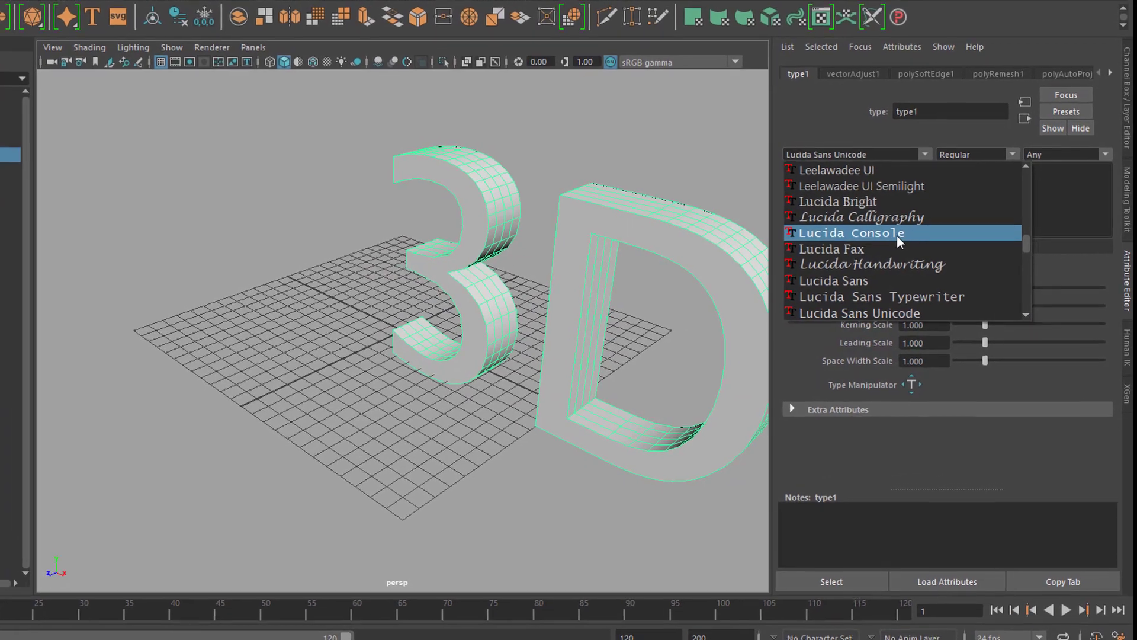
Step: Set the 3D type's font to Lucida Console and its generator to Random, and check the text one frame forward
left_click(899, 236)
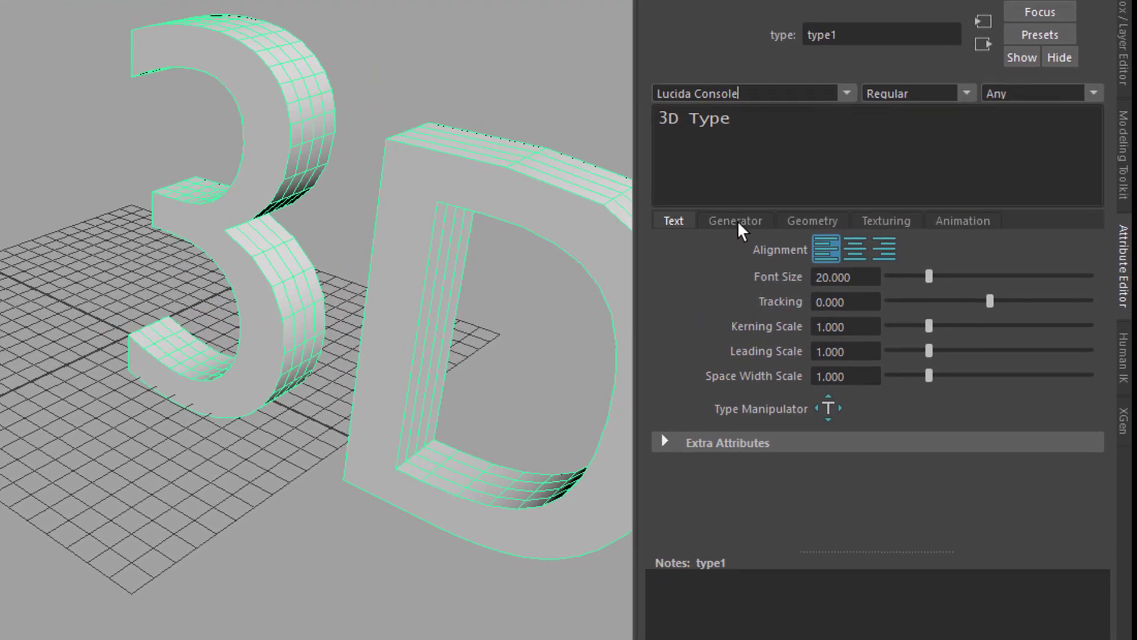
left_click(752, 225)
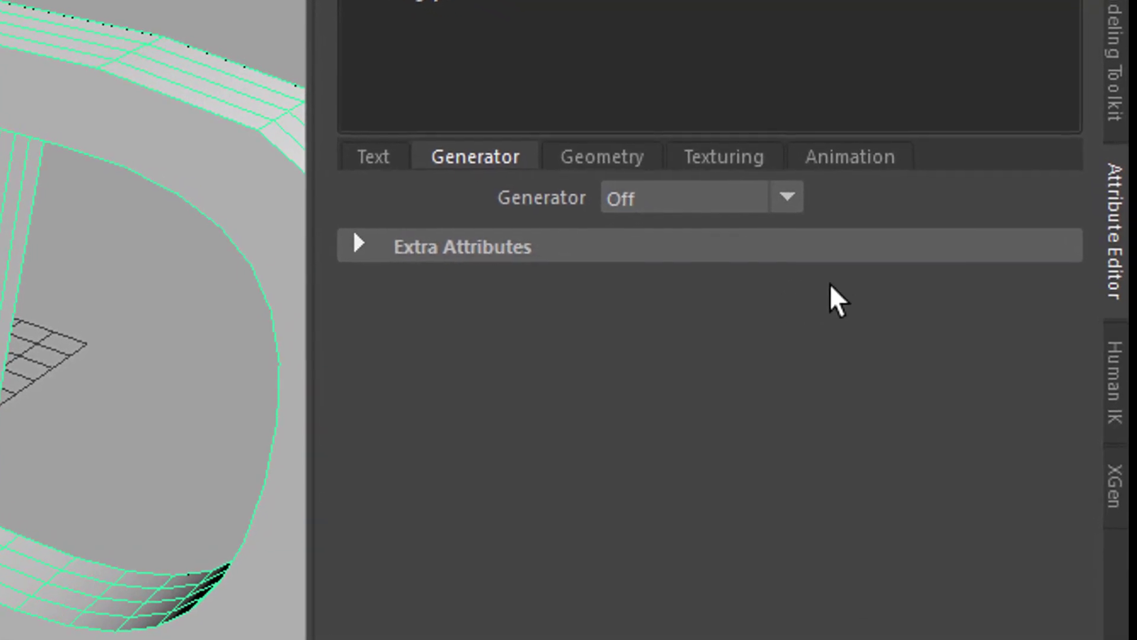
left_click(768, 191)
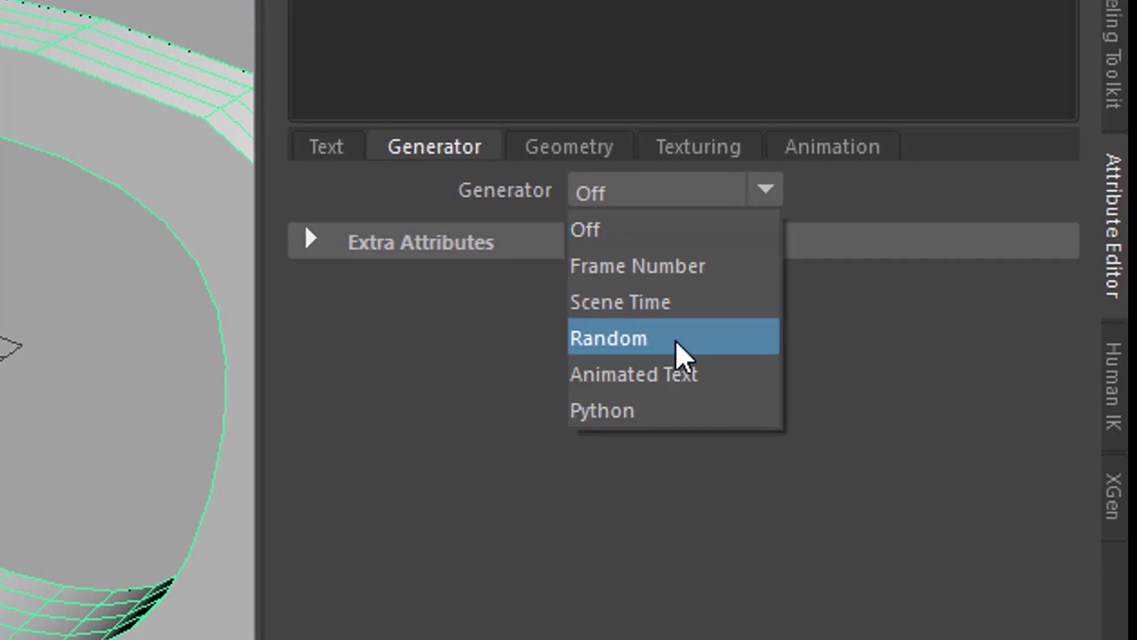
left_click(690, 339)
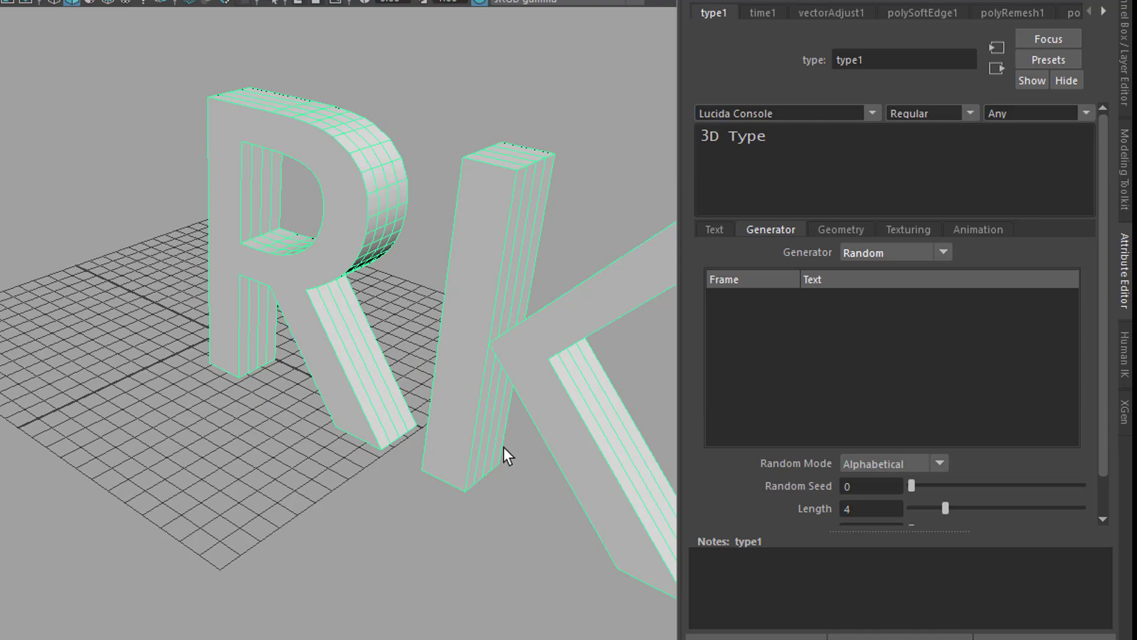
left_click_drag(506, 456, 693, 426, "alt")
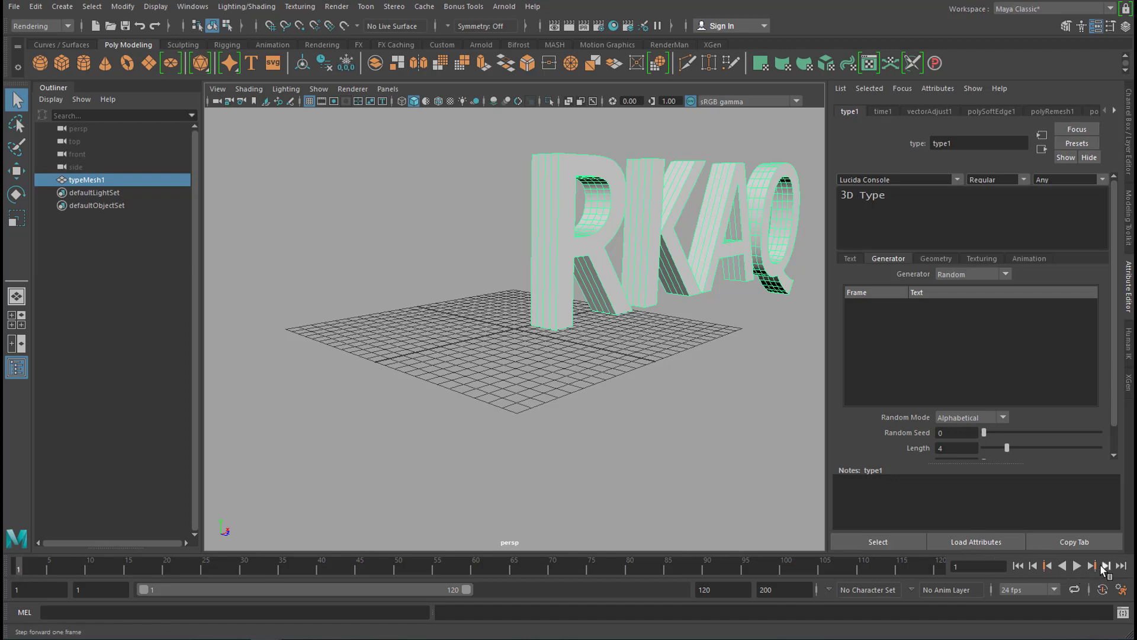
left_click(1103, 567)
left_click_drag(762, 449, 783, 442, "alt")
Step: Try the Numeric, Input Text and Alphanumeric random modes on the generated text
left_click(971, 417)
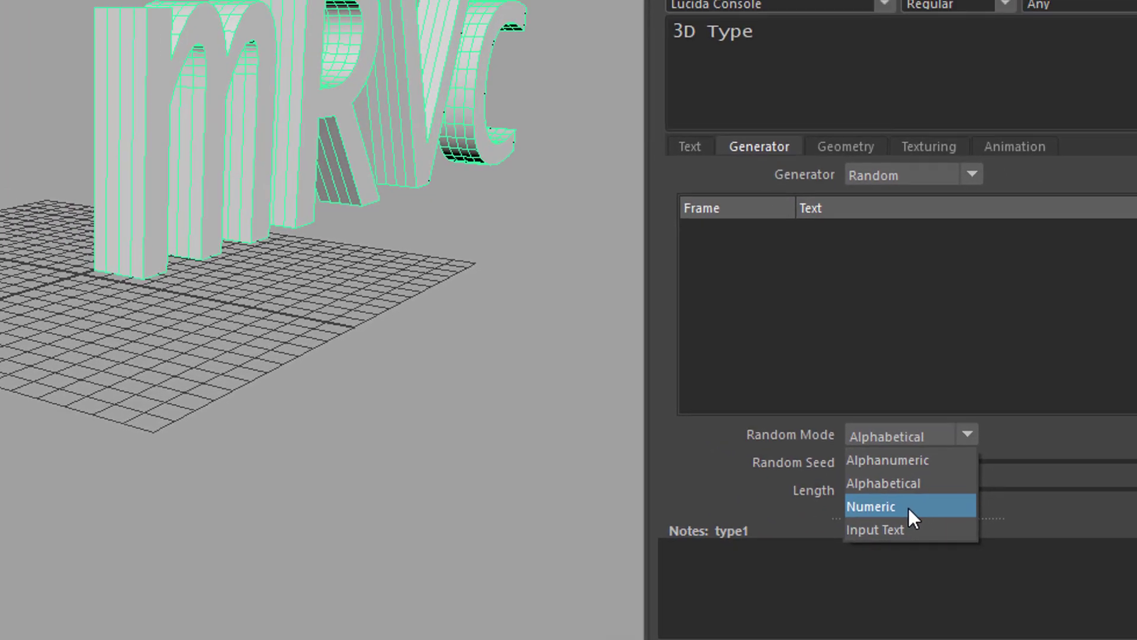
left_click(841, 447)
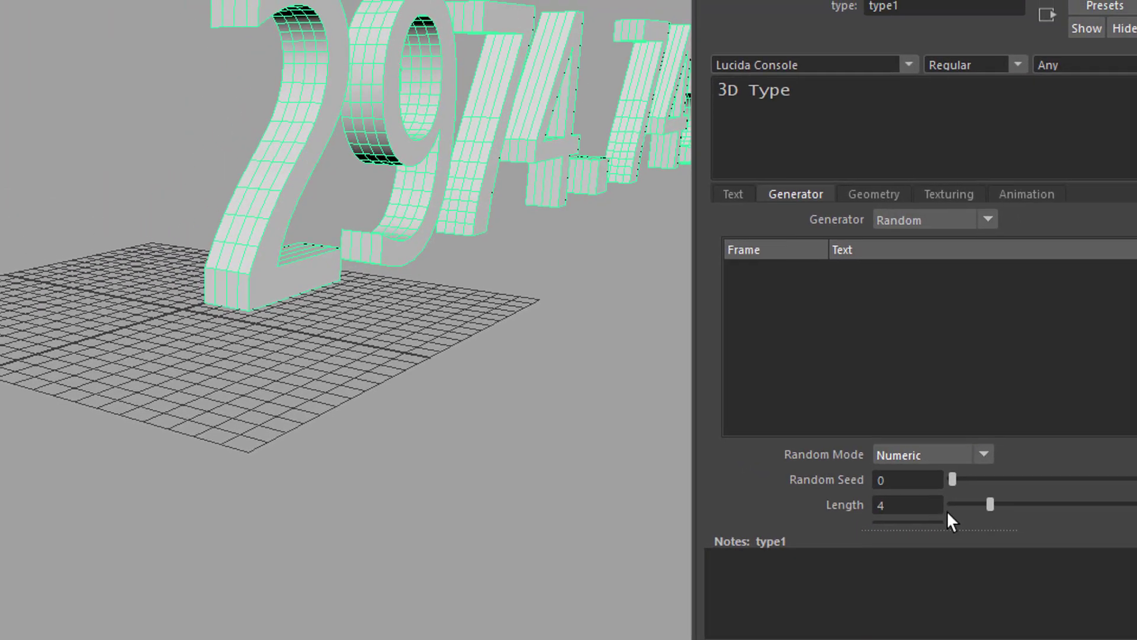
left_click(983, 454)
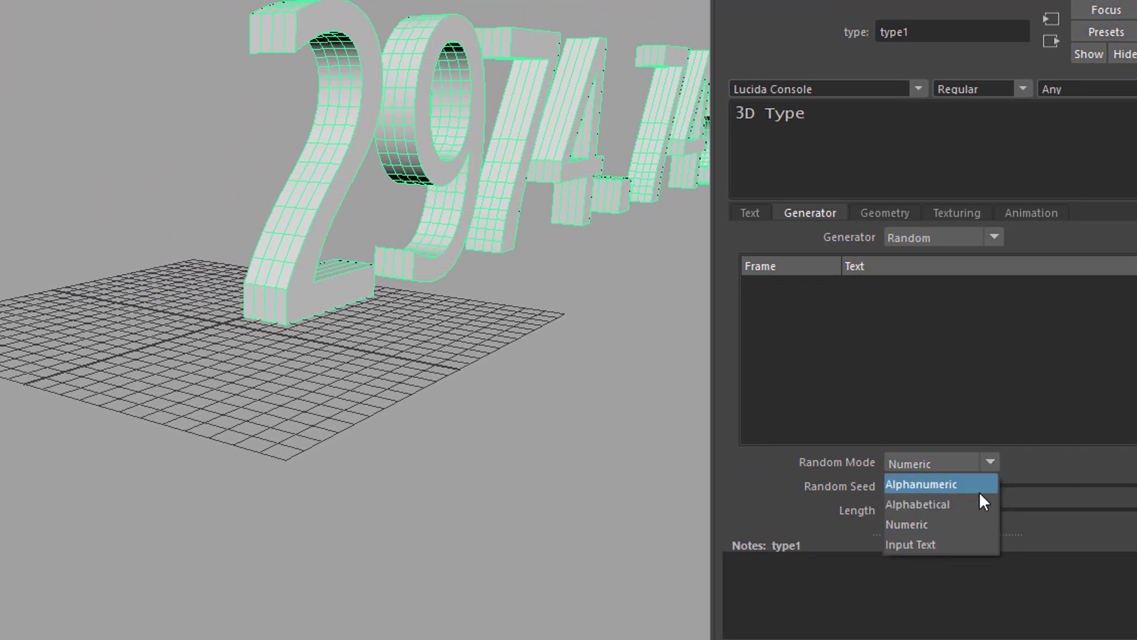
left_click(947, 542)
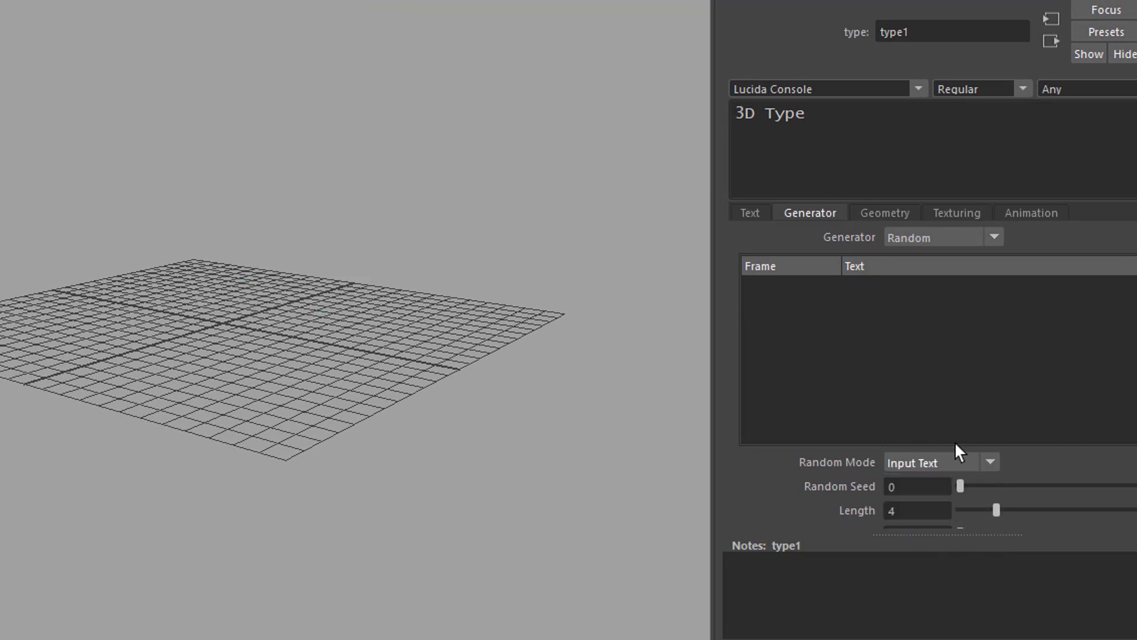
left_click(991, 465)
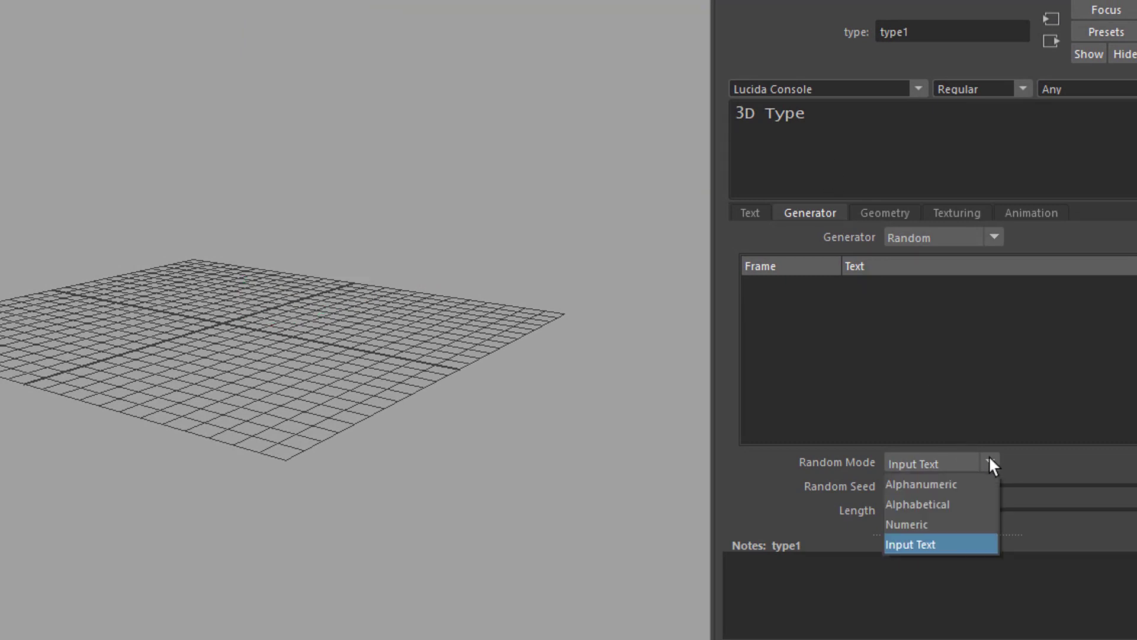
left_click(963, 484)
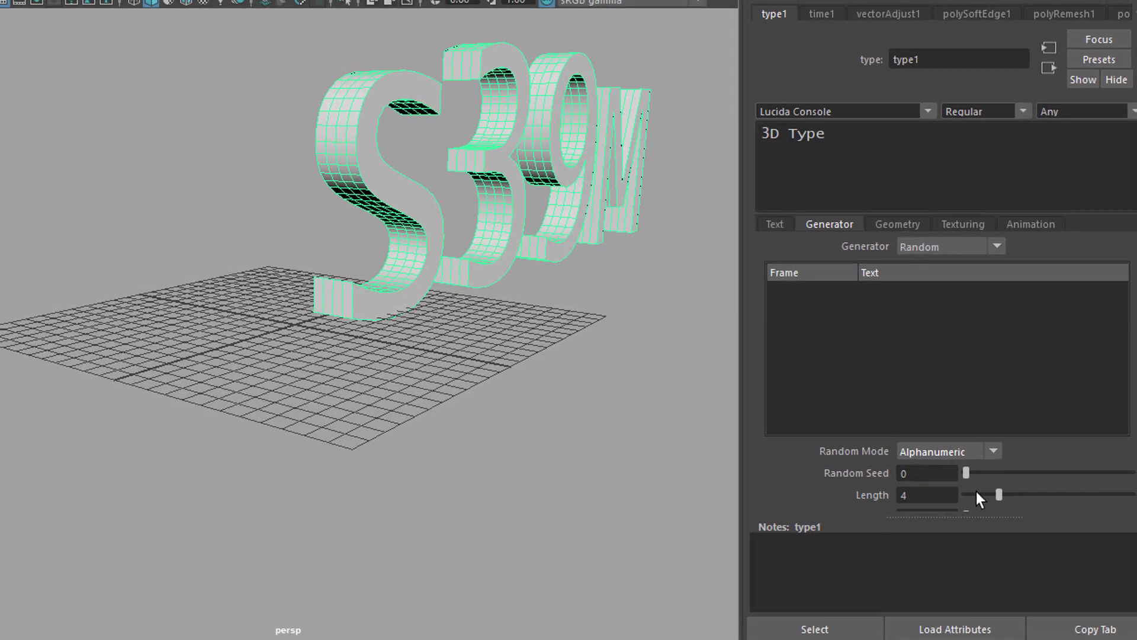
Step: Set the random text to Alphabetical mode with a length of 13, and play the animation to preview it
left_click_drag(1000, 480, 1063, 465)
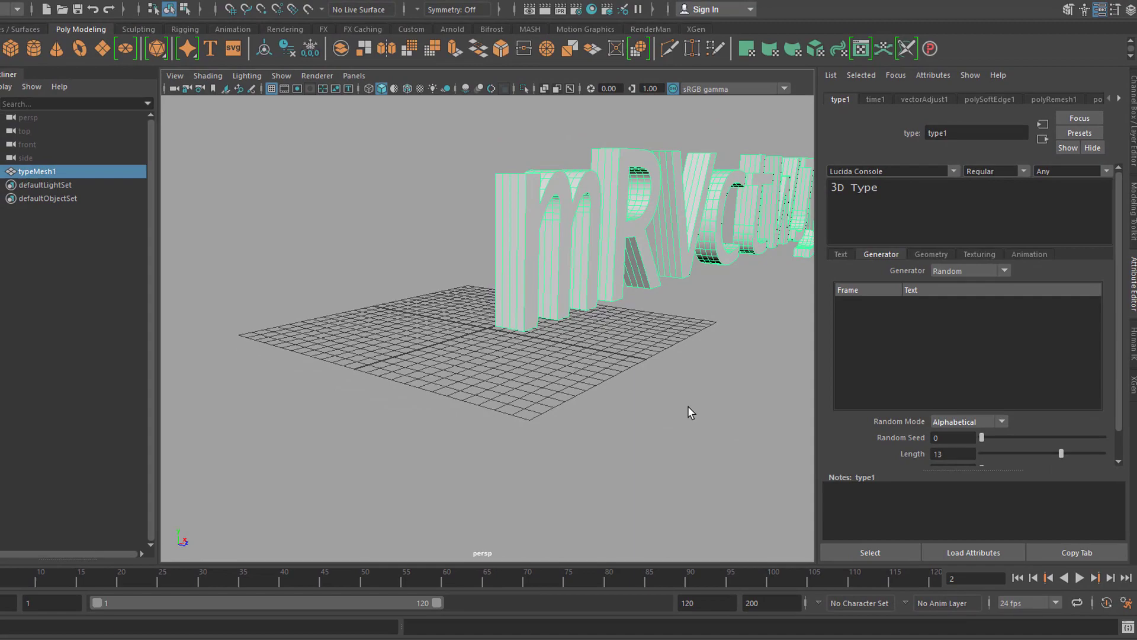
left_click_drag(689, 407, 734, 406, "alt")
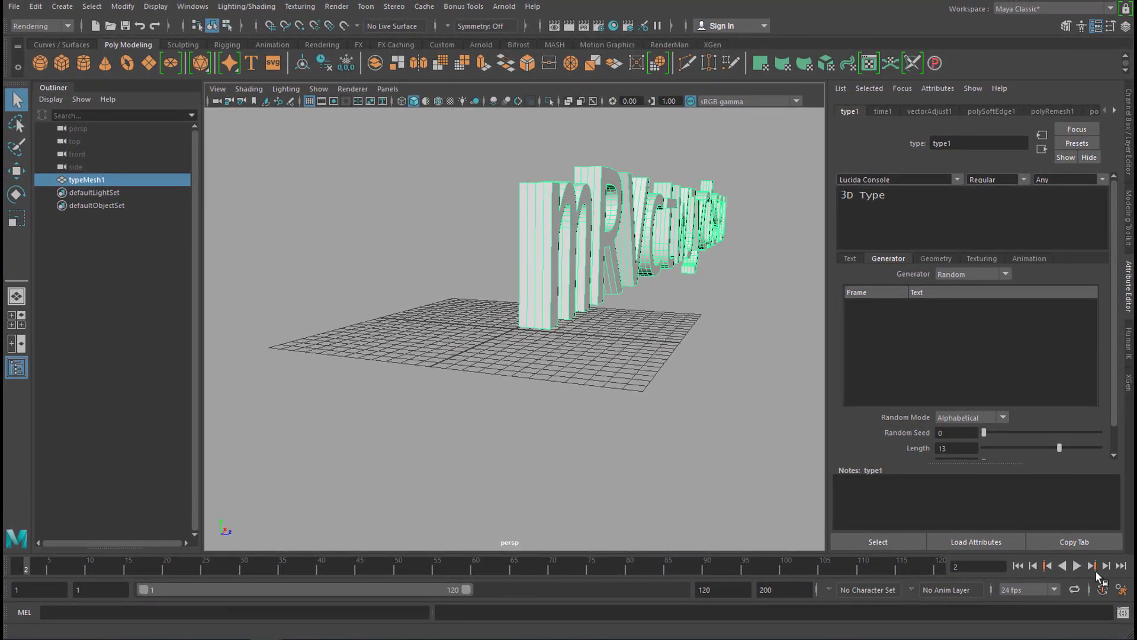
left_click(1078, 567)
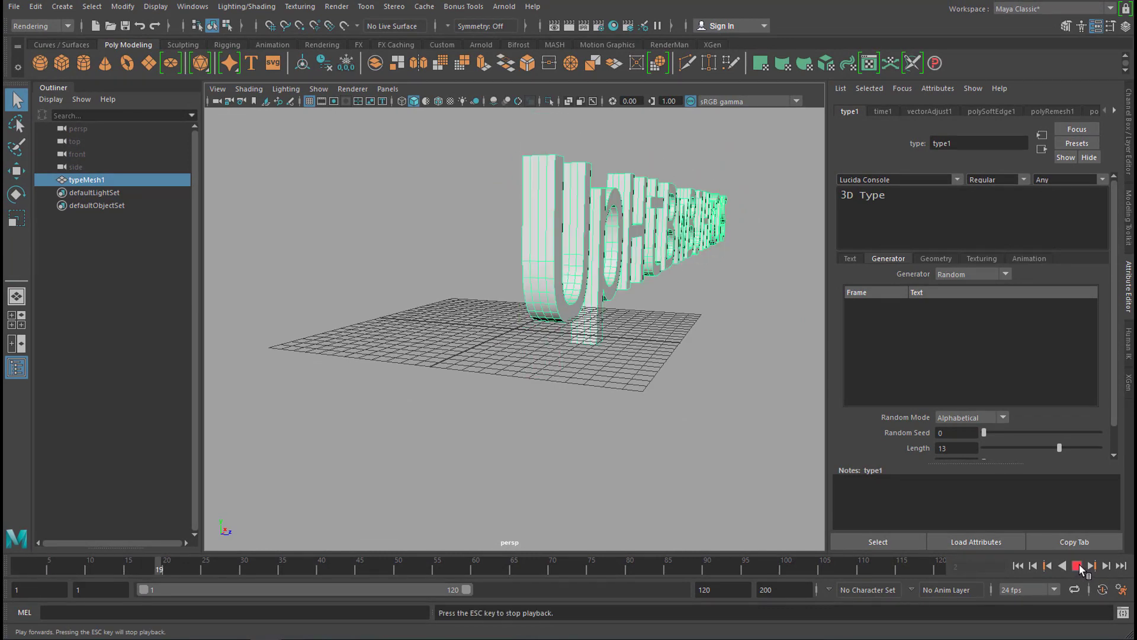
key("Escape")
left_click_drag(723, 473, 733, 437, "alt")
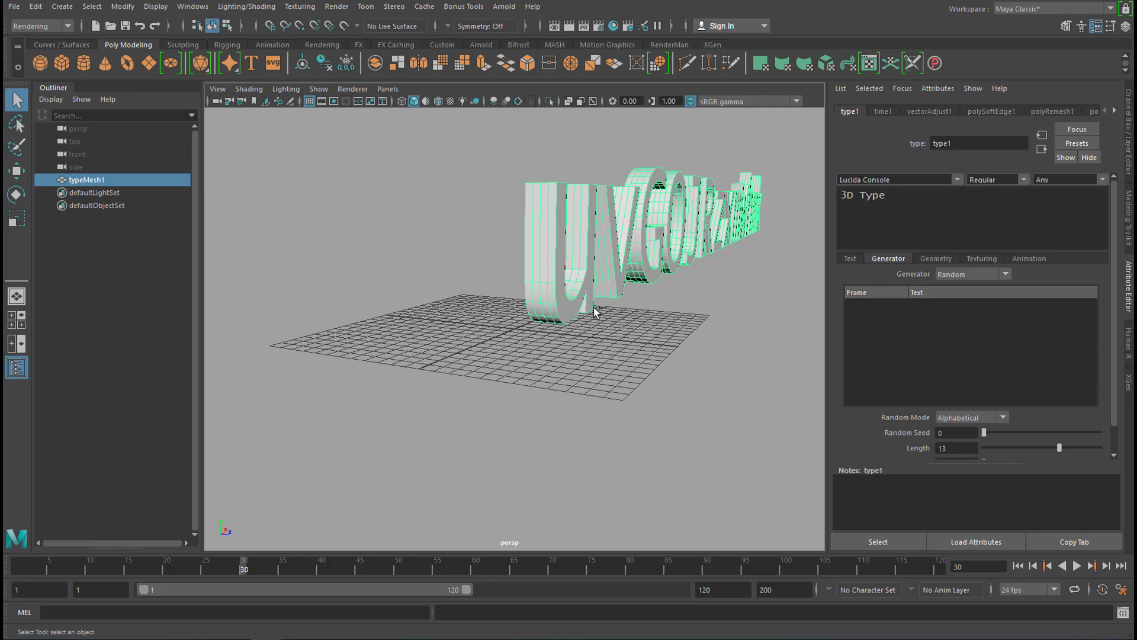
Step: Try a regular duplicate of the type mesh below the original, preview it in playback, and delete the copy
key("ctrl+d")
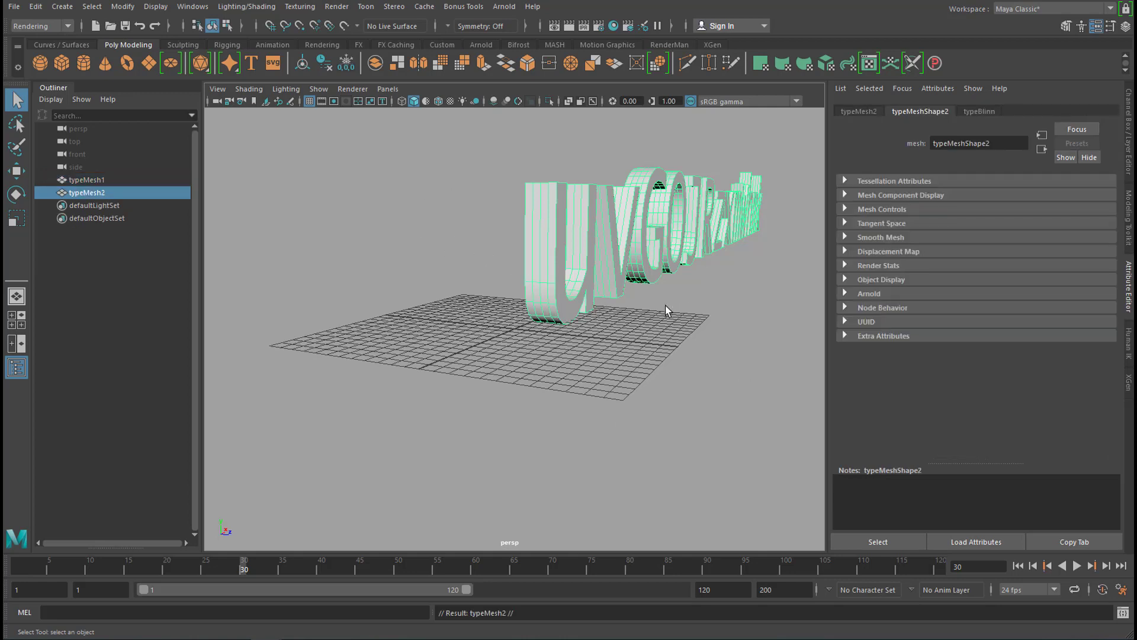
key("w")
left_click_drag(525, 273, 524, 474)
left_click(1018, 566)
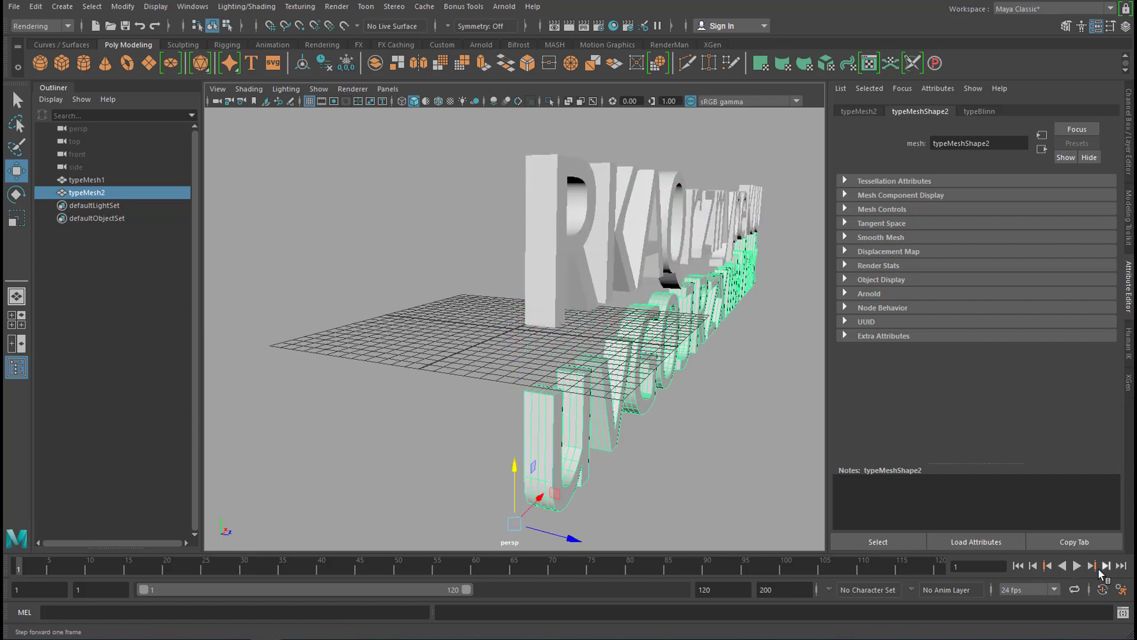
left_click(1077, 566)
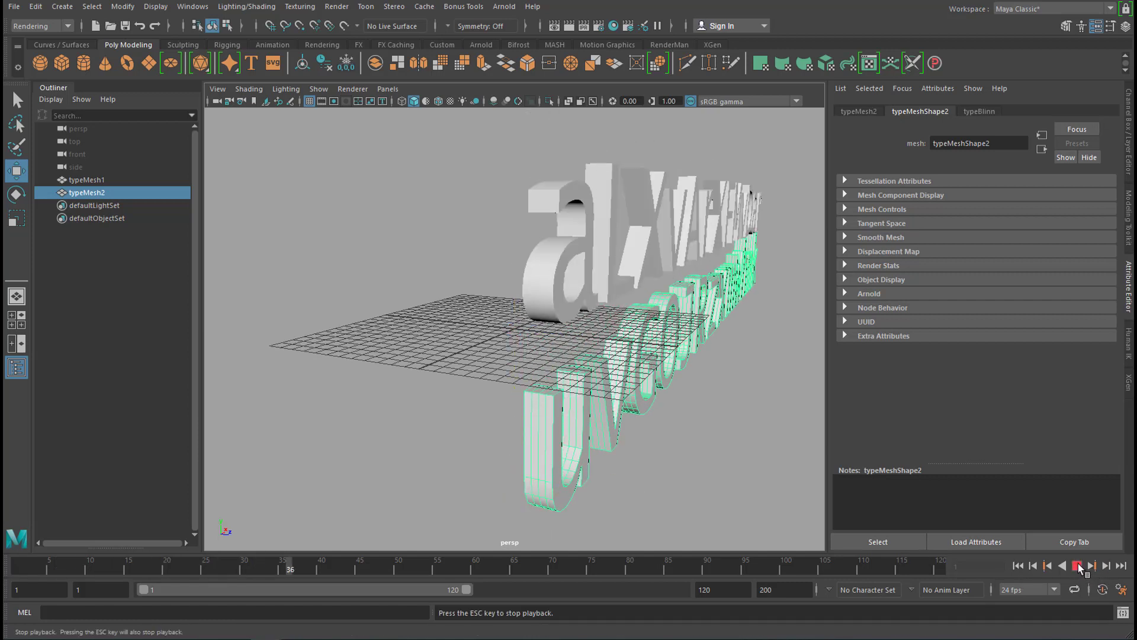
left_click(1078, 567)
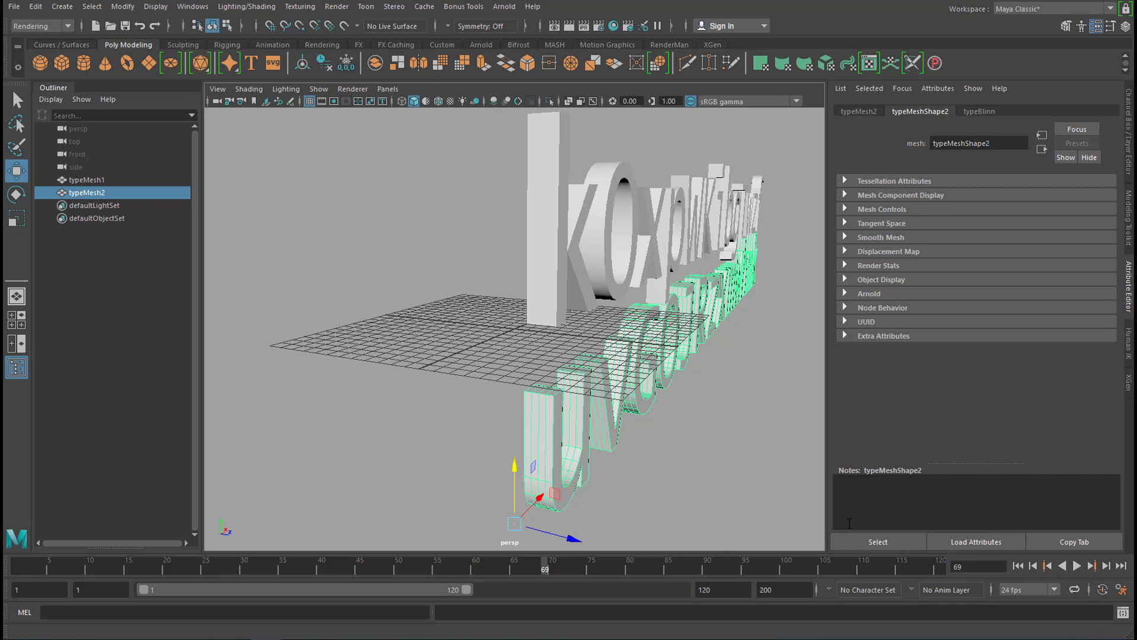
key("Delete")
Step: Duplicate typeMesh1 once with Duplicate Special, enabling Duplicate input graph
left_click(96, 181)
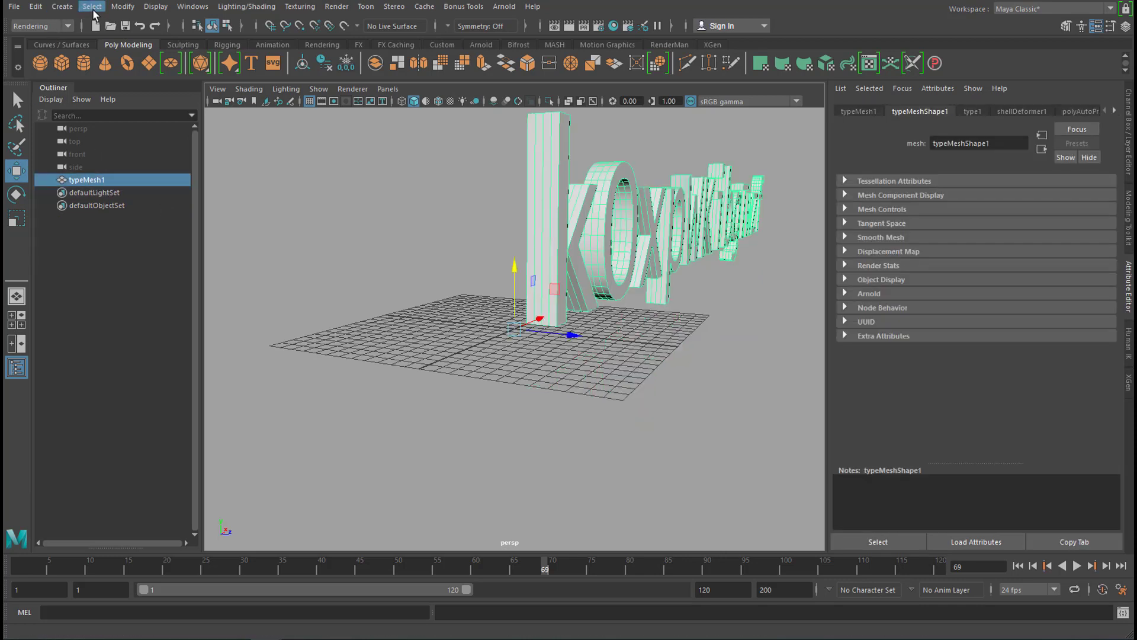
left_click(35, 9)
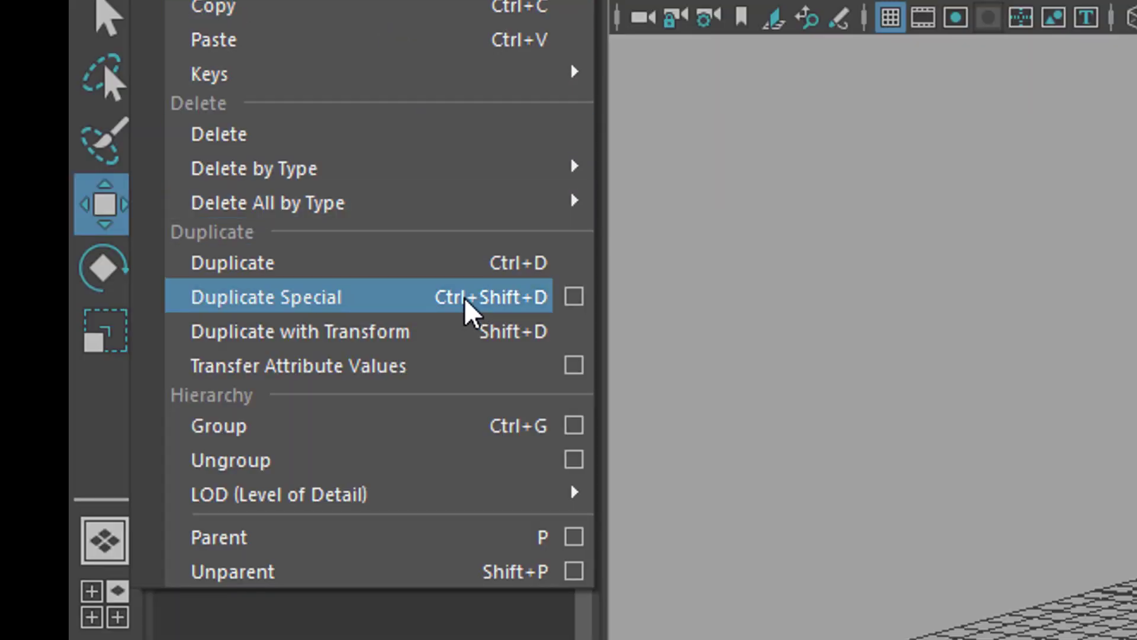
left_click(574, 297)
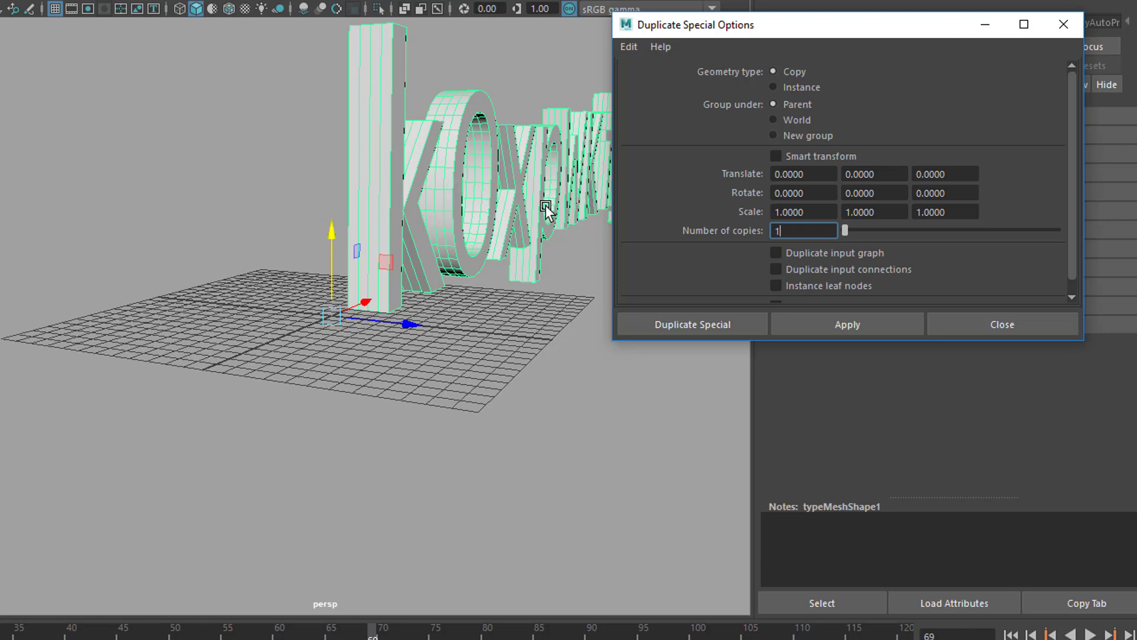
left_click(776, 253)
left_click(880, 324)
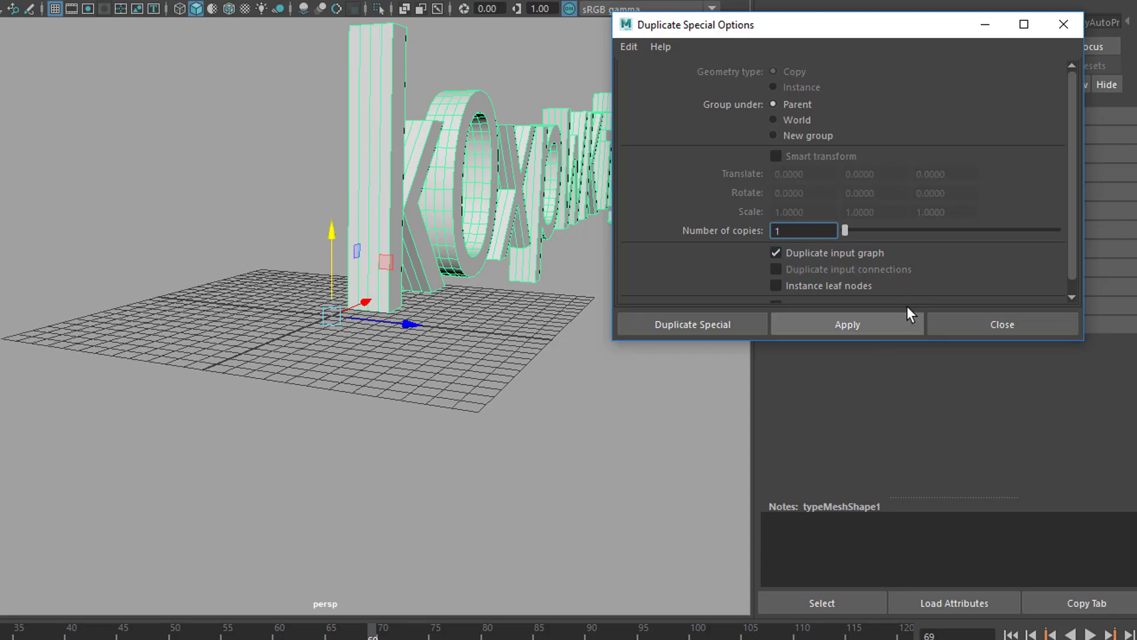
left_click(1065, 26)
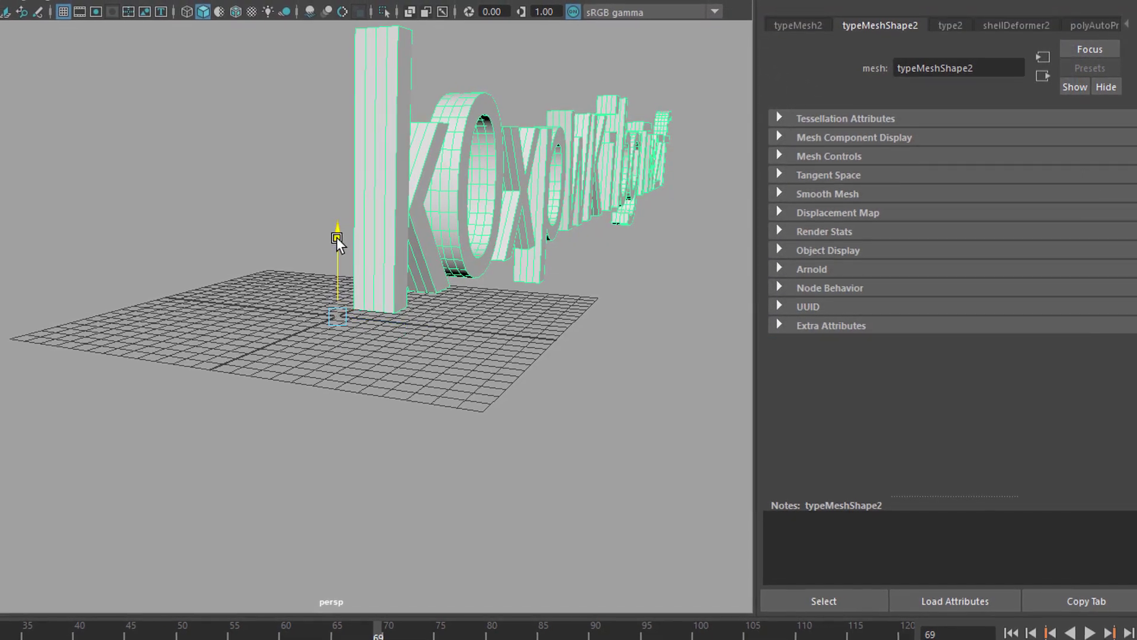
Step: Move the duplicated text line below the original and play the animation to compare both lines
left_click_drag(336, 243, 412, 575)
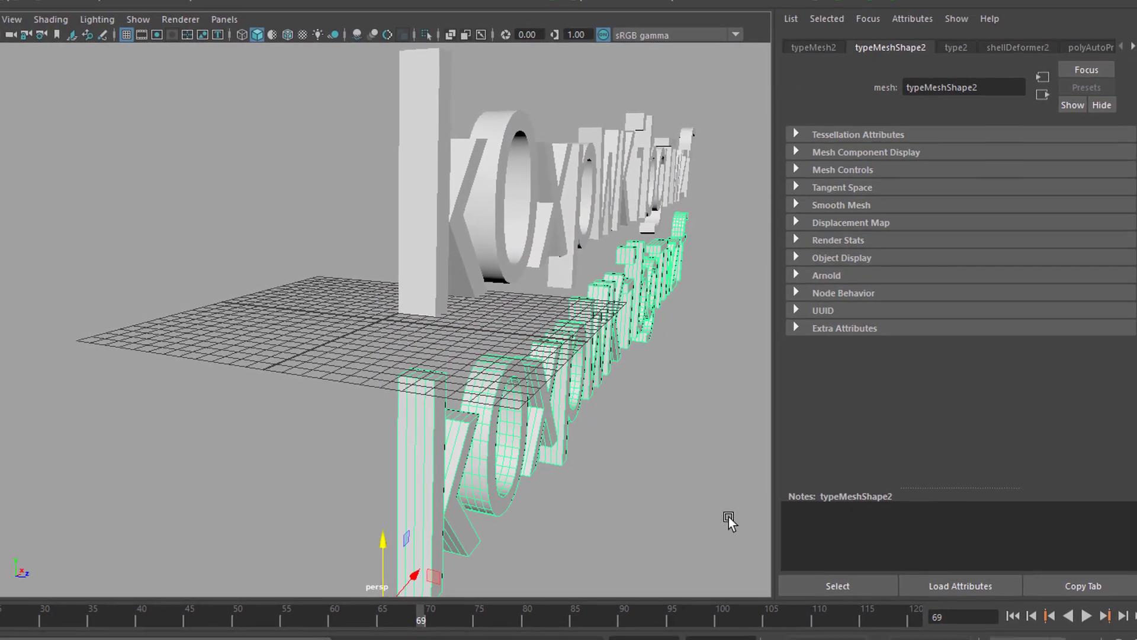
scroll(756, 483, "down", 3)
left_click_drag(756, 483, 707, 481, "alt")
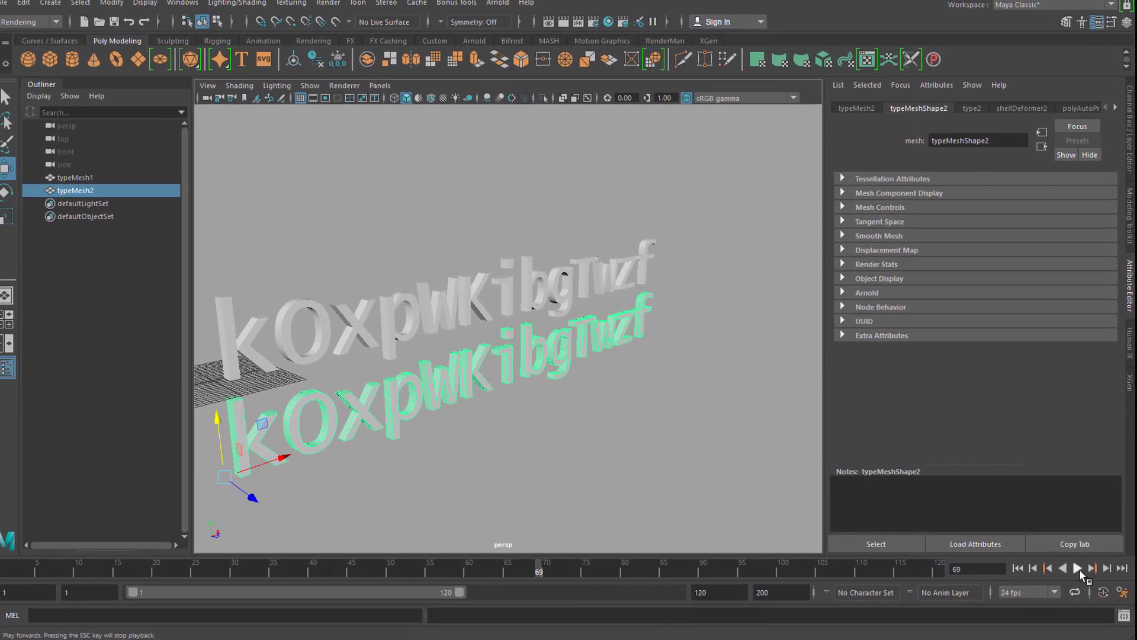
left_click(1078, 574)
left_click(1078, 567)
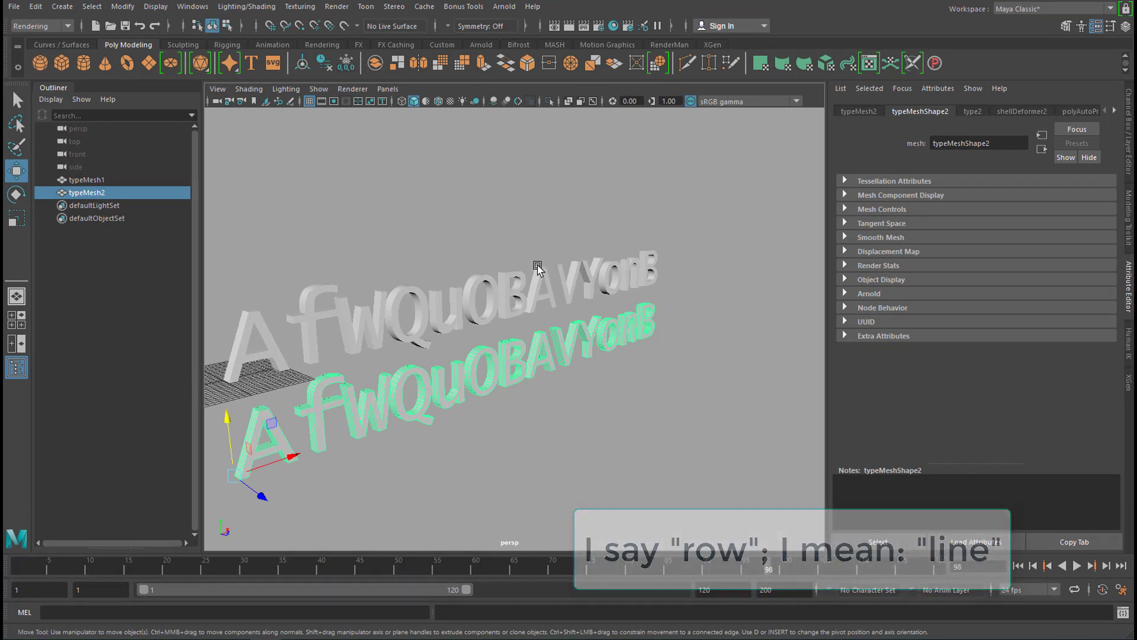
Step: Set the random seed of the second text line to 3 and play the animation to compare the lines
left_click(975, 112)
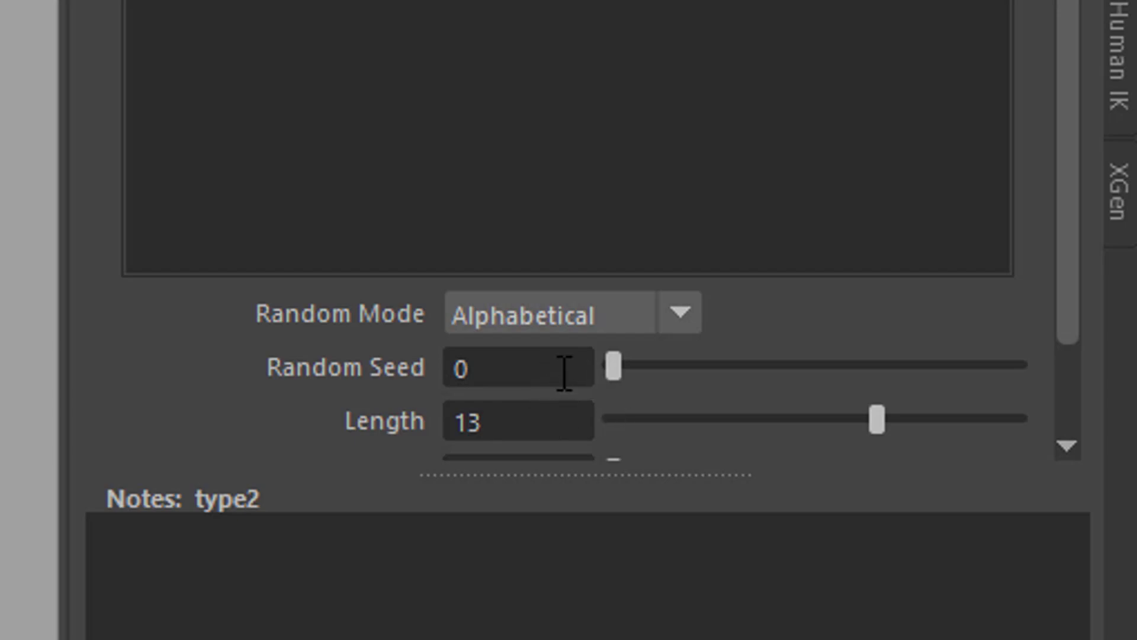
left_click(501, 365)
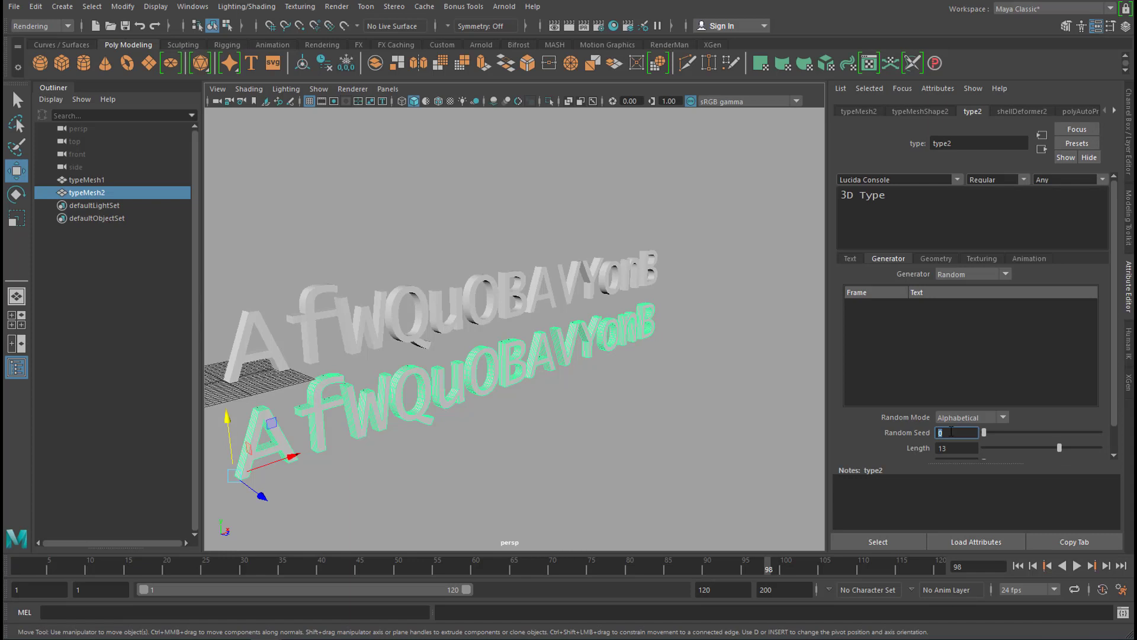
key("Return")
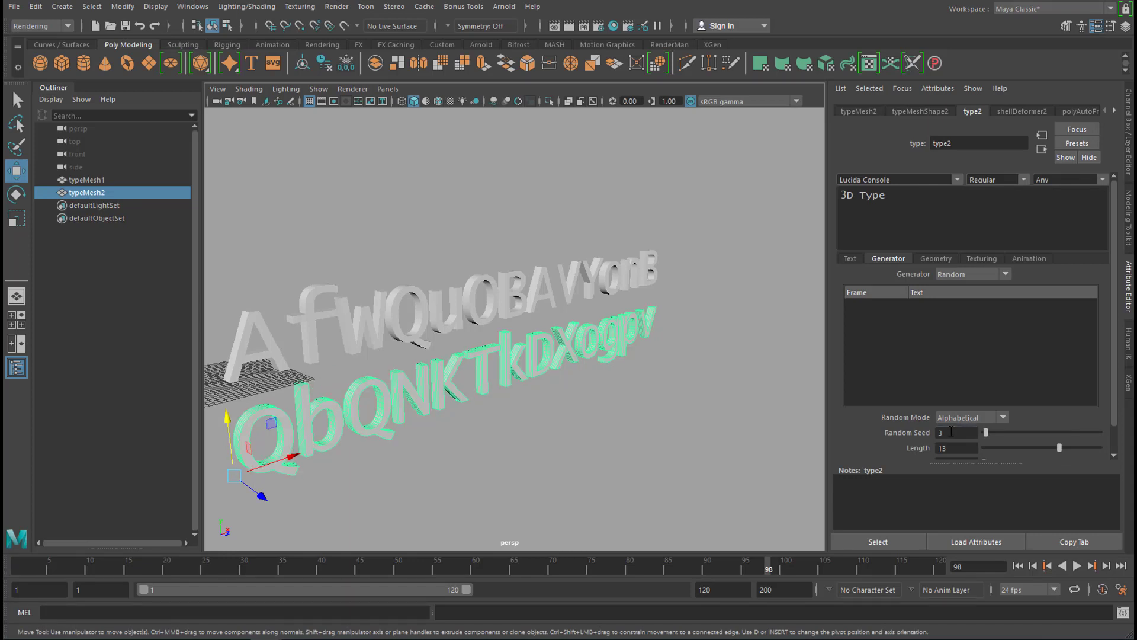
left_click(1081, 569)
left_click(1077, 569)
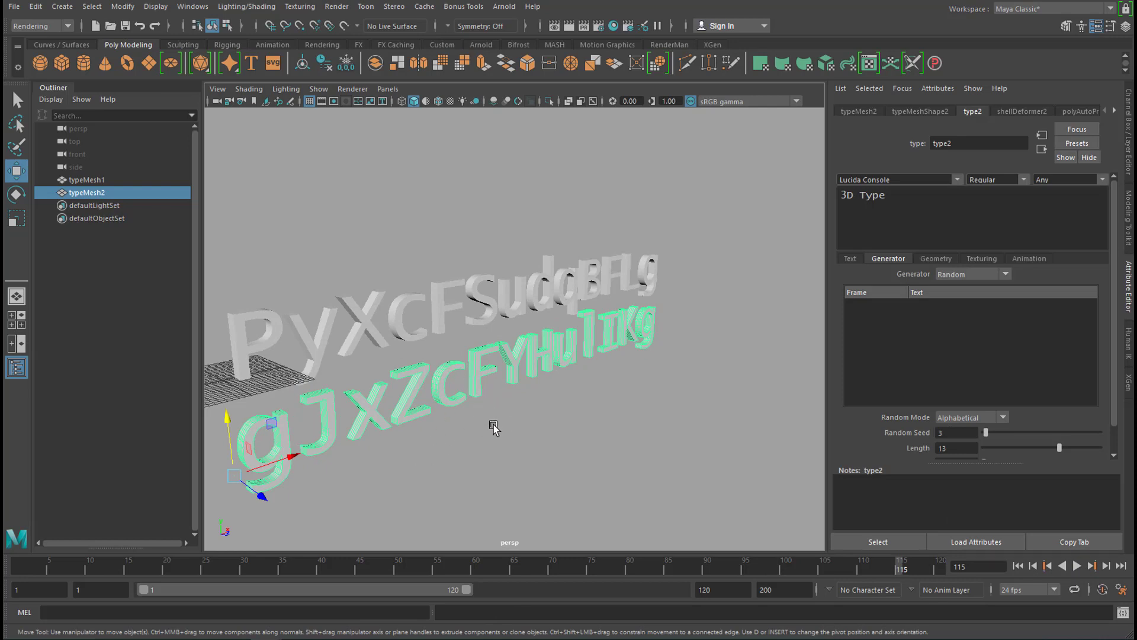
Step: Duplicate the second text line and move the copy directly below it as a third line
key("ctrl+d")
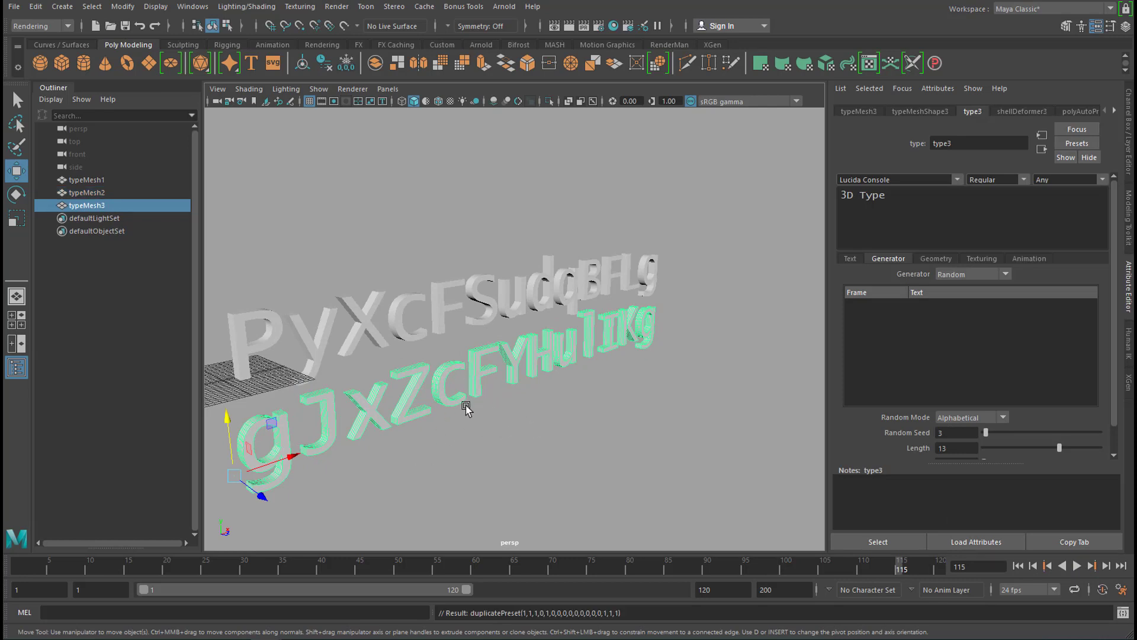
left_click_drag(230, 419, 276, 497)
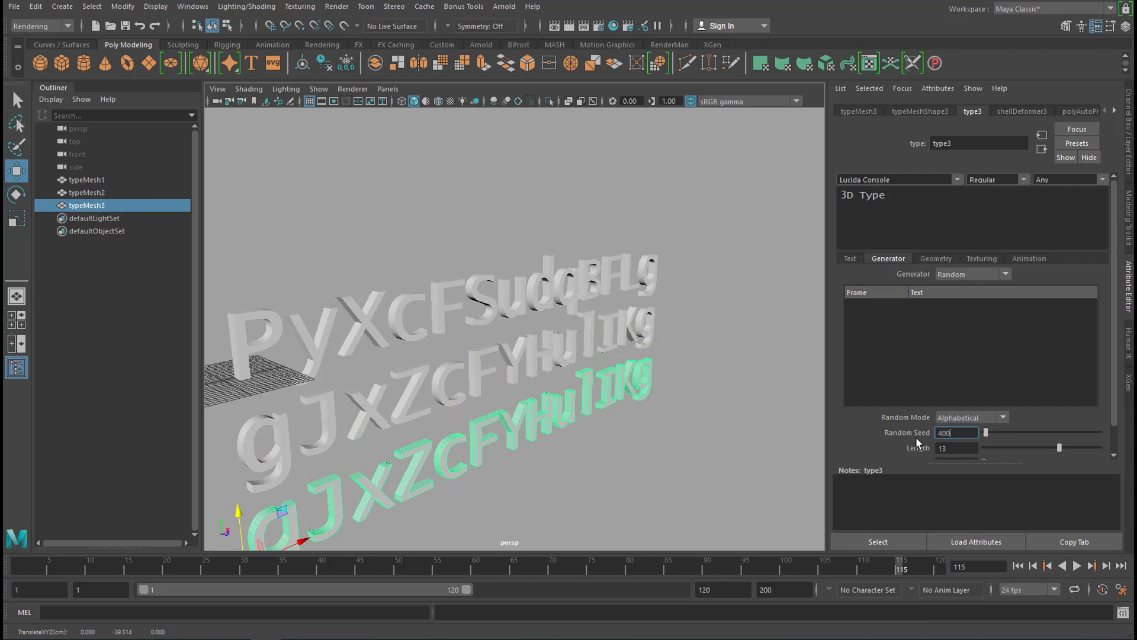
Step: Set the third text line's random seed to 400 and play the animation to preview all three lines
key("Return")
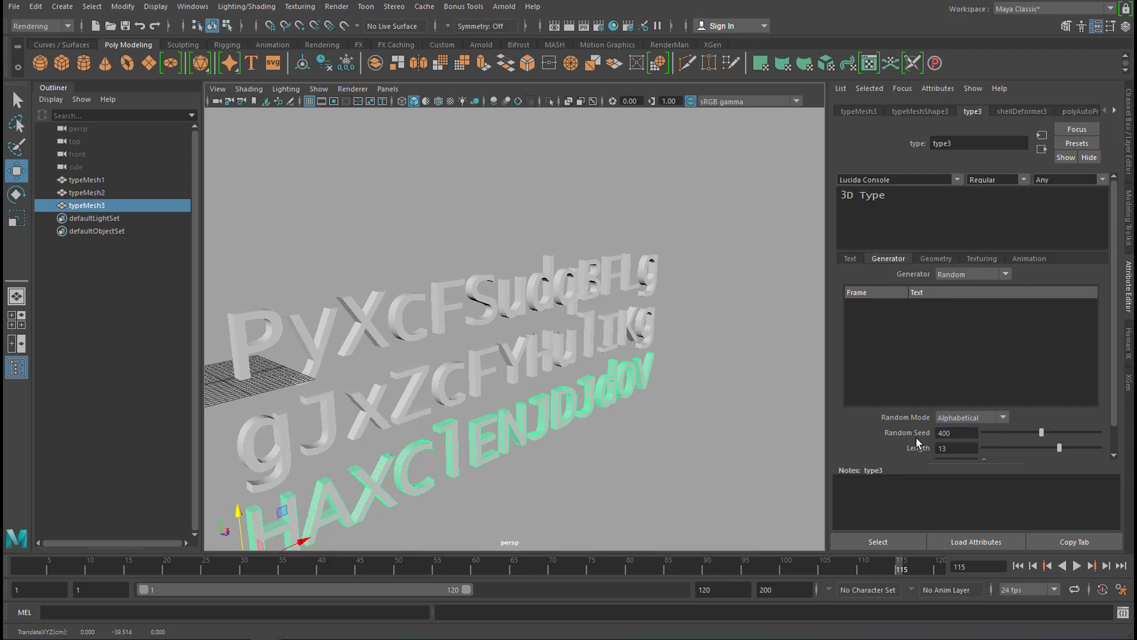
left_click(1031, 568)
left_click(1076, 566)
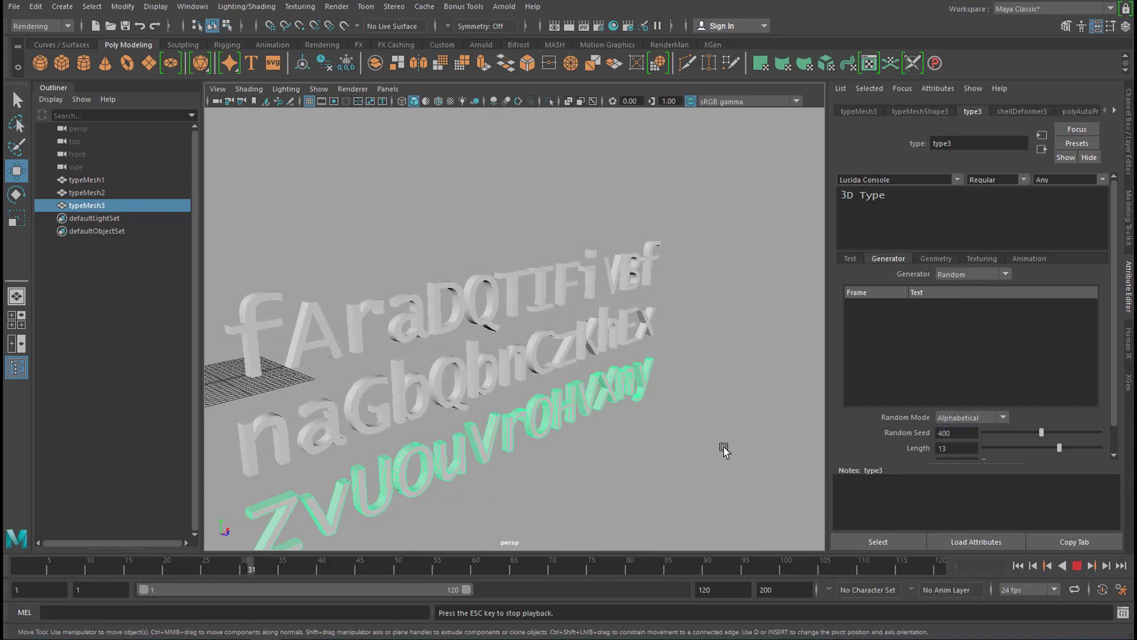
Step: Stop playback, duplicate the third text line and move the copy directly below it as a fourth line
key("Escape")
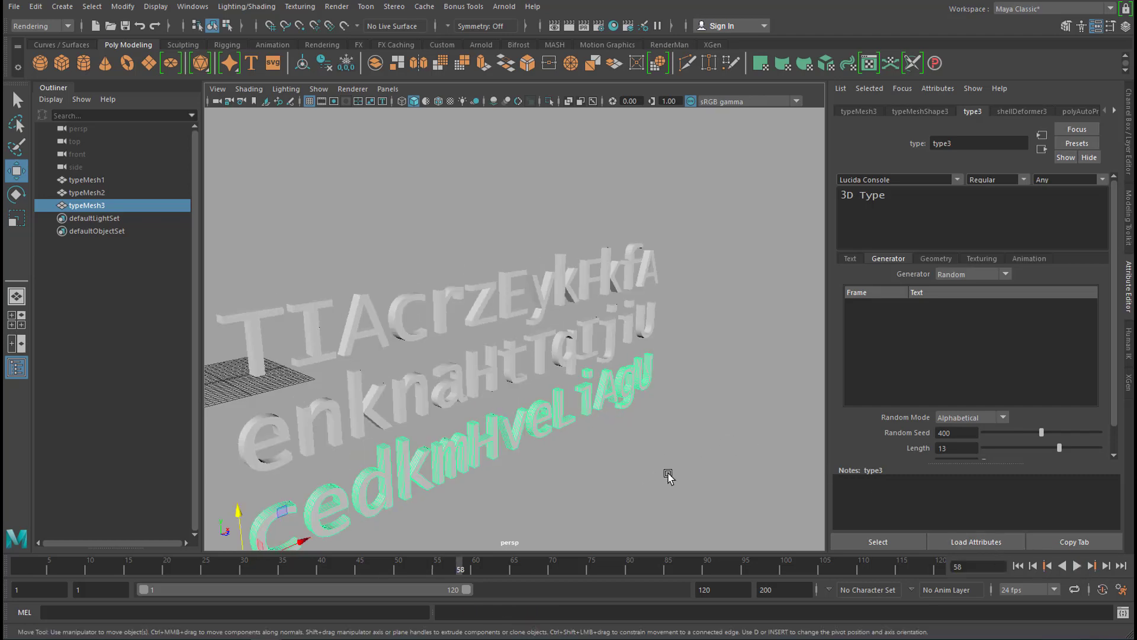
key("ctrl+d")
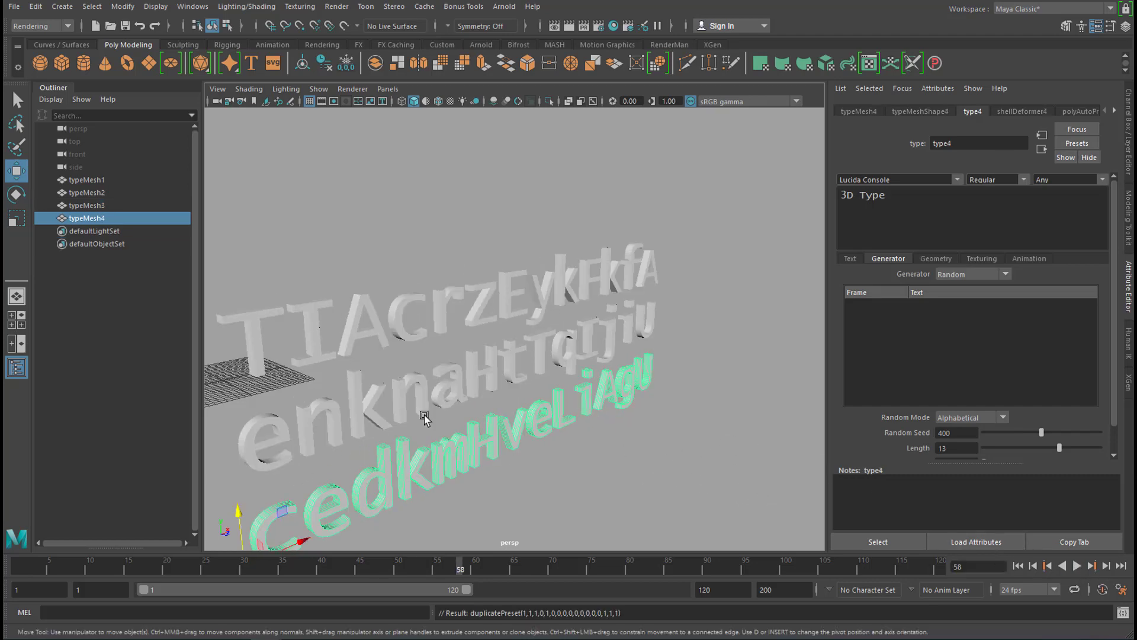
left_click_drag(425, 417, 258, 445, "alt")
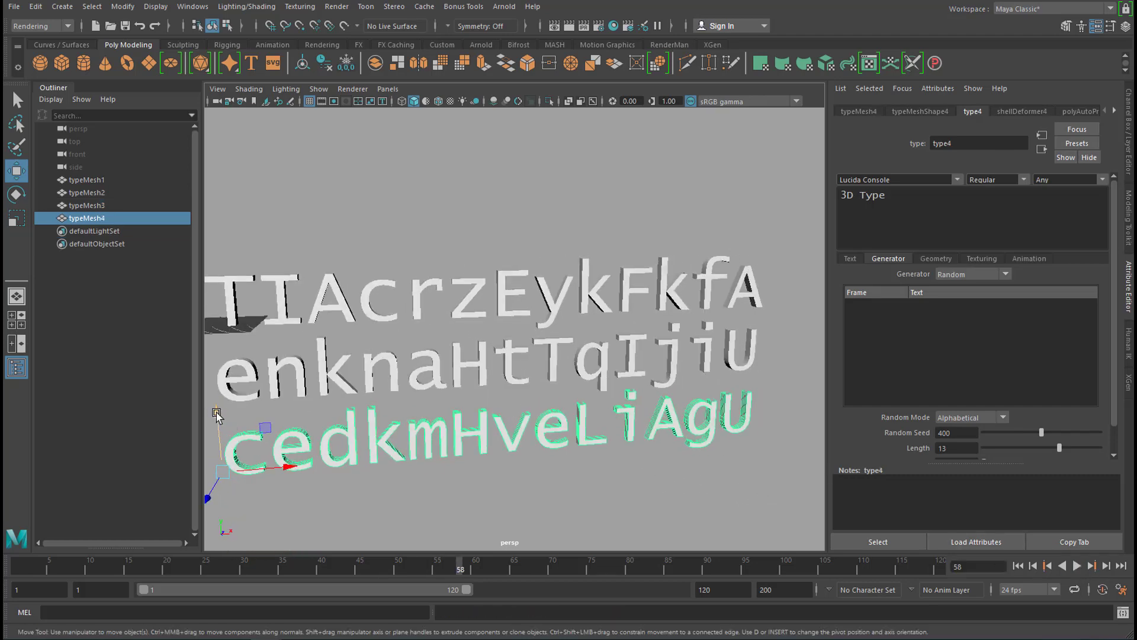
left_click_drag(217, 415, 254, 481)
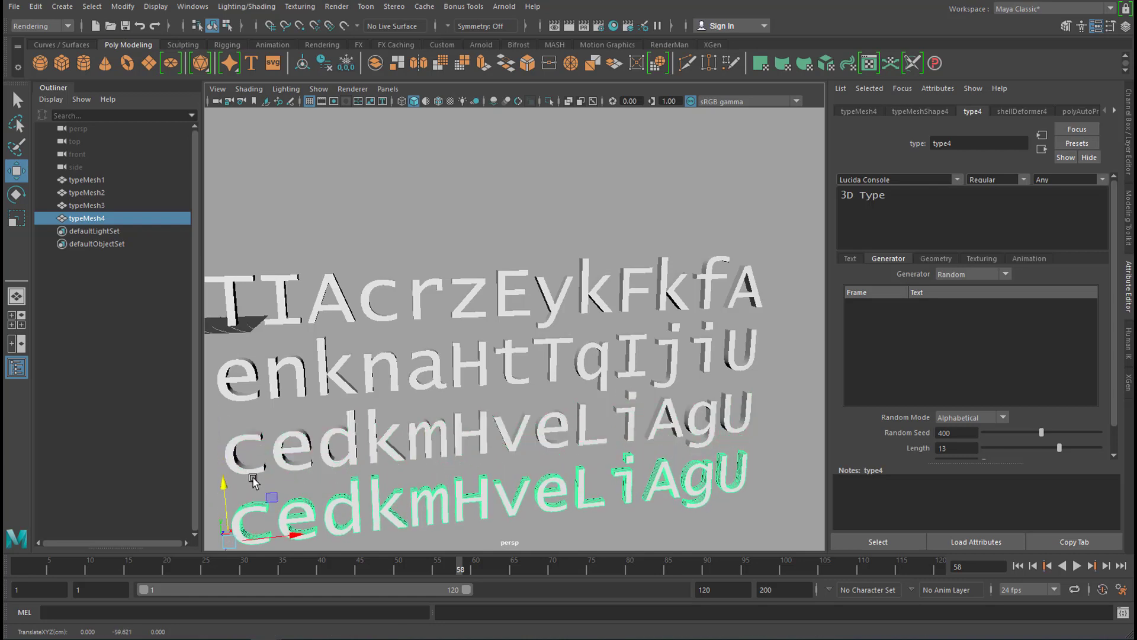
Step: Set the fourth text line's random seed to 44 and play the animation from the start to preview all four lines
left_click_drag(958, 433, 877, 455)
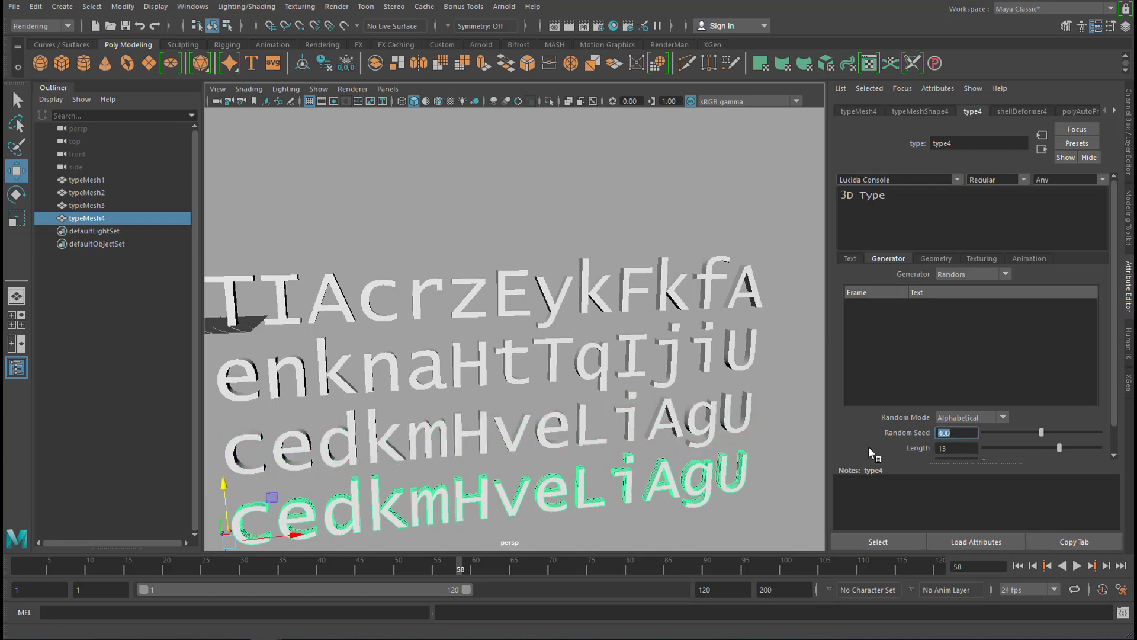
type("44")
key("Return")
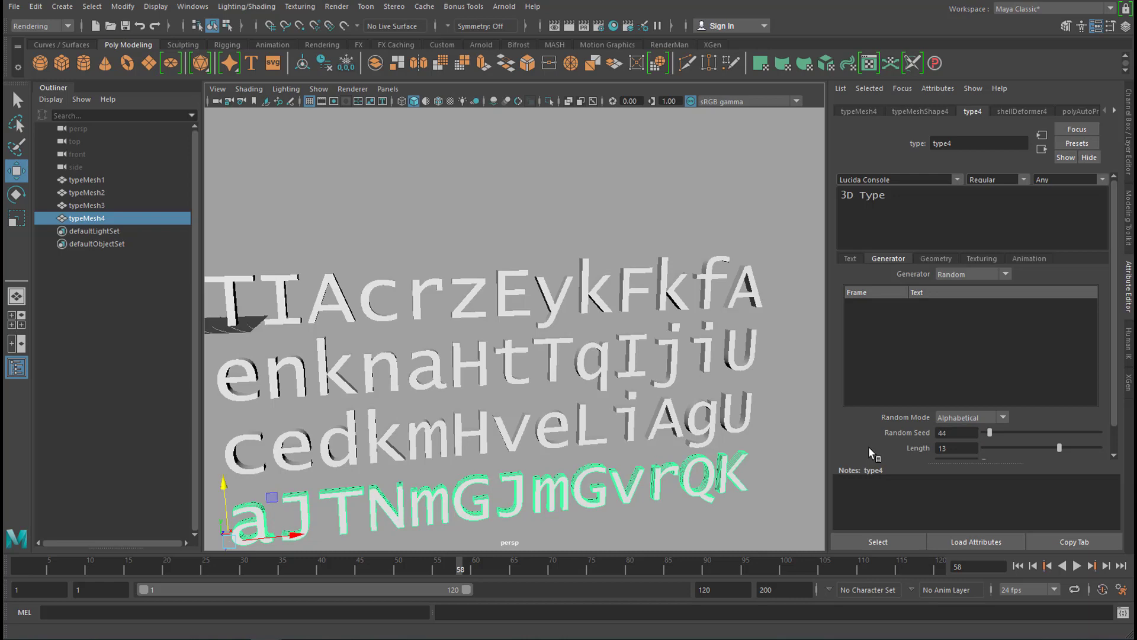
left_click_drag(656, 453, 696, 451, "alt")
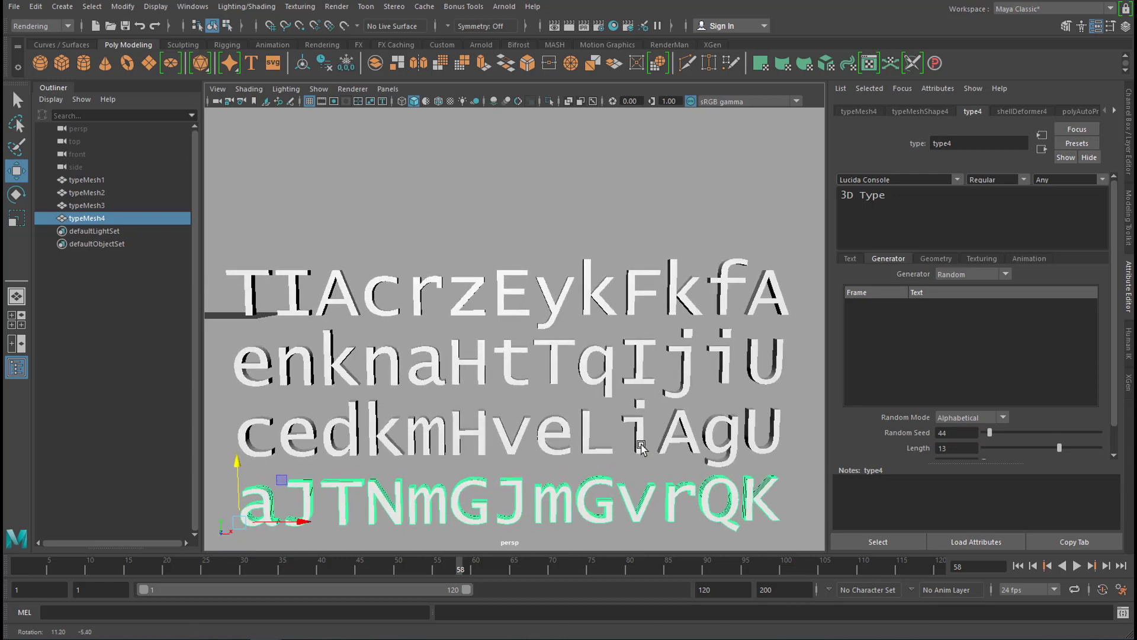
left_click(1077, 566)
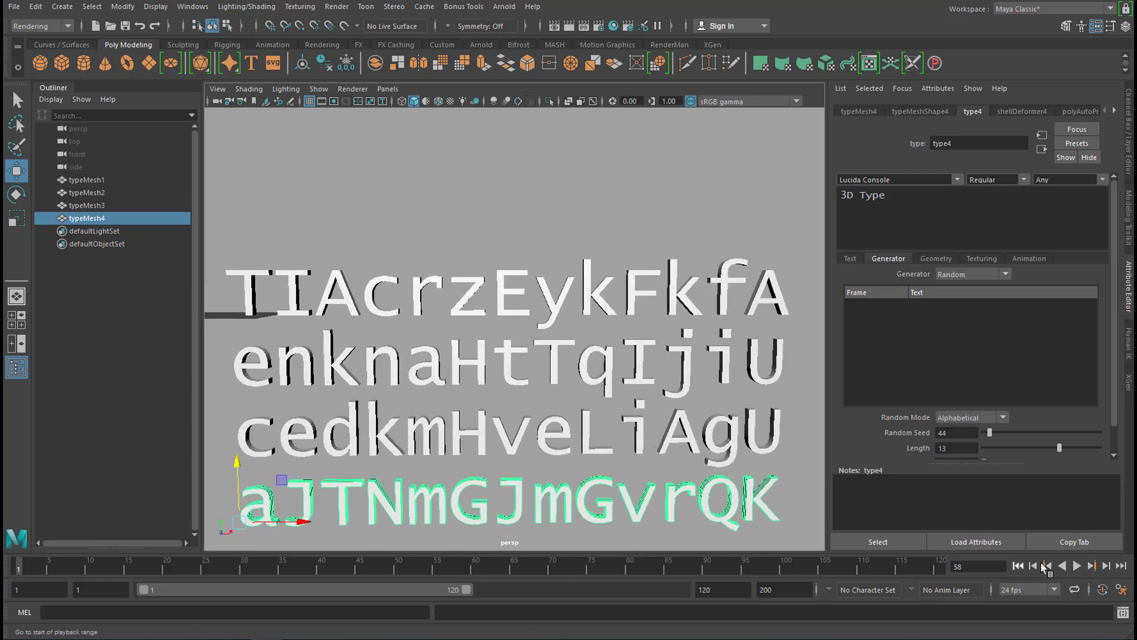
left_click(1077, 566)
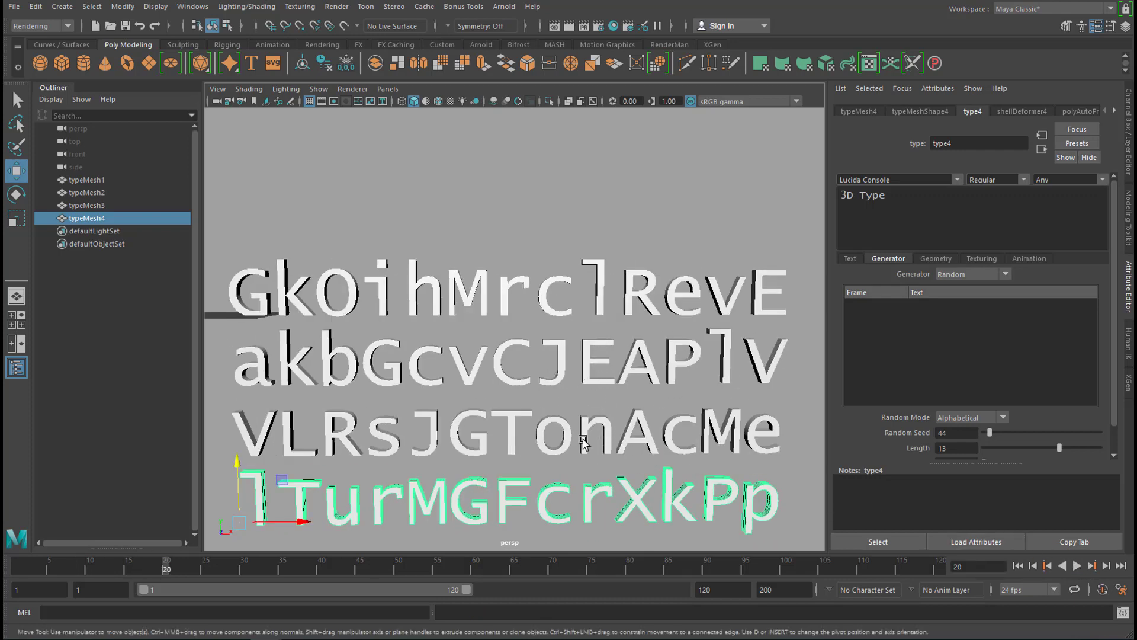
Step: Switch to the front view and frame all four text lines in it
key("space")
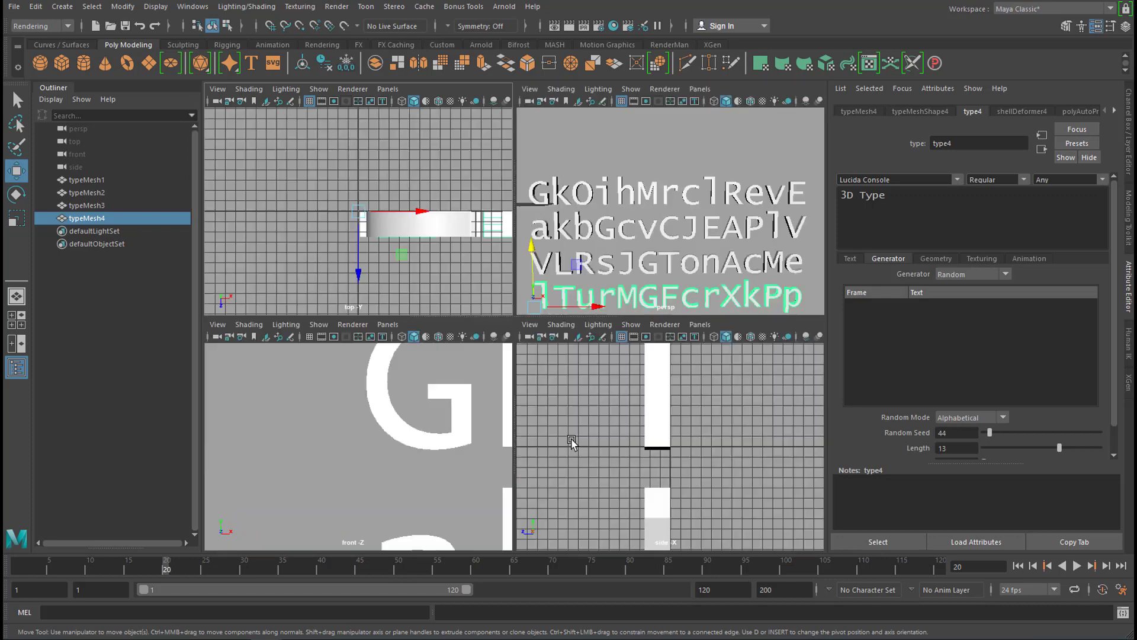
key("space")
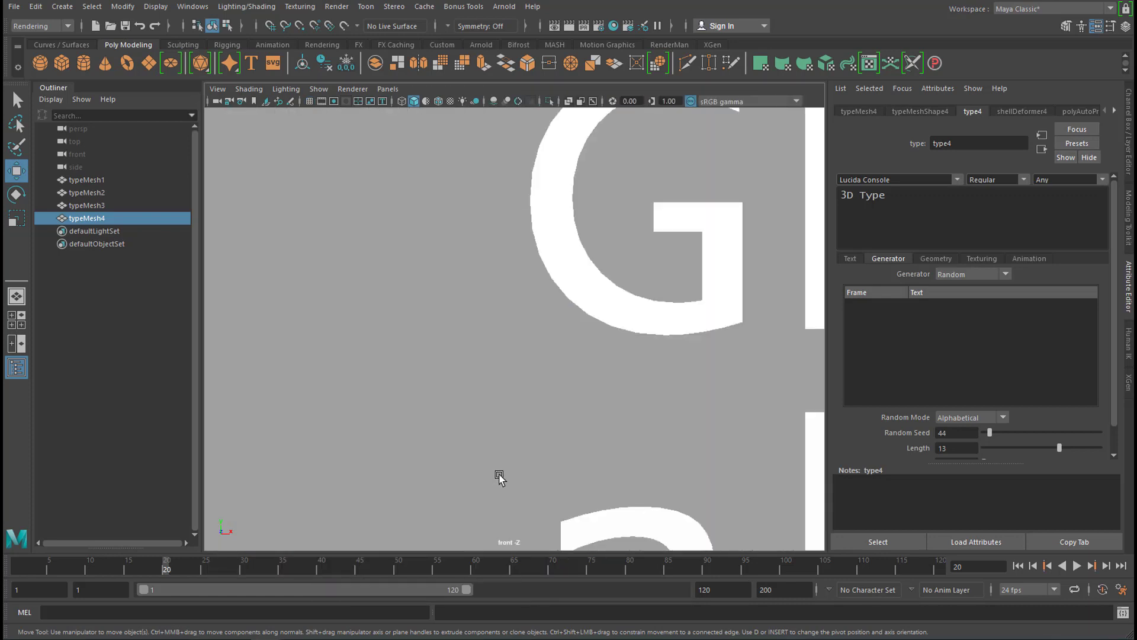
key("f")
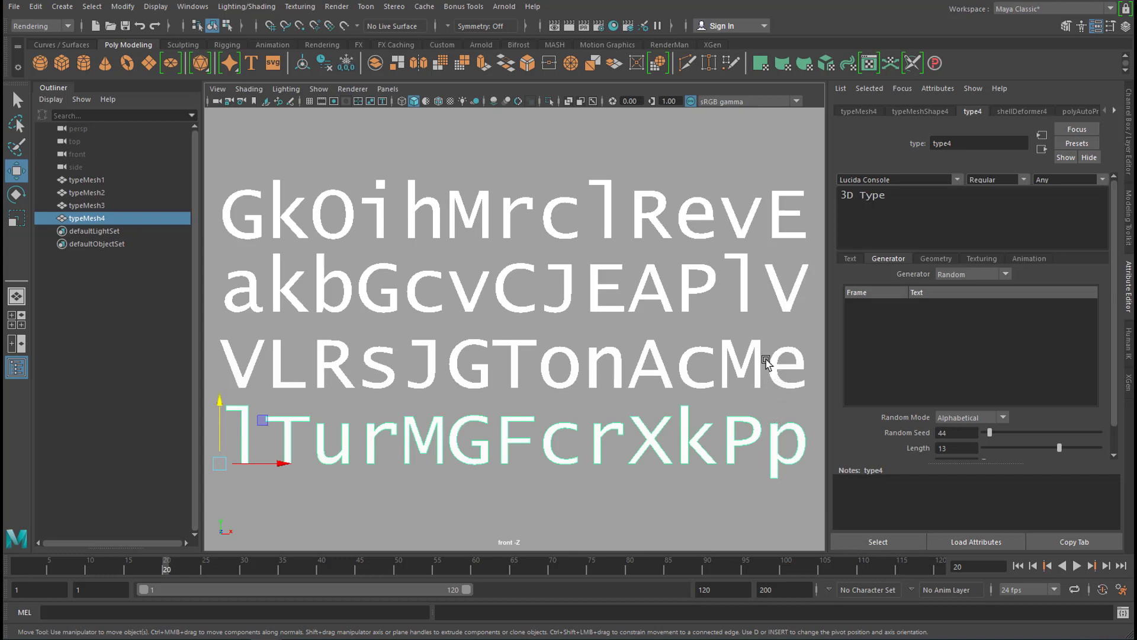
Step: Add an Arnold skydome light and render a test image of the text from the front view
left_click(502, 7)
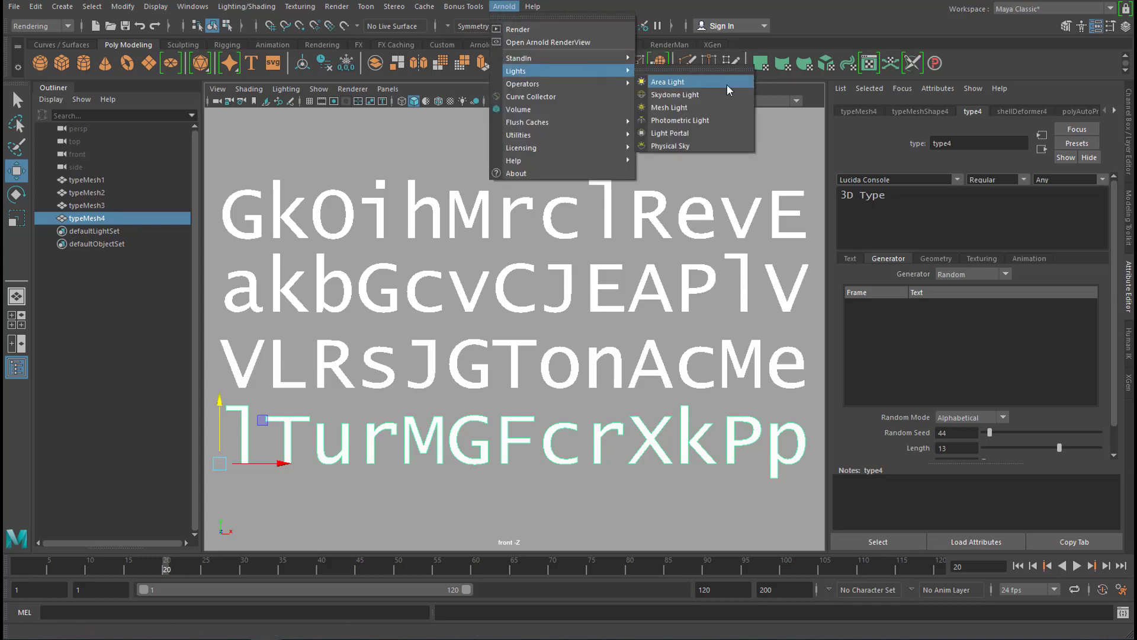
left_click(705, 95)
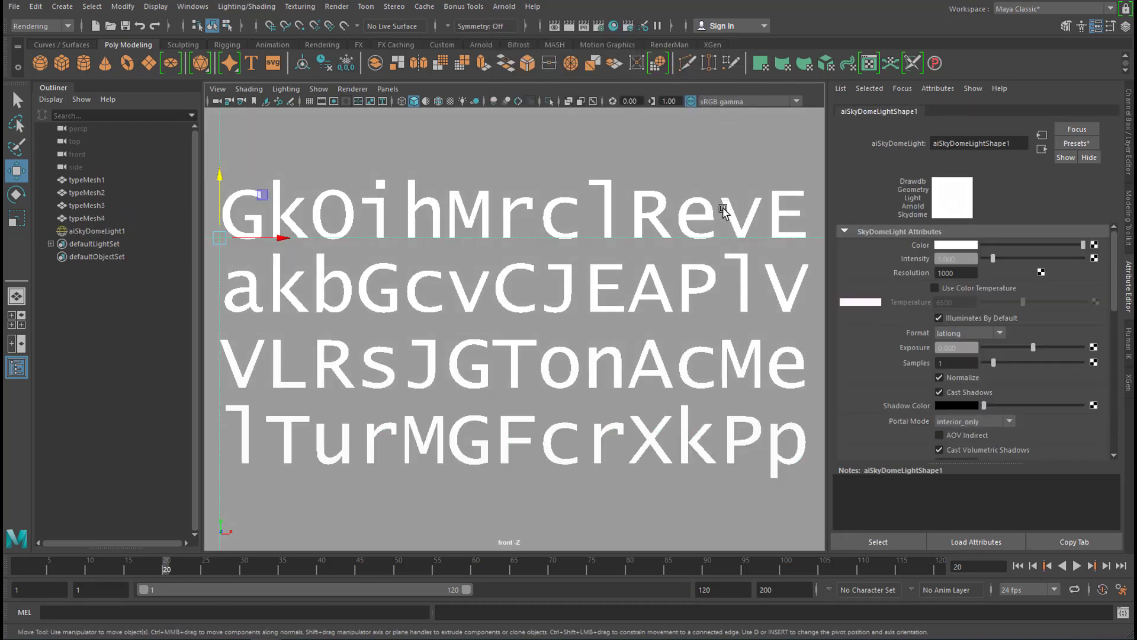
left_click(508, 7)
left_click(520, 29)
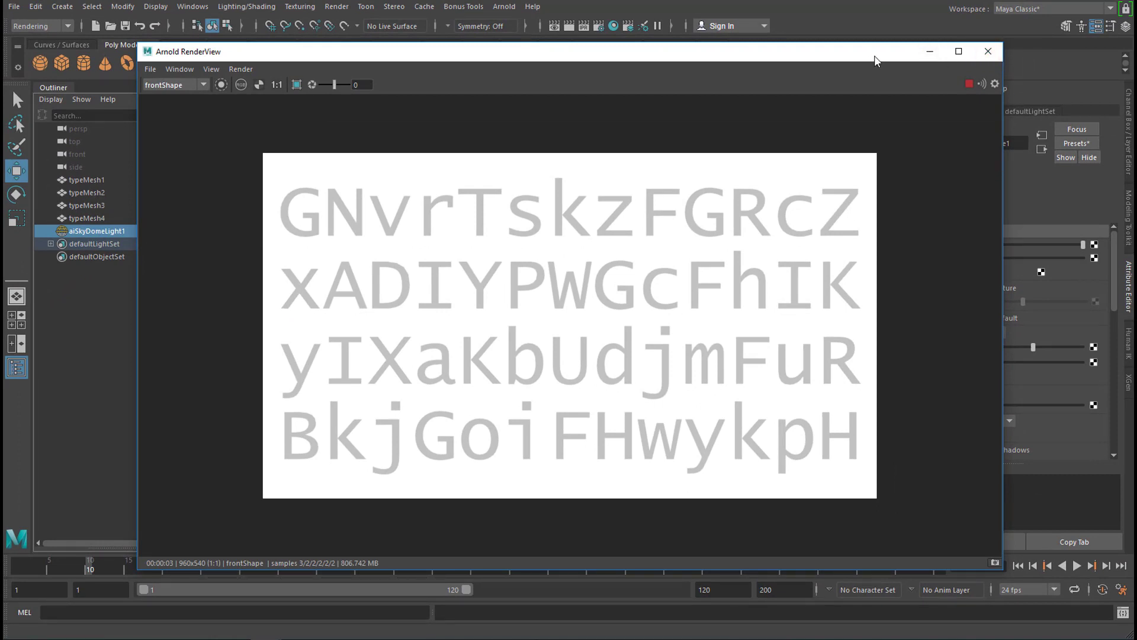
left_click(986, 52)
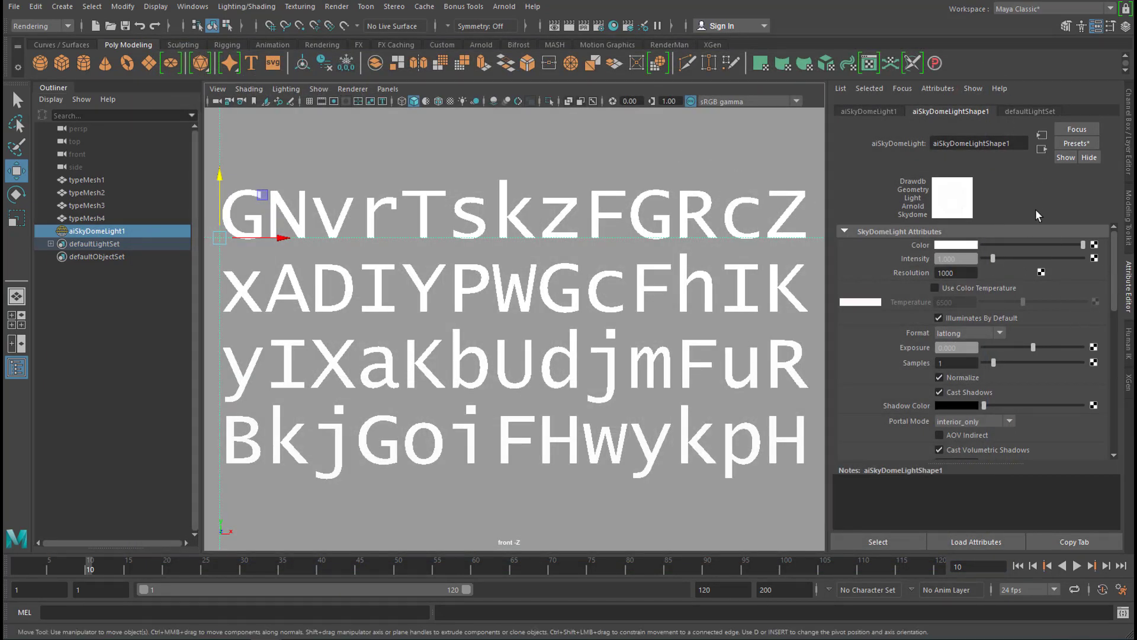
Step: Lower the skydome light's Camera visibility to its minimum and render a test image to check the background
left_click_drag(1114, 262, 1118, 331)
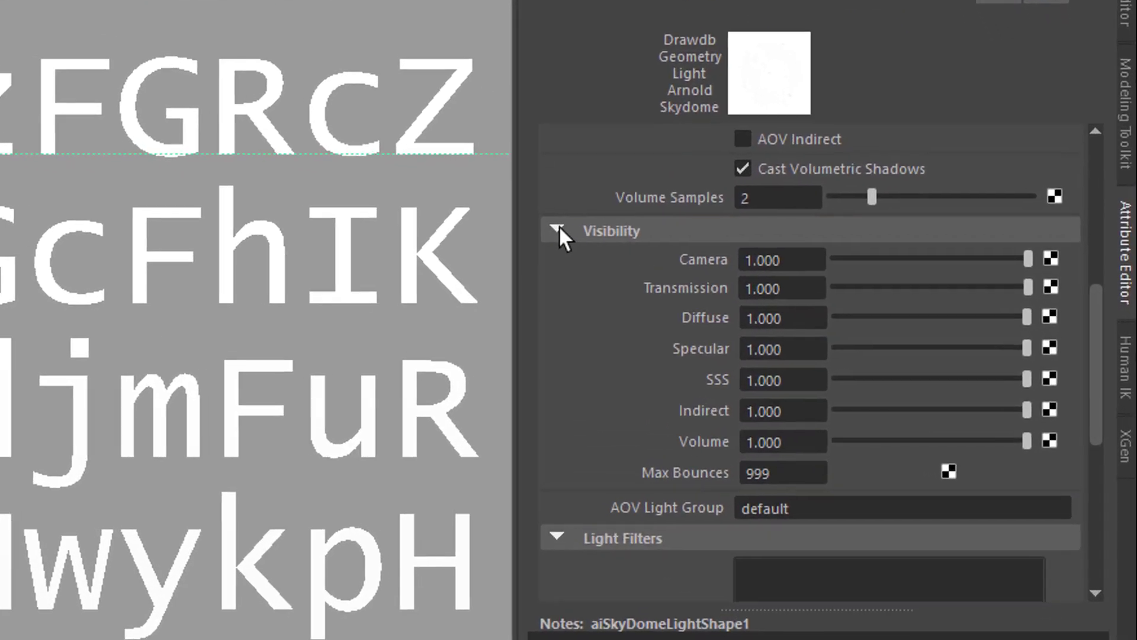
left_click(629, 240)
left_click(629, 240)
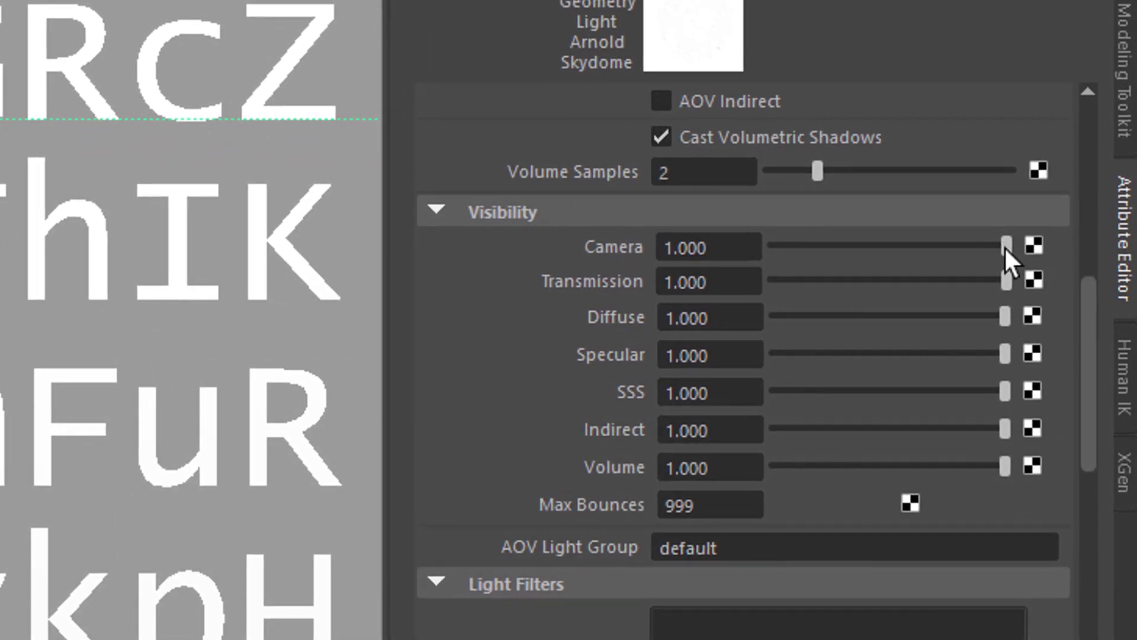
left_click_drag(983, 251, 773, 262)
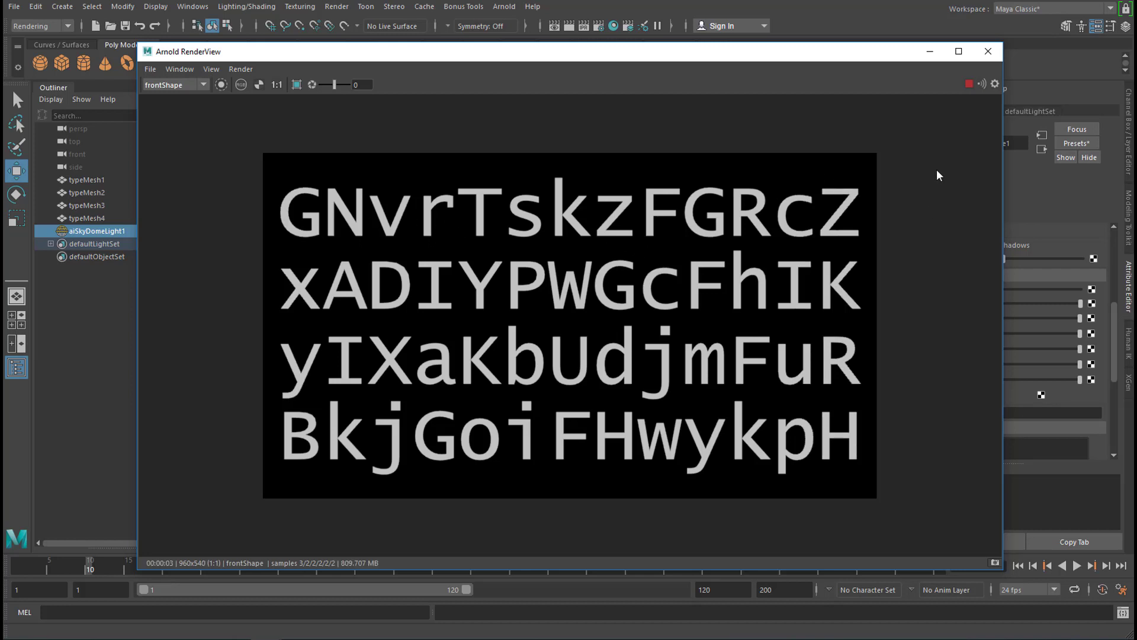
left_click(988, 50)
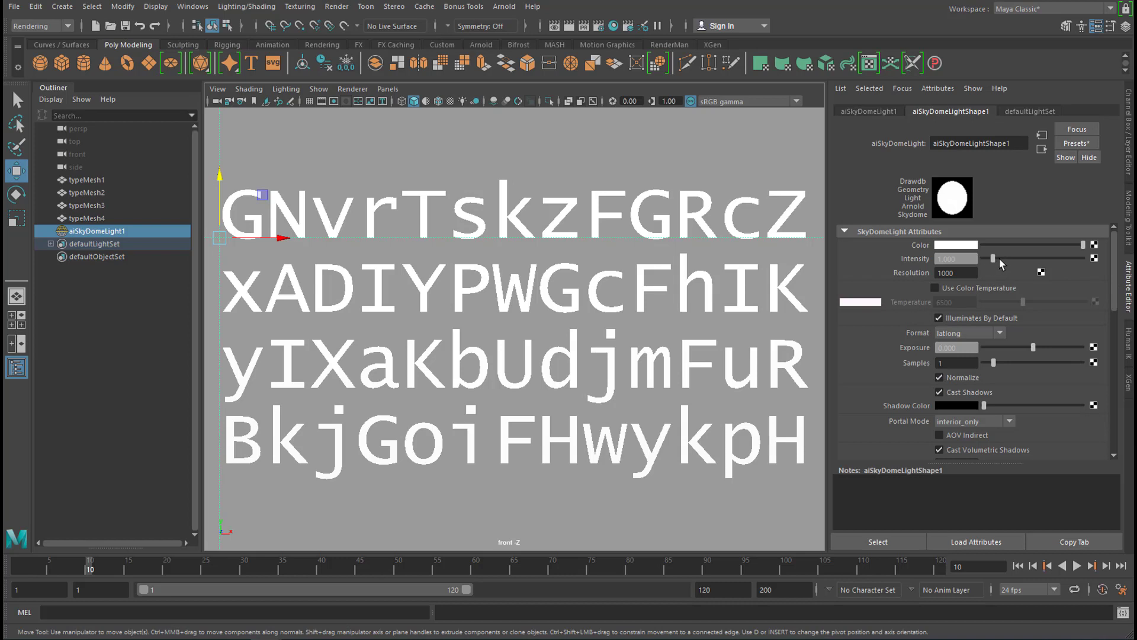
Step: Set the skydome light's intensity to 5 and render the front view to check the text brightness
left_click(503, 7)
left_click(521, 33)
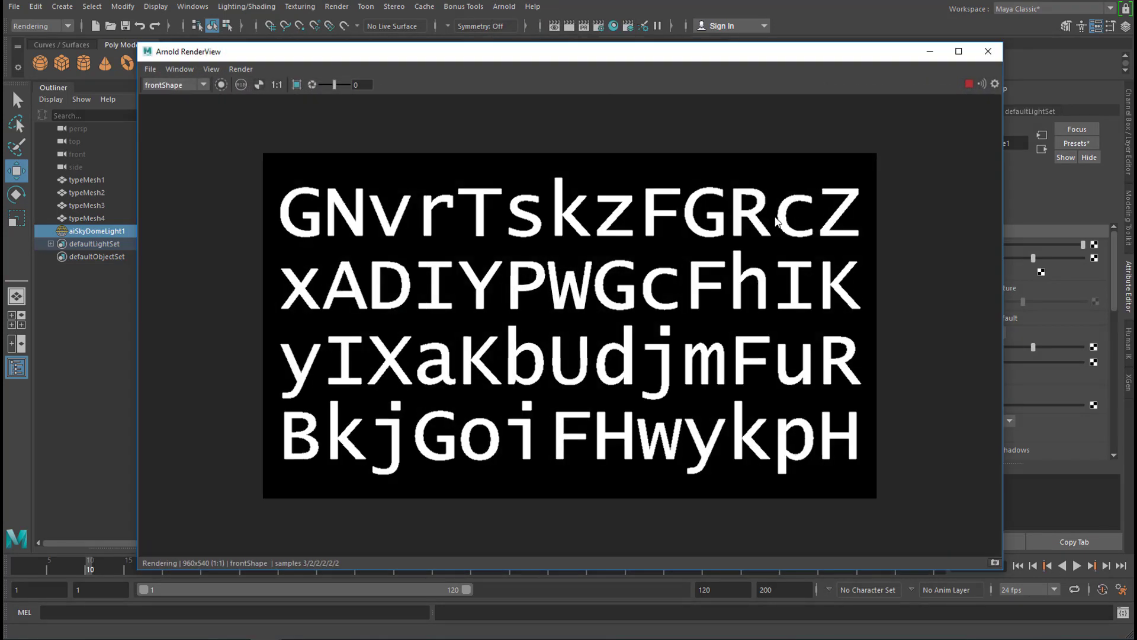
left_click(987, 51)
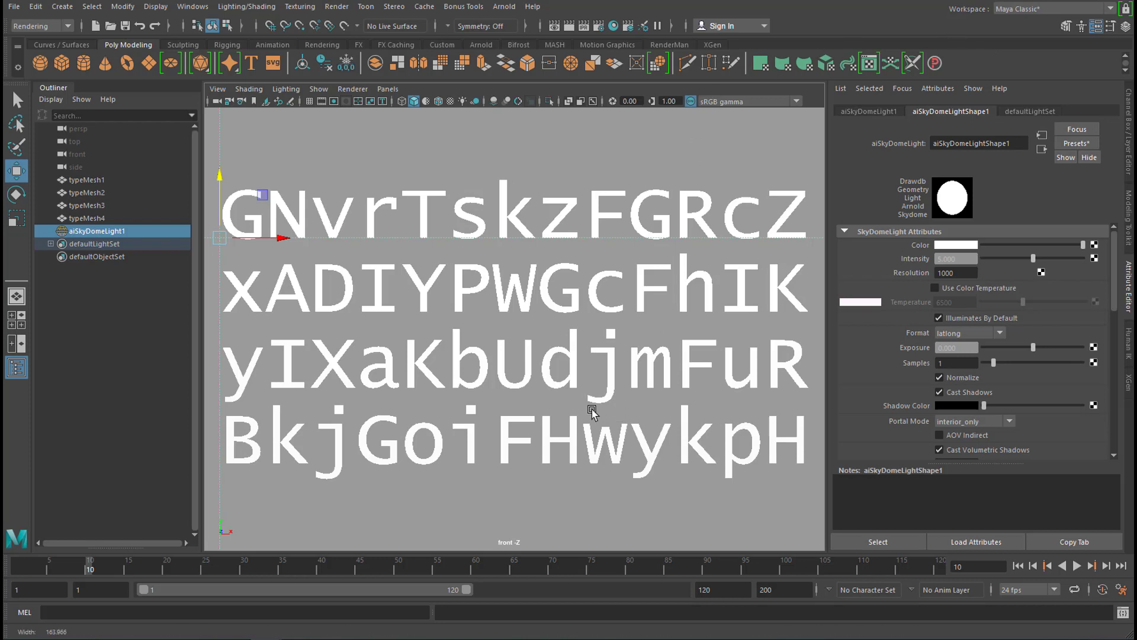
Step: Turn on the front camera's Resolution Gate, fill the gate with the four text lines and play the animation
right_click_drag(593, 410, 646, 417, "alt")
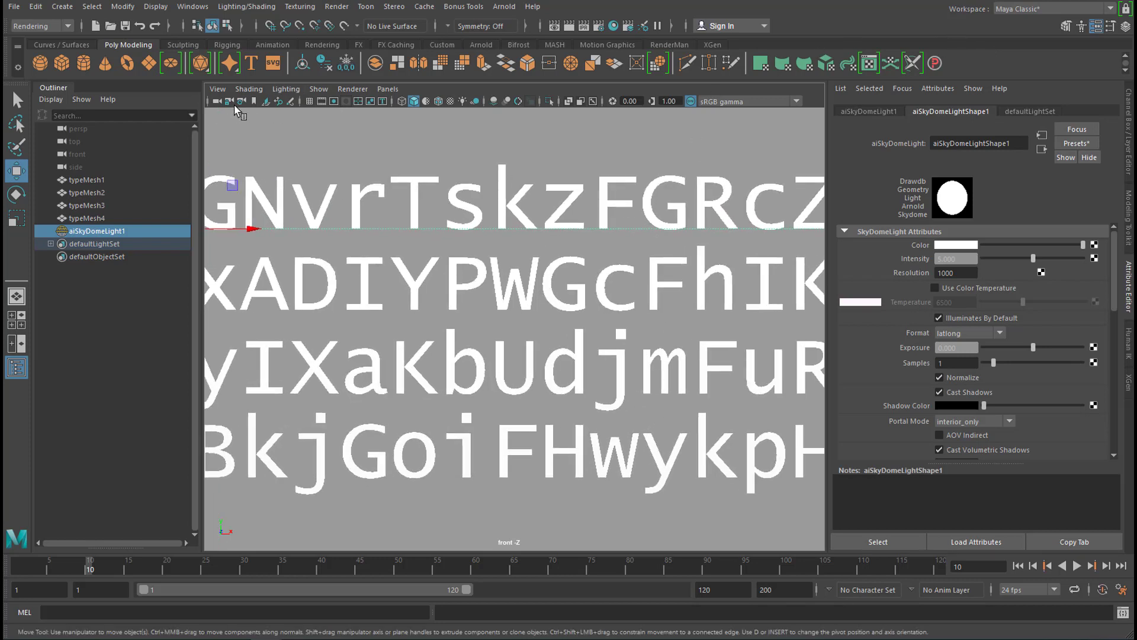
left_click(218, 89)
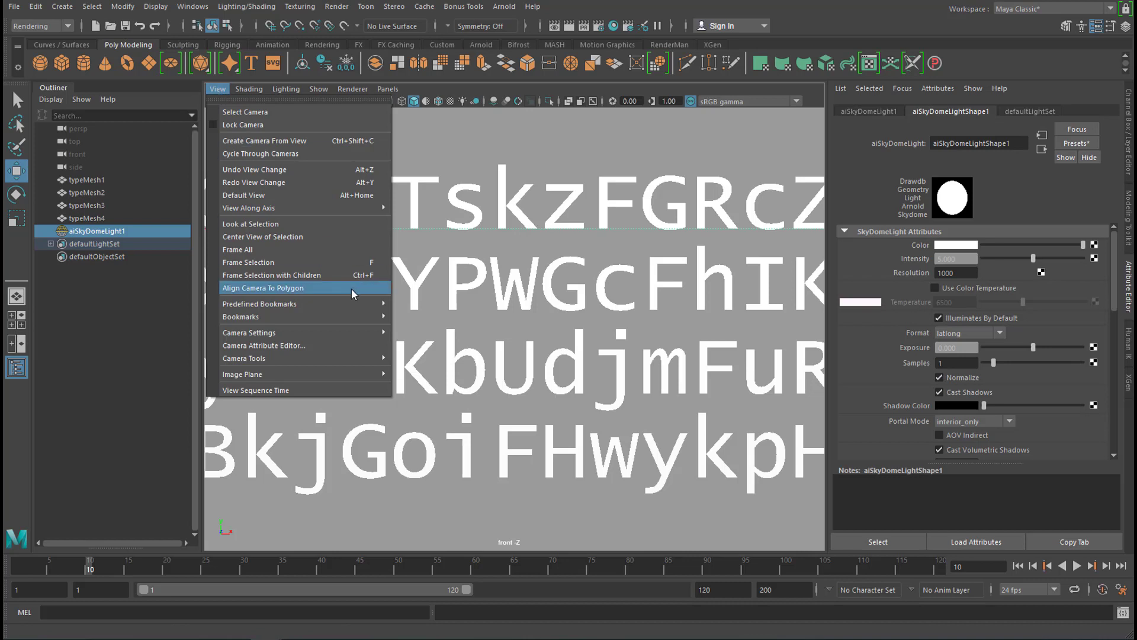
mouse_move(312, 335)
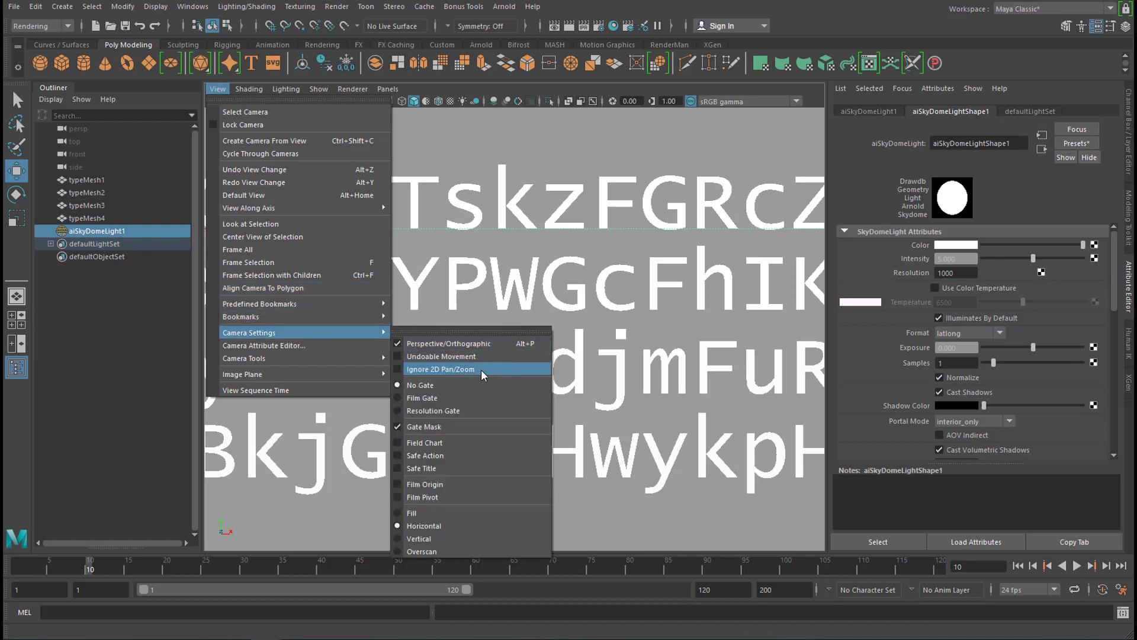
left_click(471, 410)
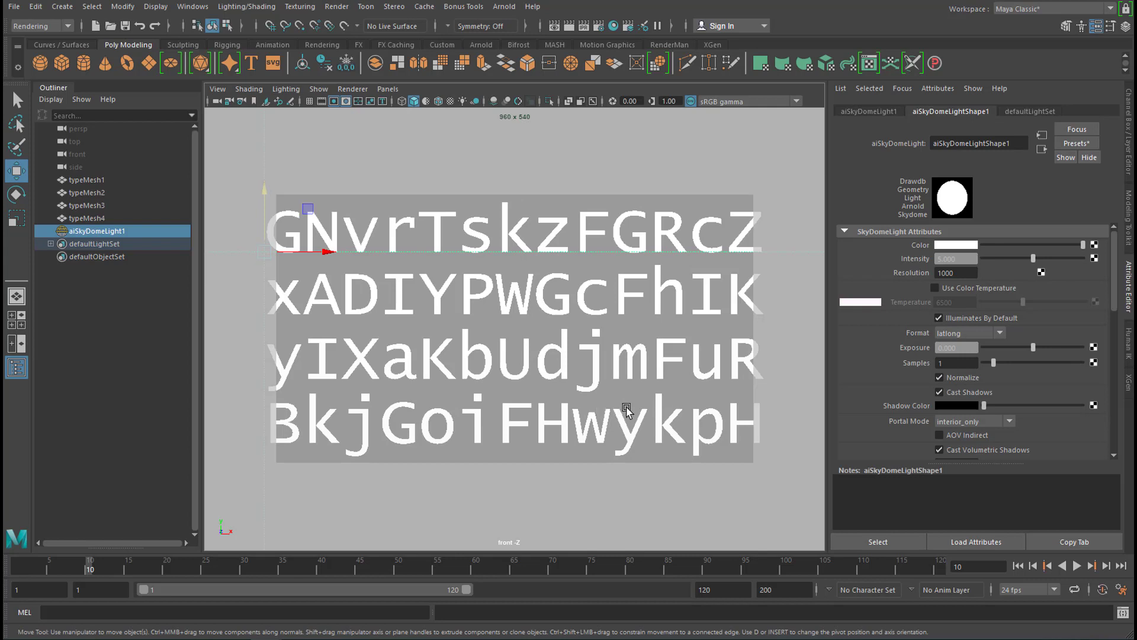
right_click_drag(590, 392, 626, 407, "alt")
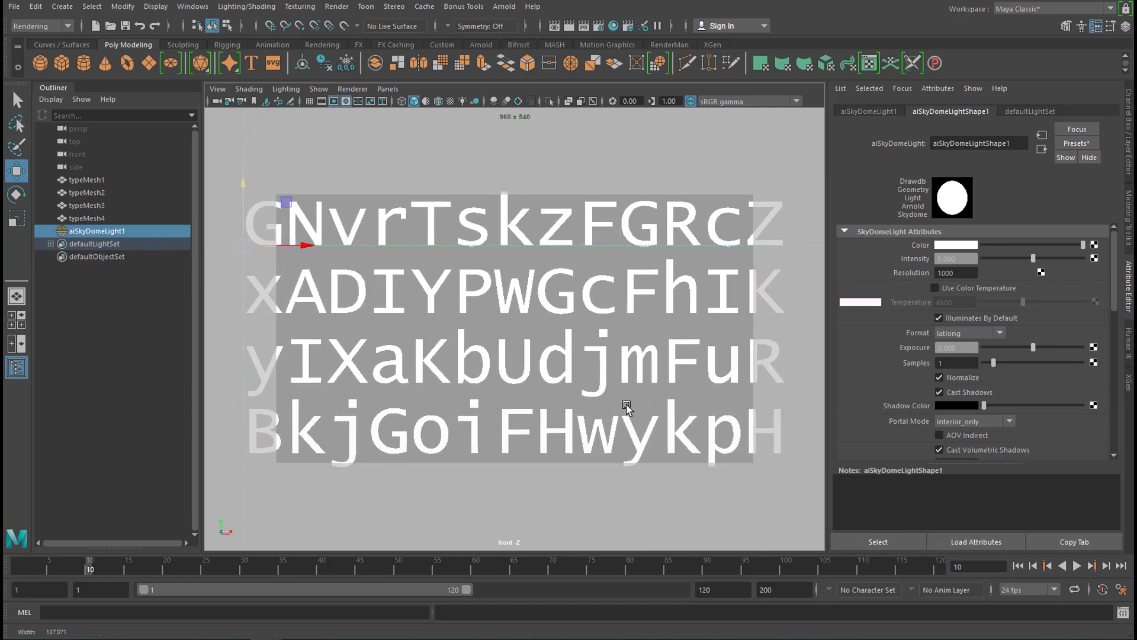
middle_click_drag(610, 397, 610, 404, "alt")
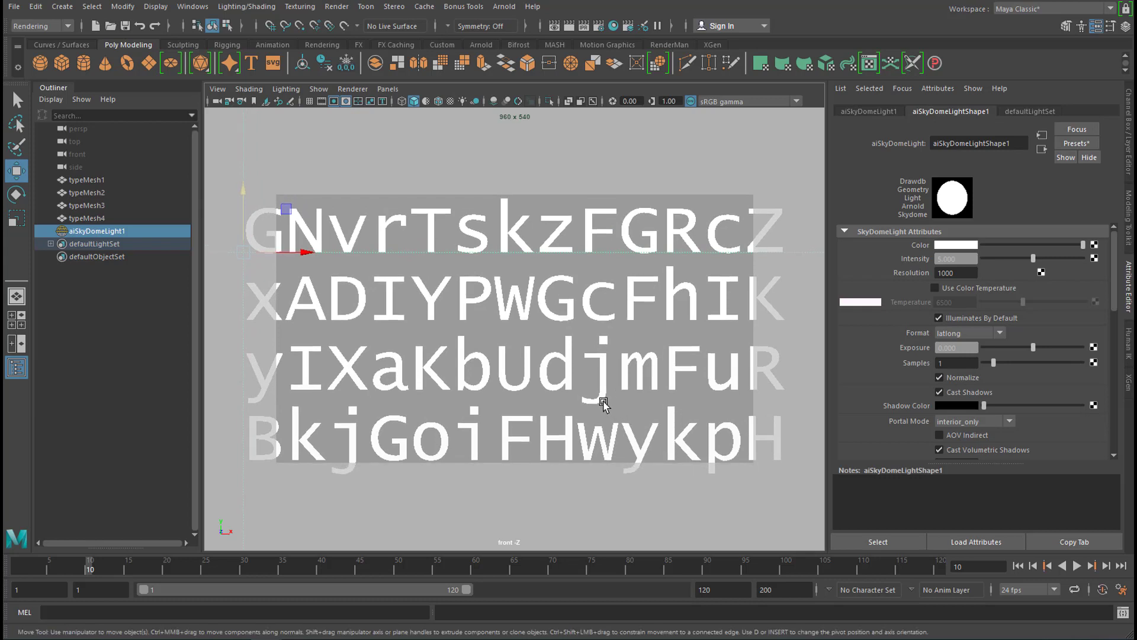
right_click_drag(604, 403, 622, 408, "alt")
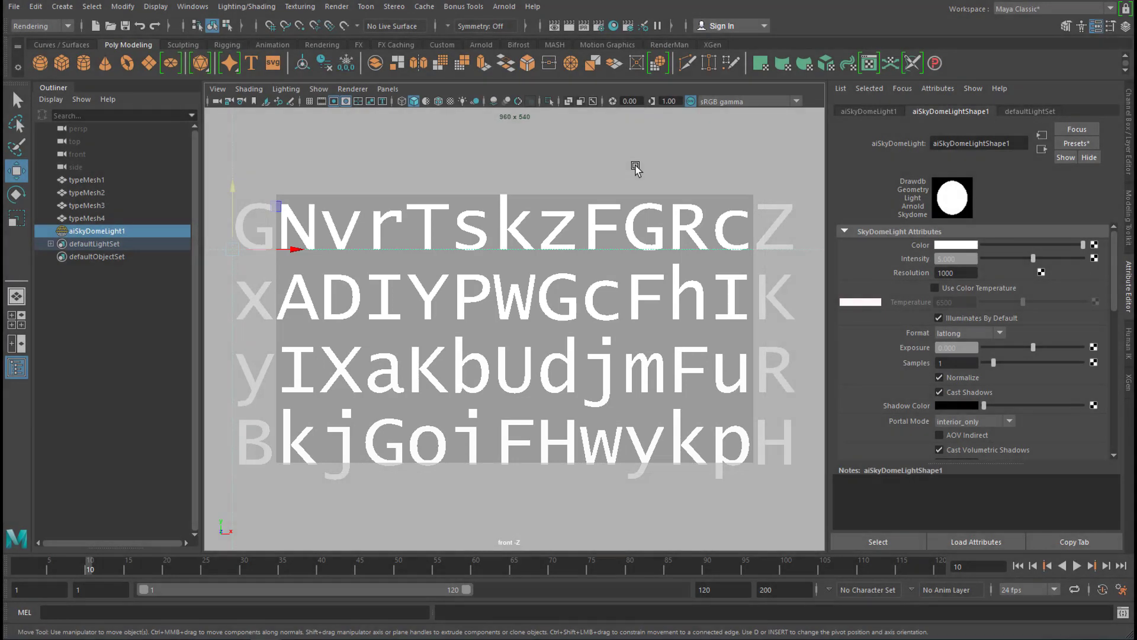
left_click(1076, 565)
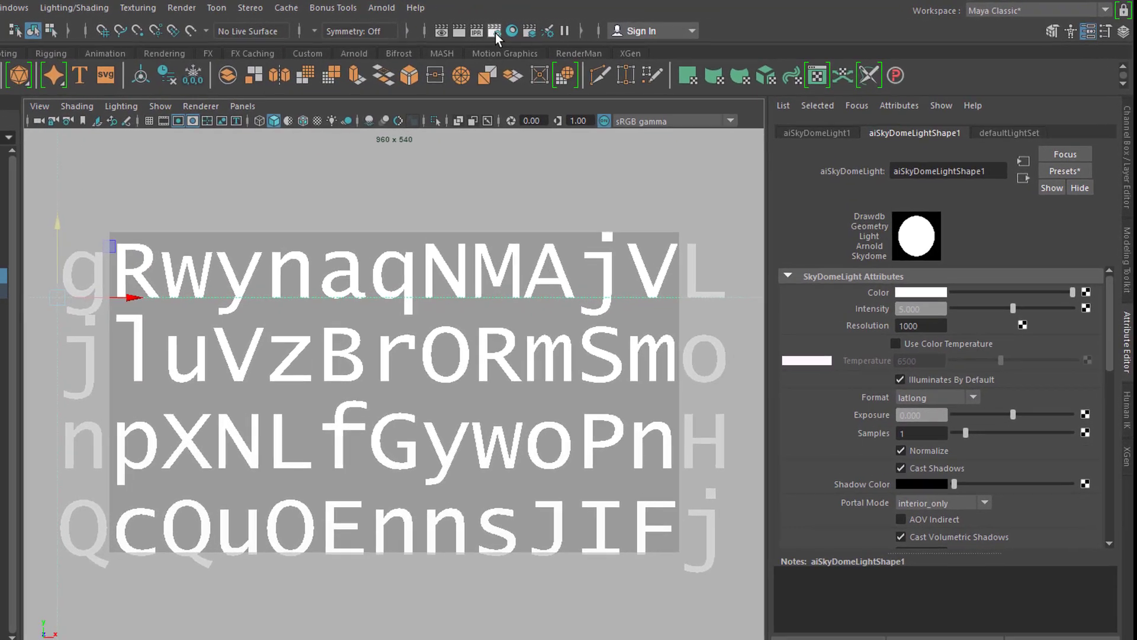
Step: Set the Arnold Renderer's Camera (AA) samples to 1 in the Render Settings
left_click(495, 33)
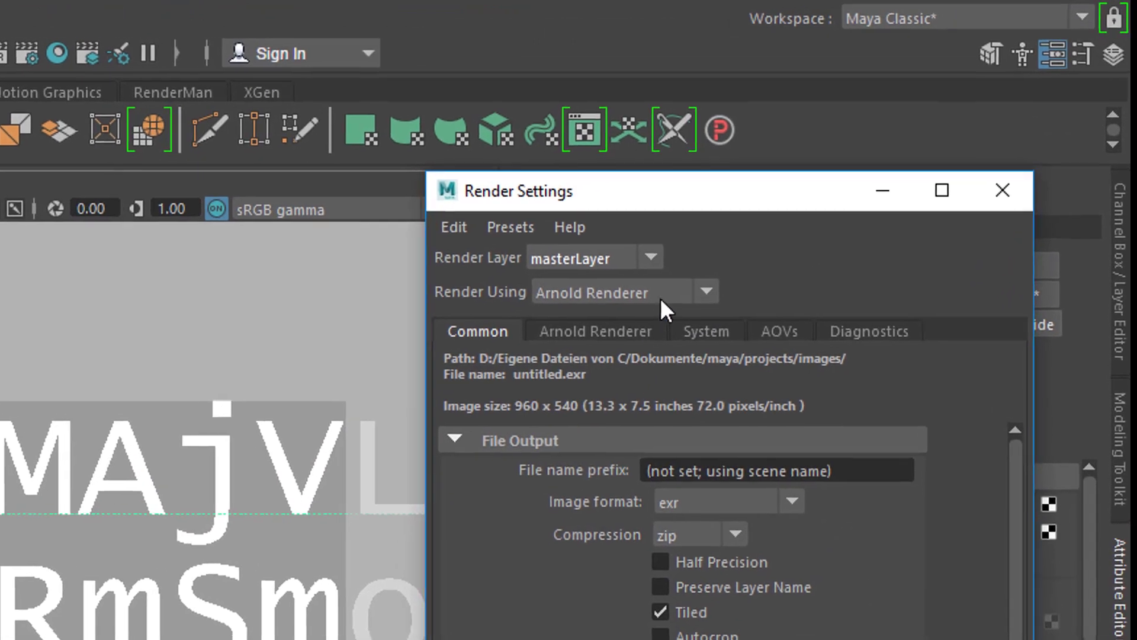
left_click(611, 344)
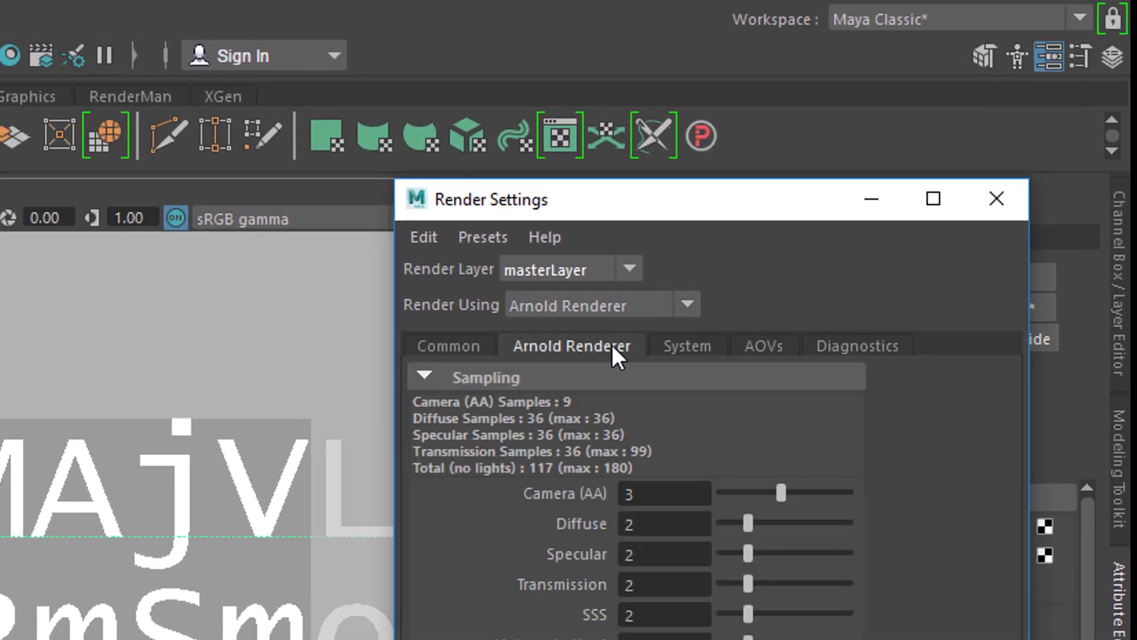
left_click(665, 497)
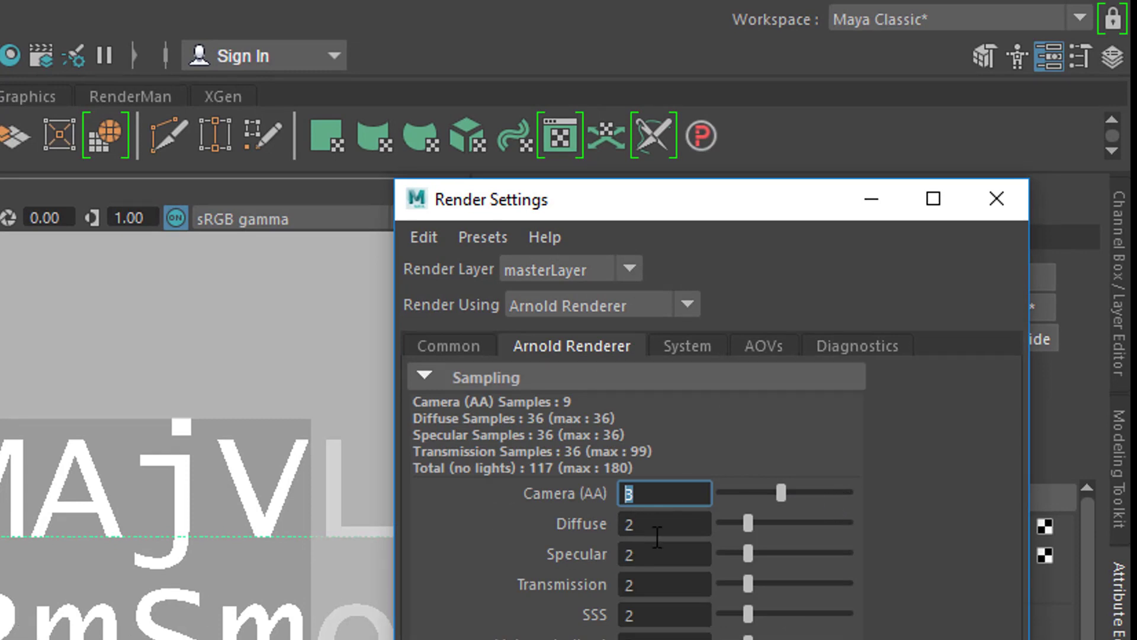
left_click(710, 527)
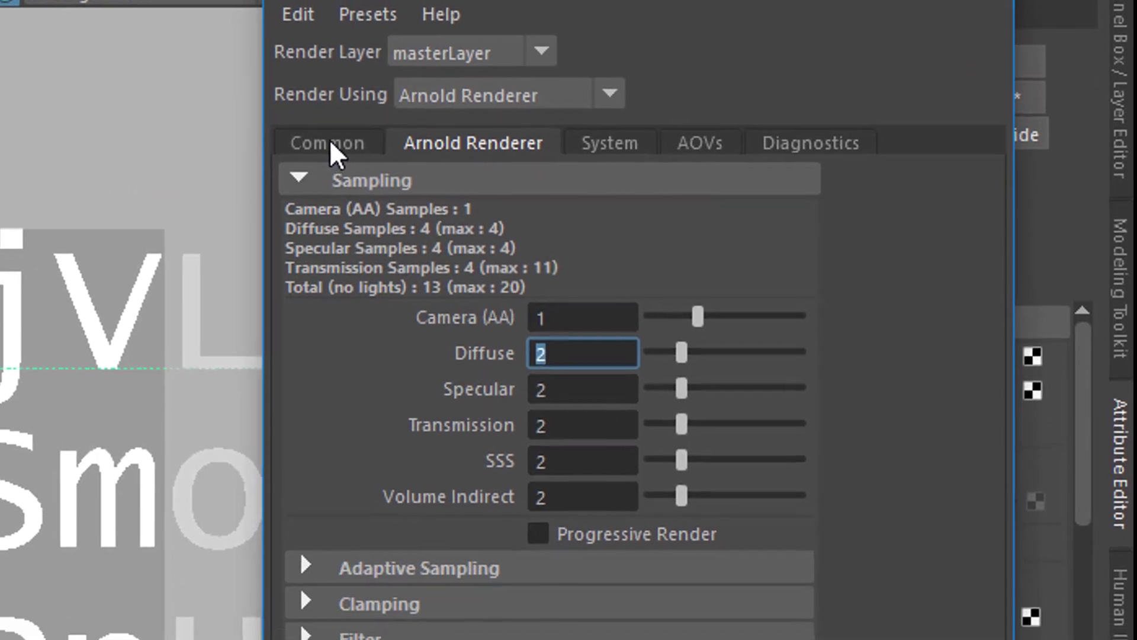
Step: Set the render output's file name prefix to randomNumbersInFourRows in the common render settings
left_click(411, 279)
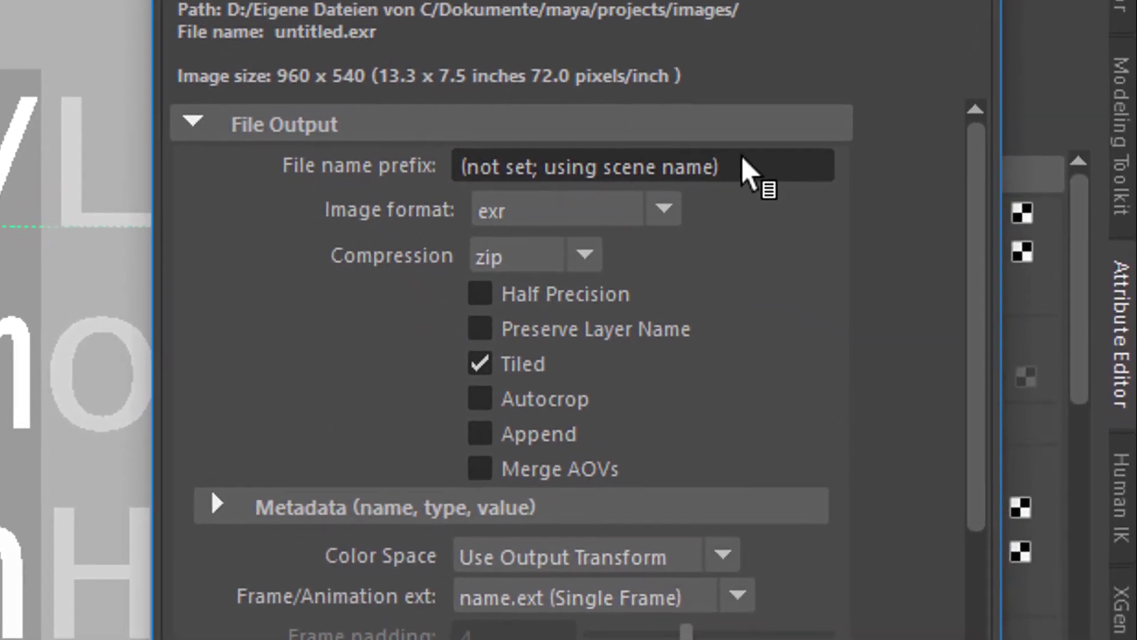
left_click(788, 267)
left_click_drag(760, 149, 436, 166)
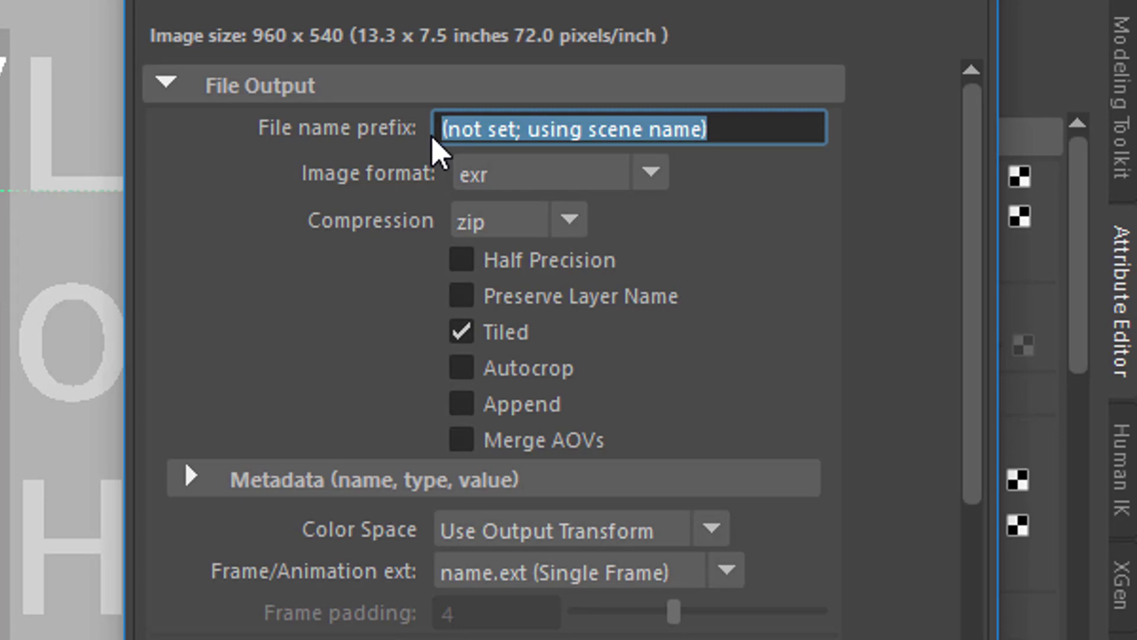
type("randomNumbersInFourRows")
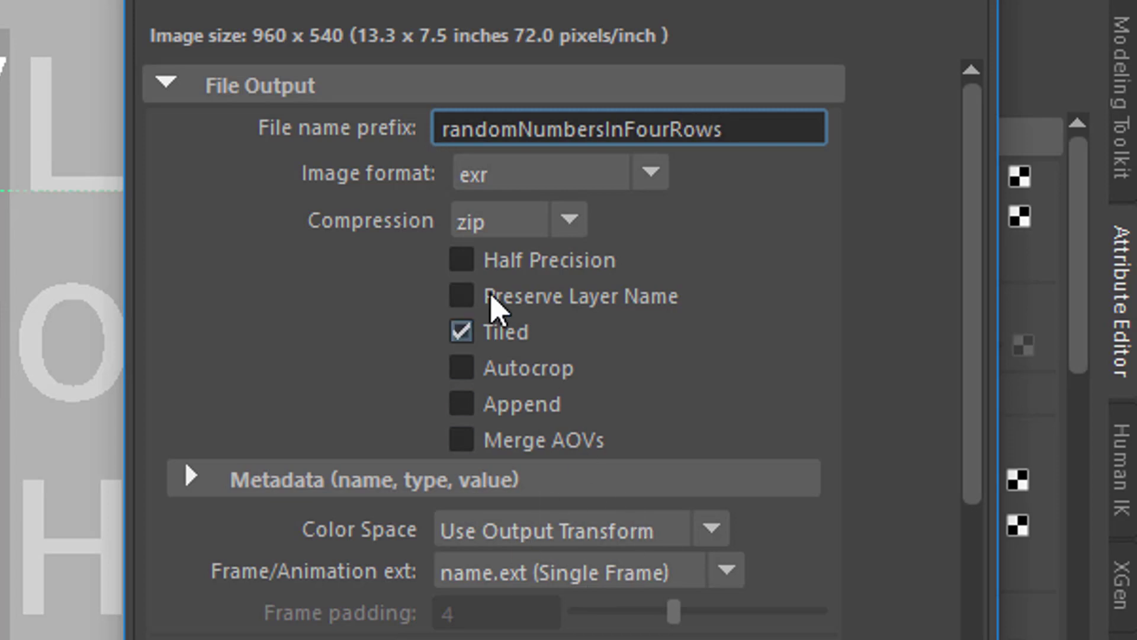
Step: Set the render output's image format to png and its Frame/Animation ext to name.#.ext
left_click(648, 177)
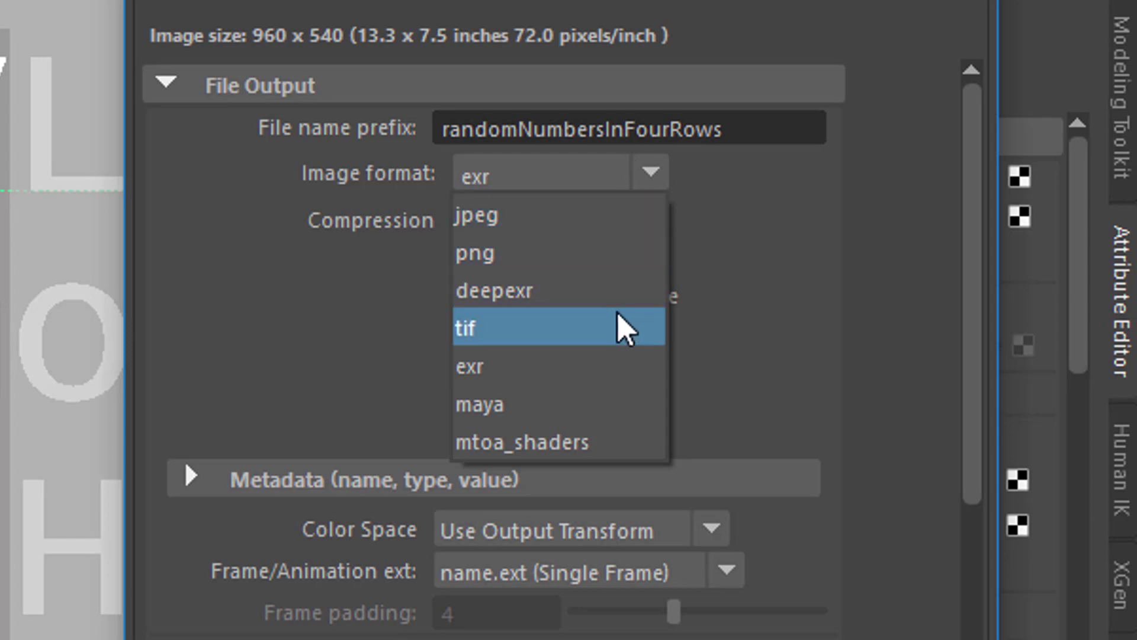
left_click(562, 253)
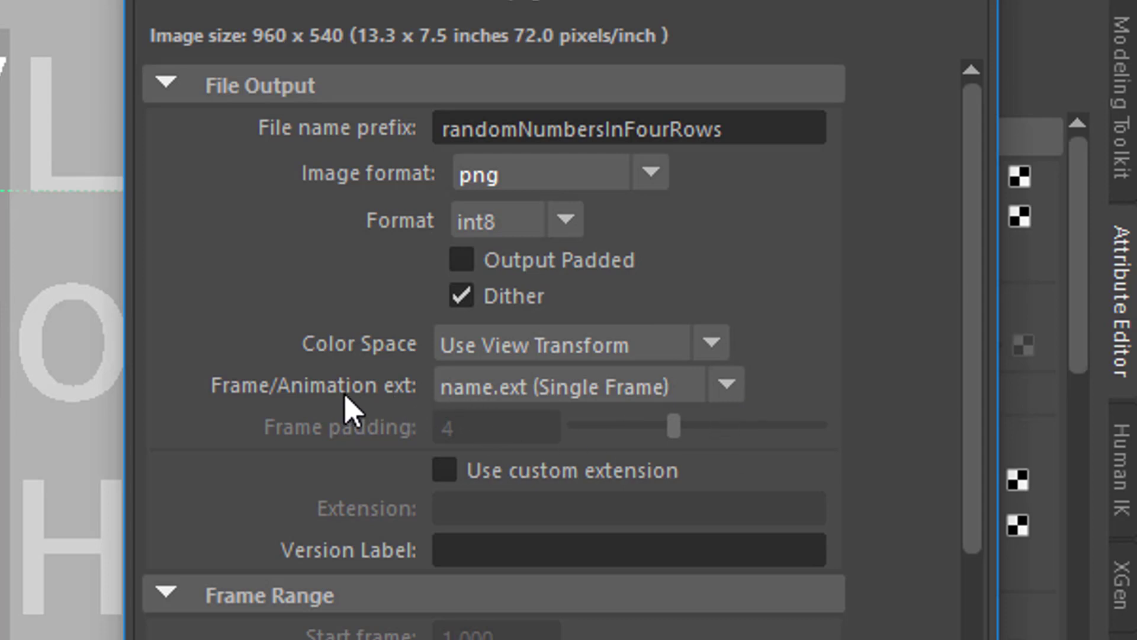
left_click(730, 393)
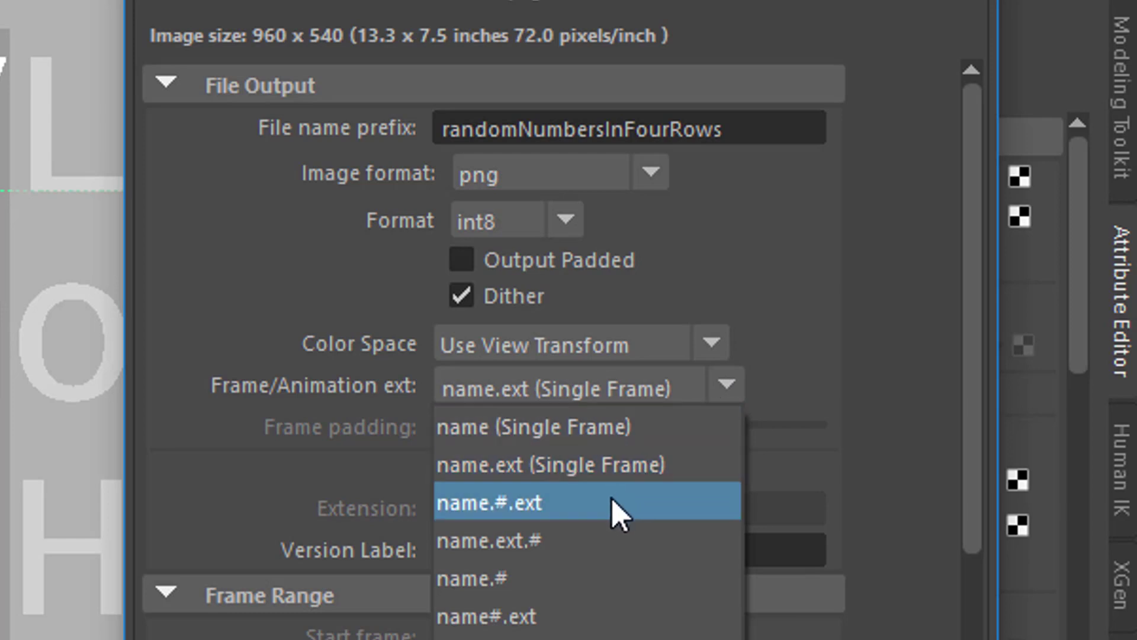
left_click(616, 512)
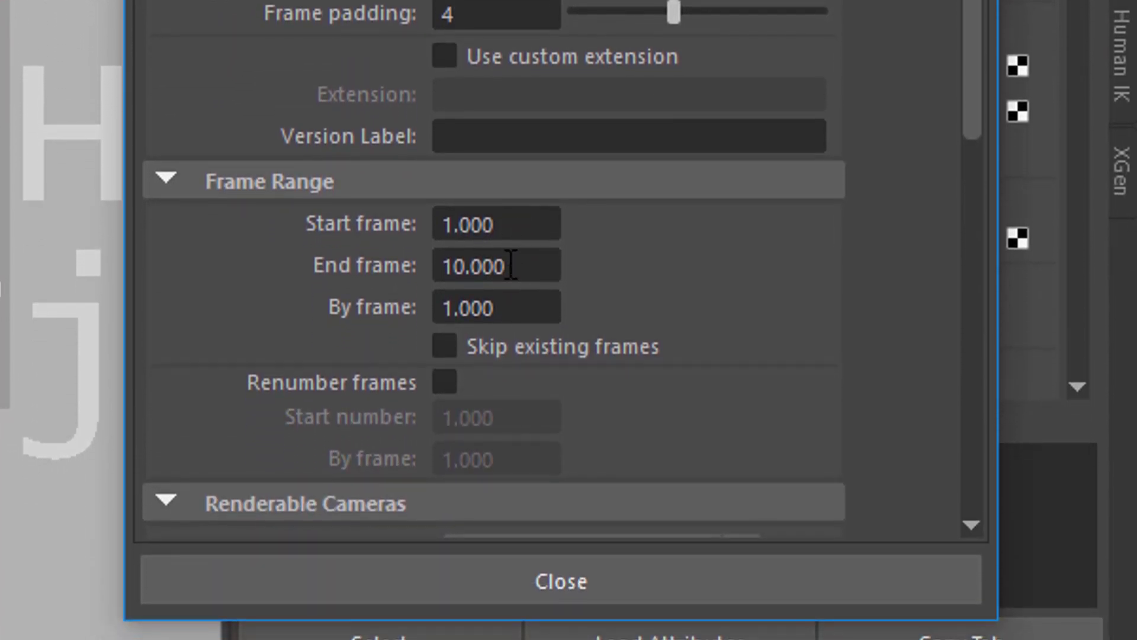
Step: Set the render's end frame to 20 and choose front as the renderable camera
left_click(520, 276)
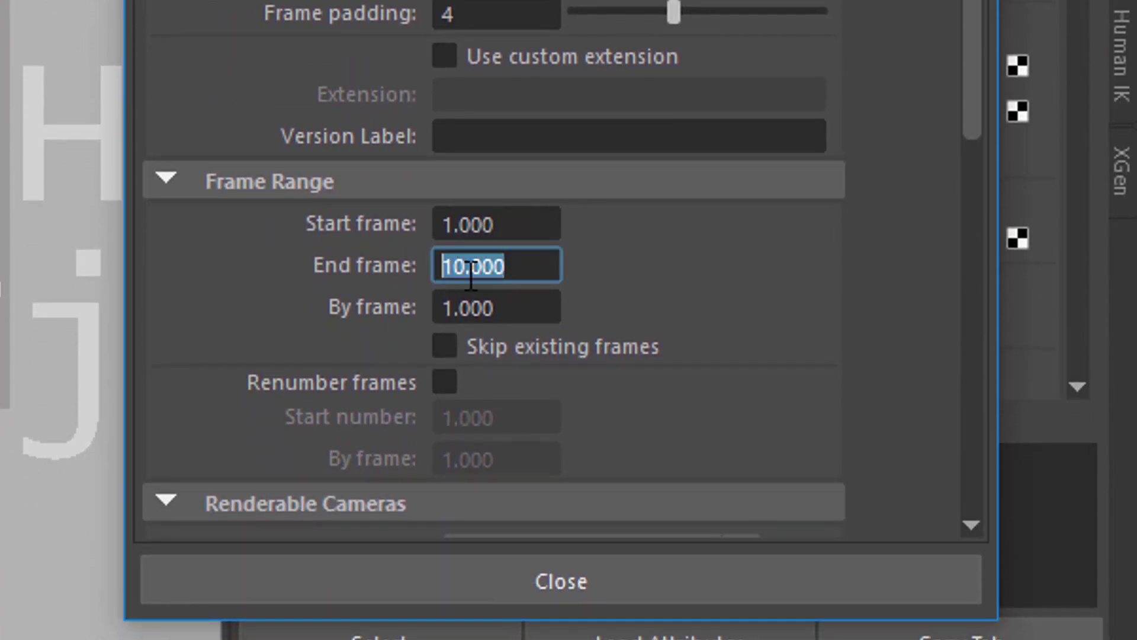
type("20")
key("Return")
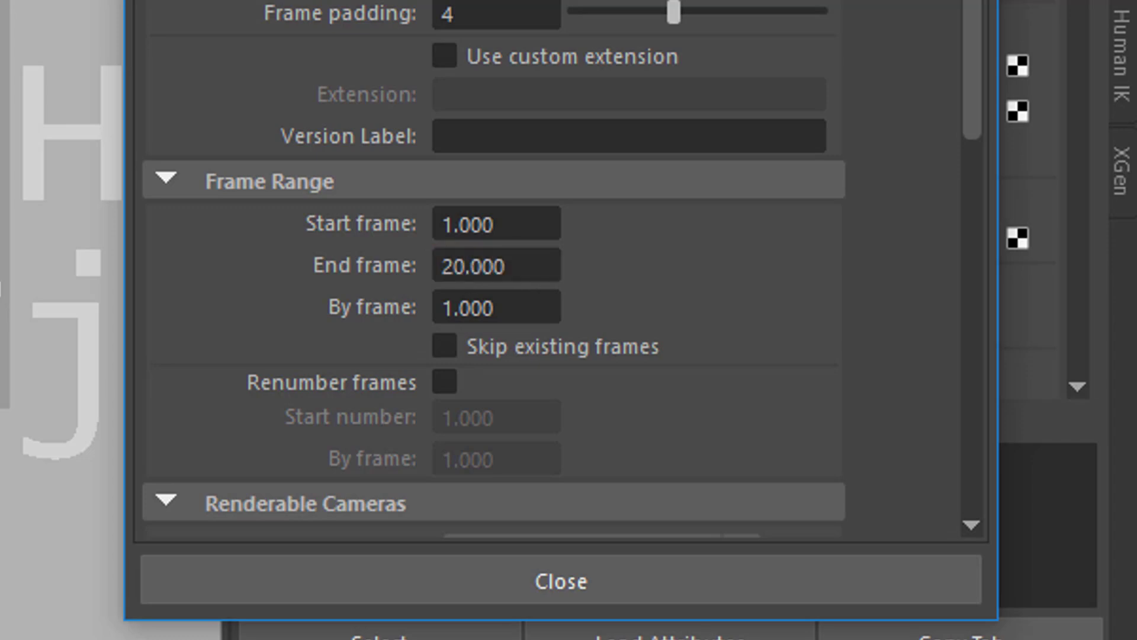
left_click_drag(972, 0, 988, 206)
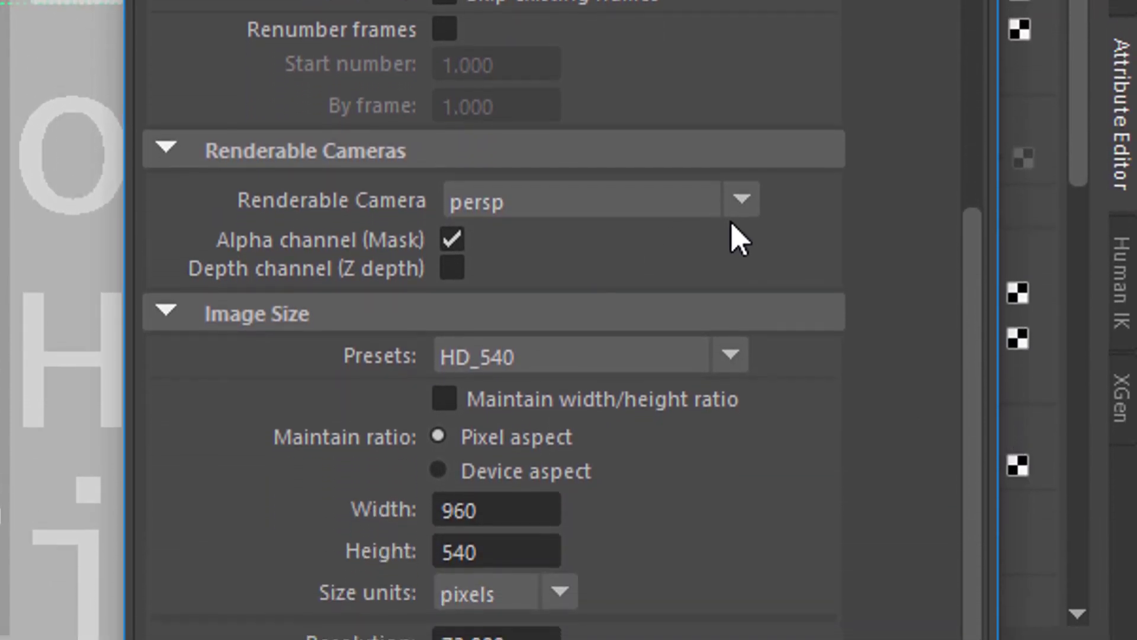
left_click(742, 200)
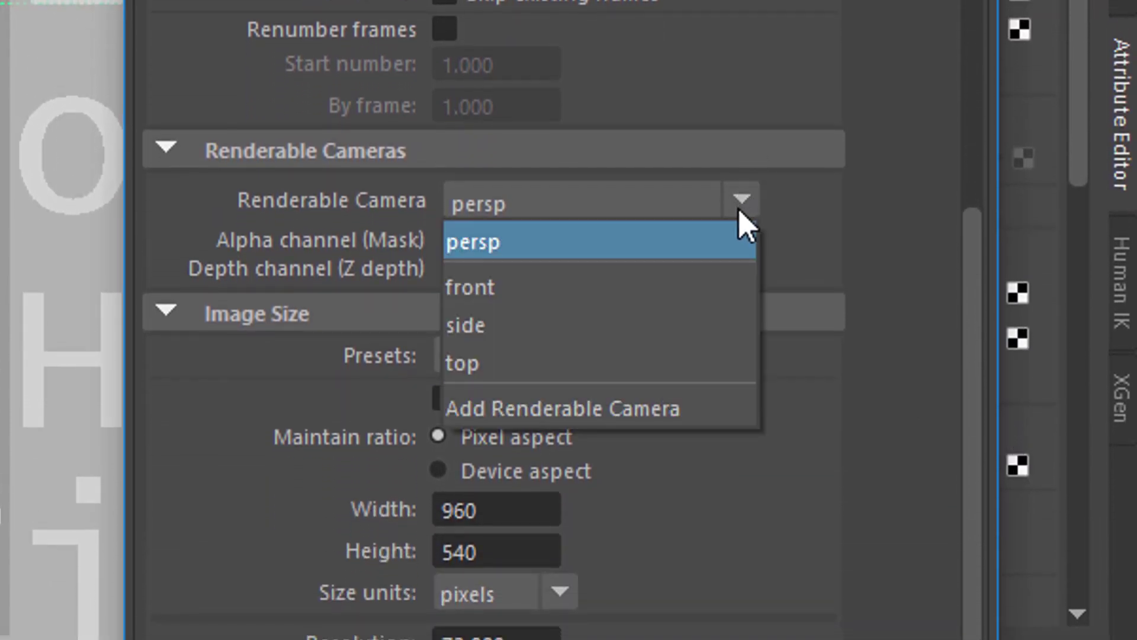
left_click(676, 291)
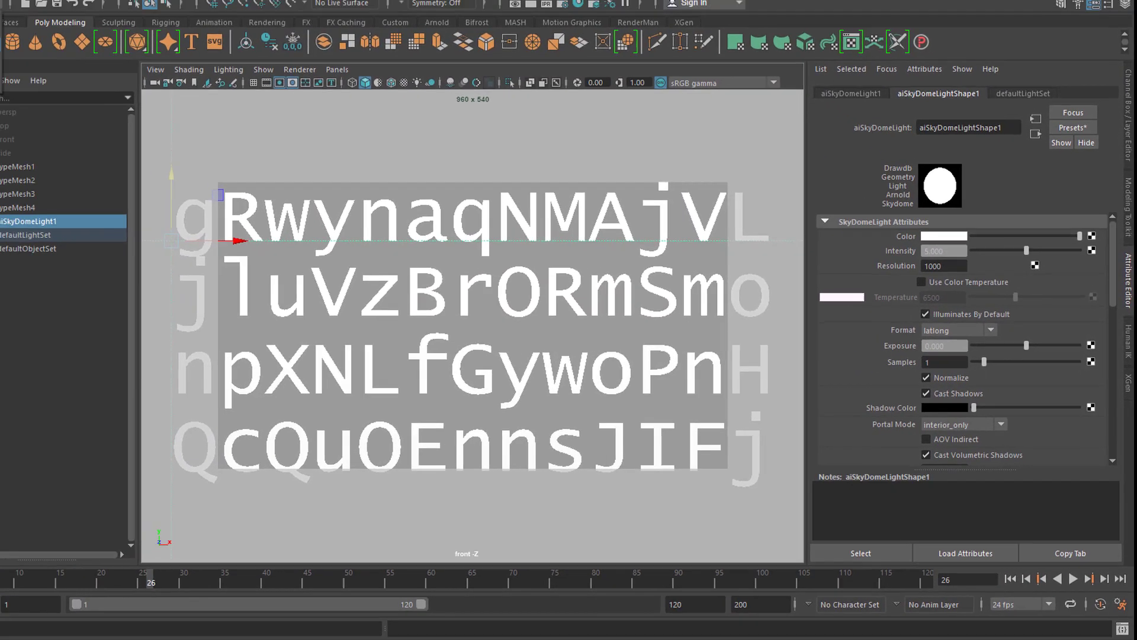
Step: Render the frame sequence from the front camera with Render Sequence, then close the render windows
left_click(40, 26)
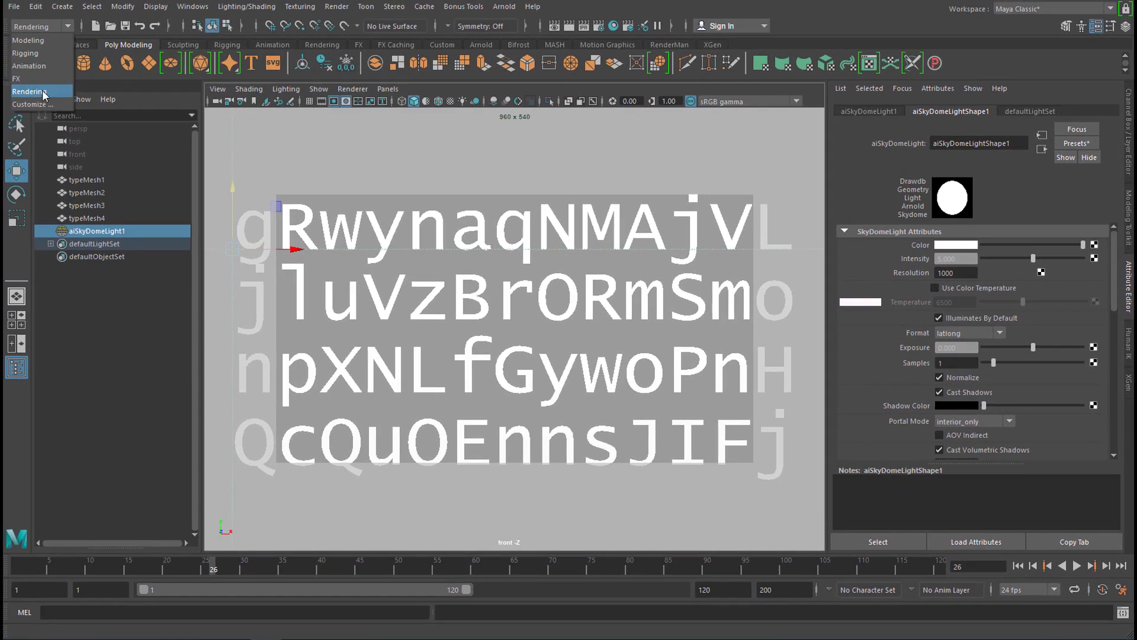
left_click(43, 90)
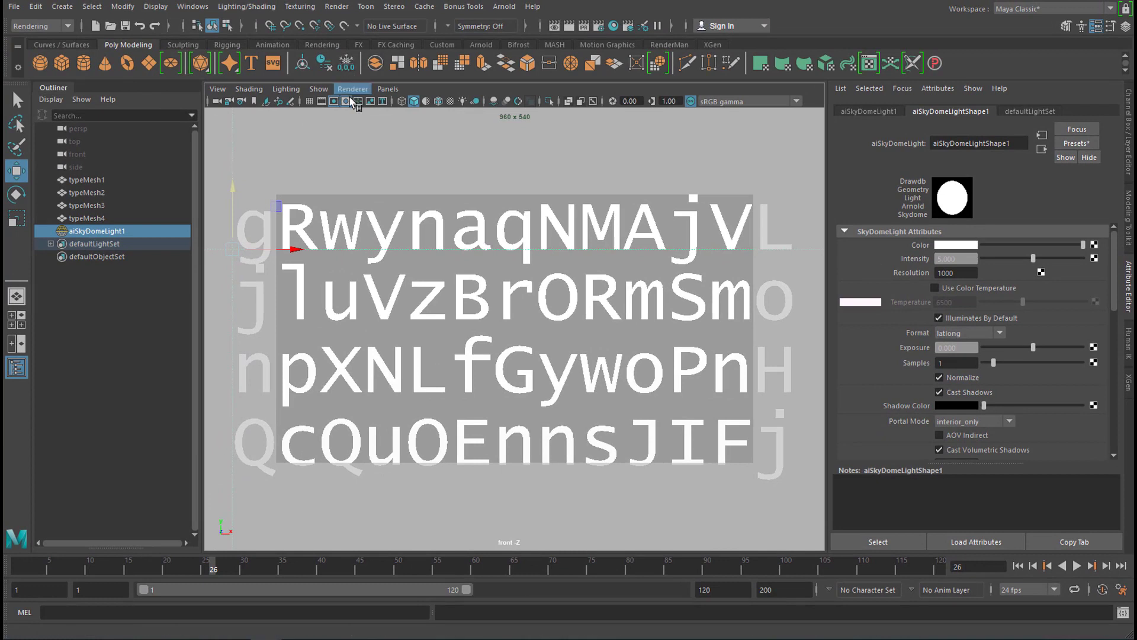
left_click(336, 6)
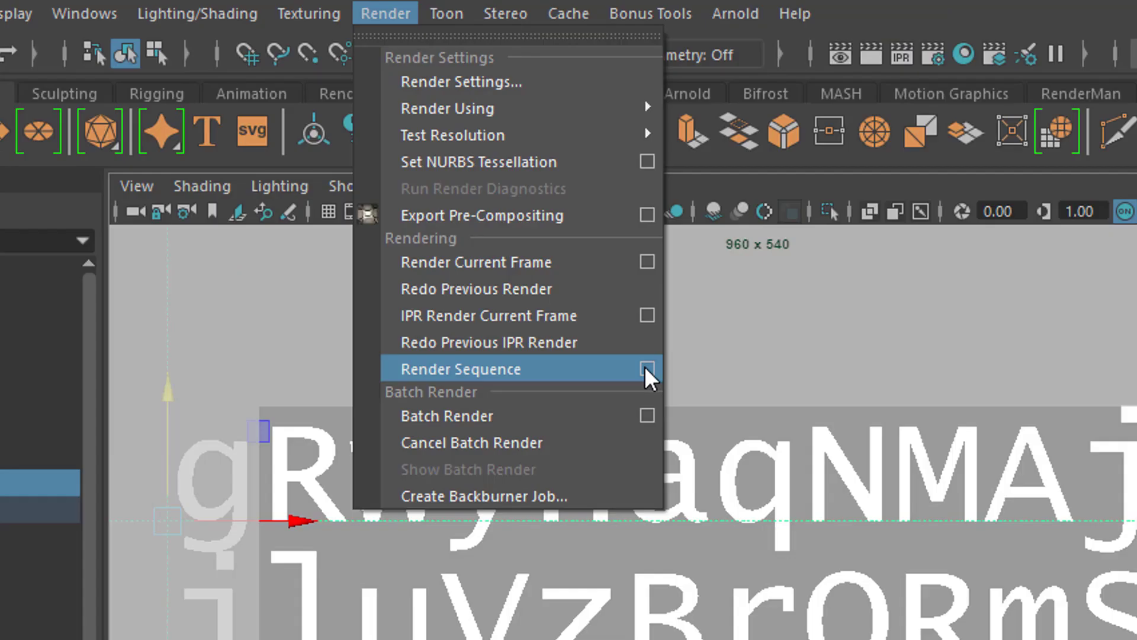
left_click(649, 371)
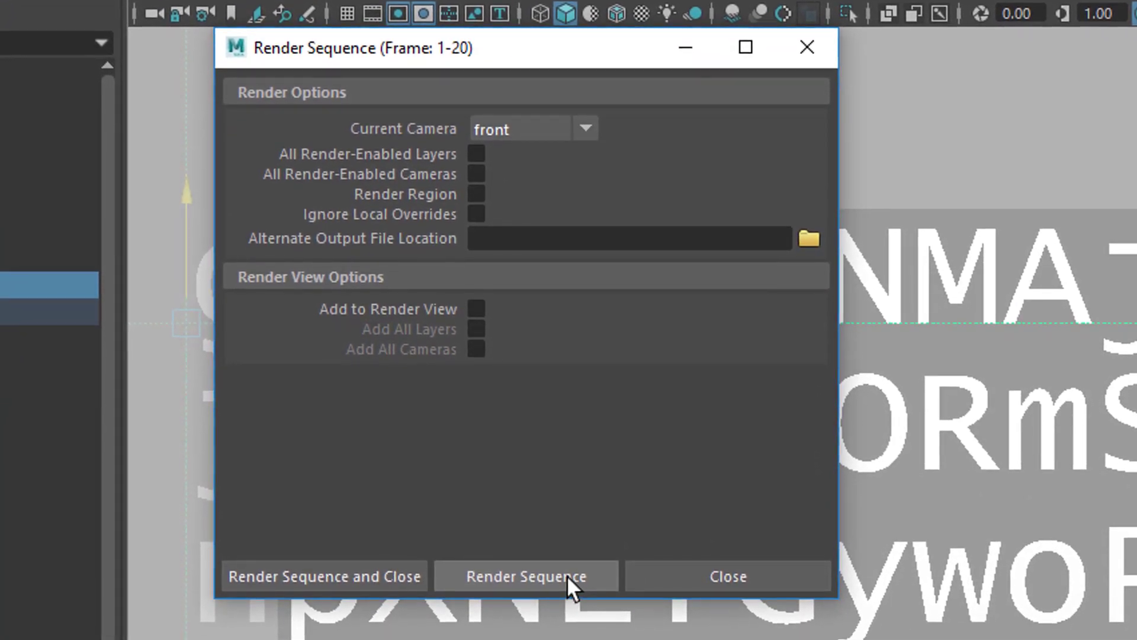
left_click(565, 577)
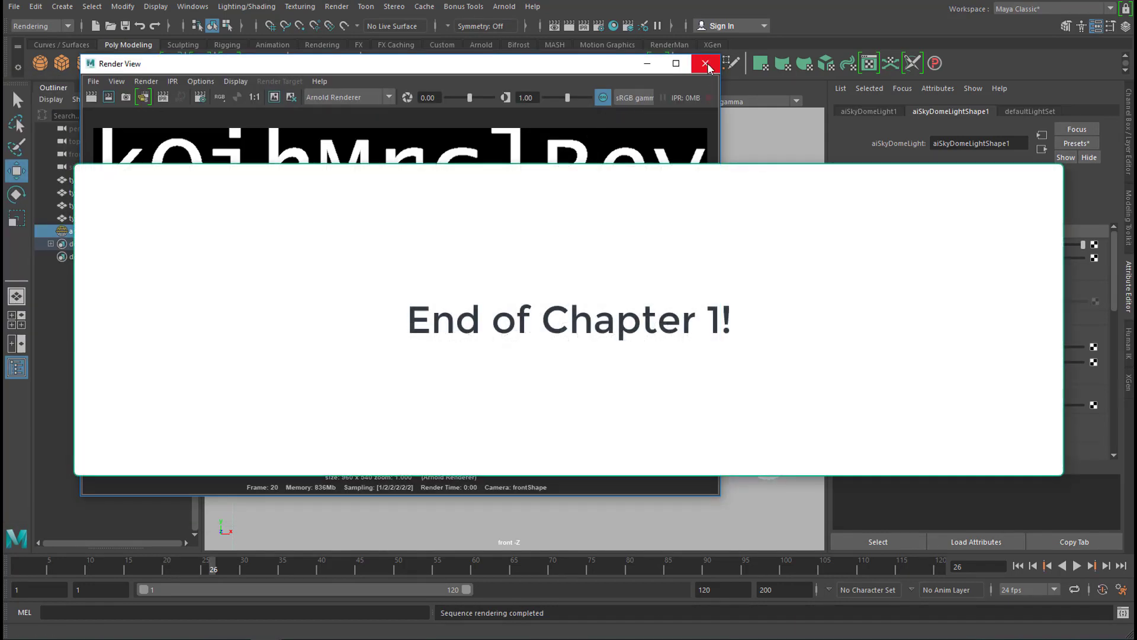
left_click(706, 67)
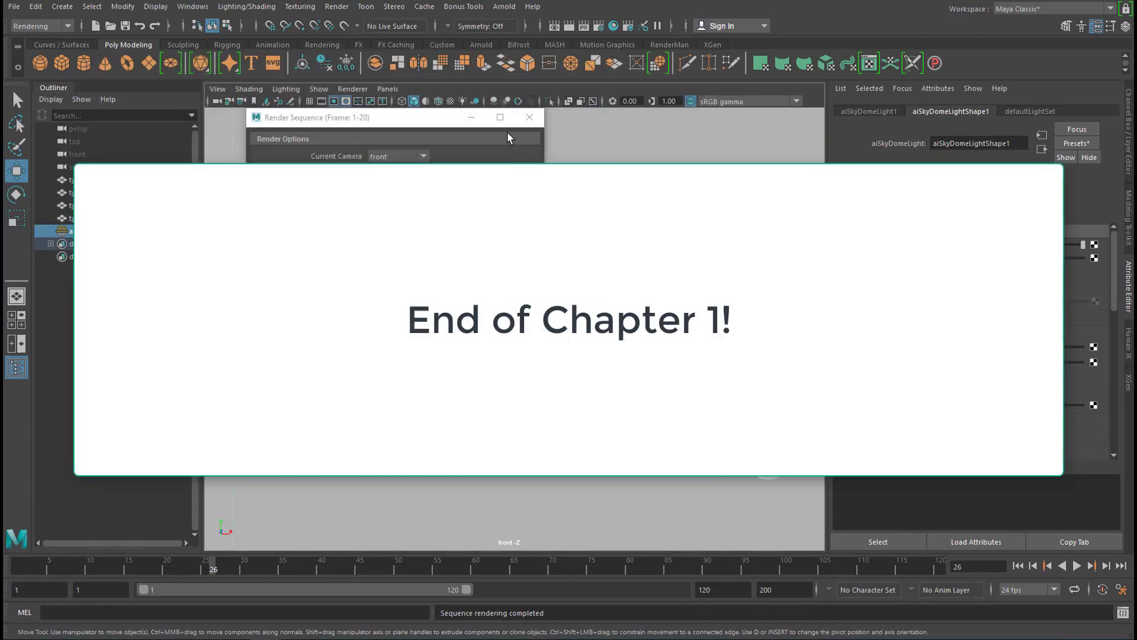
left_click(530, 117)
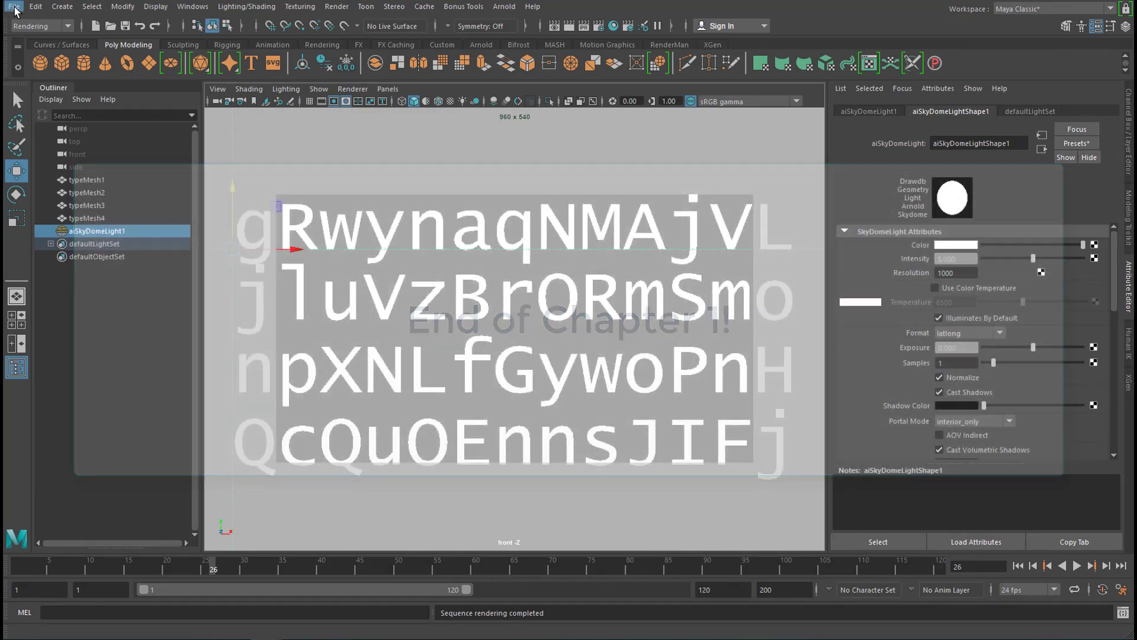
Step: Start a new scene without saving the current text scene
left_click(13, 7)
left_click(37, 30)
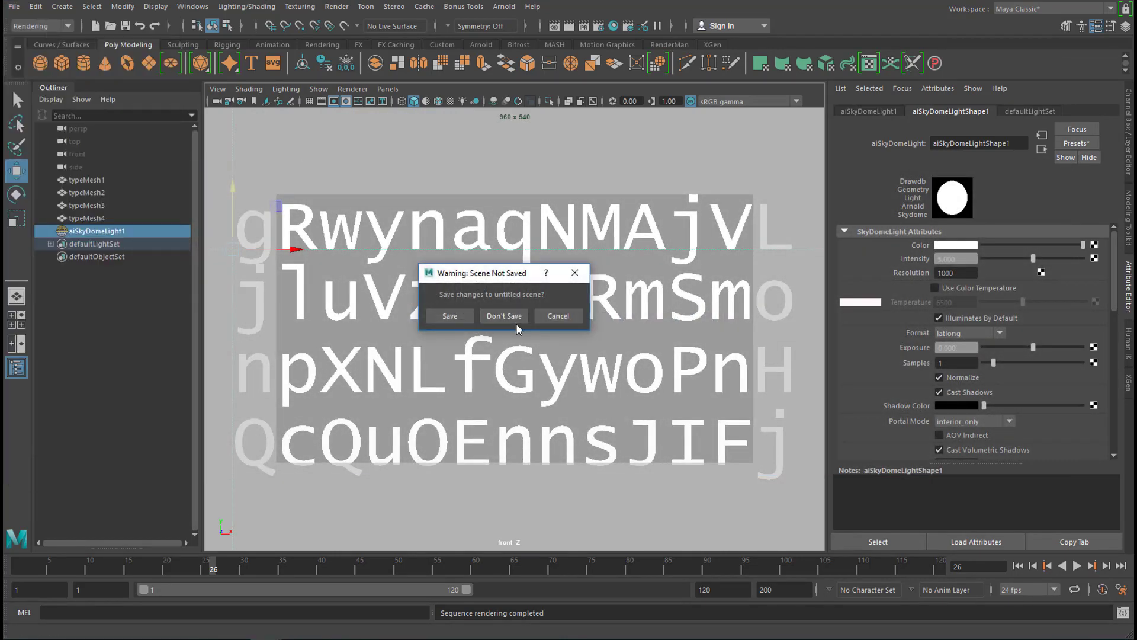
left_click(507, 318)
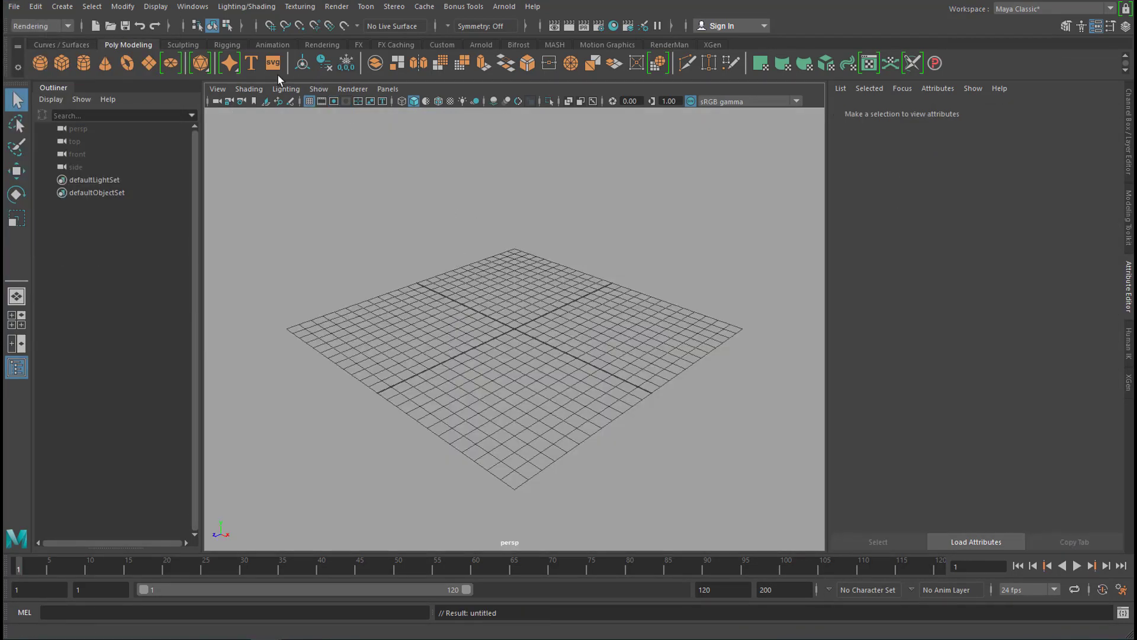
Step: Create a polygon sphere, frame it and set both its Subdivisions Axis and Subdivisions Height to 200
left_click(40, 64)
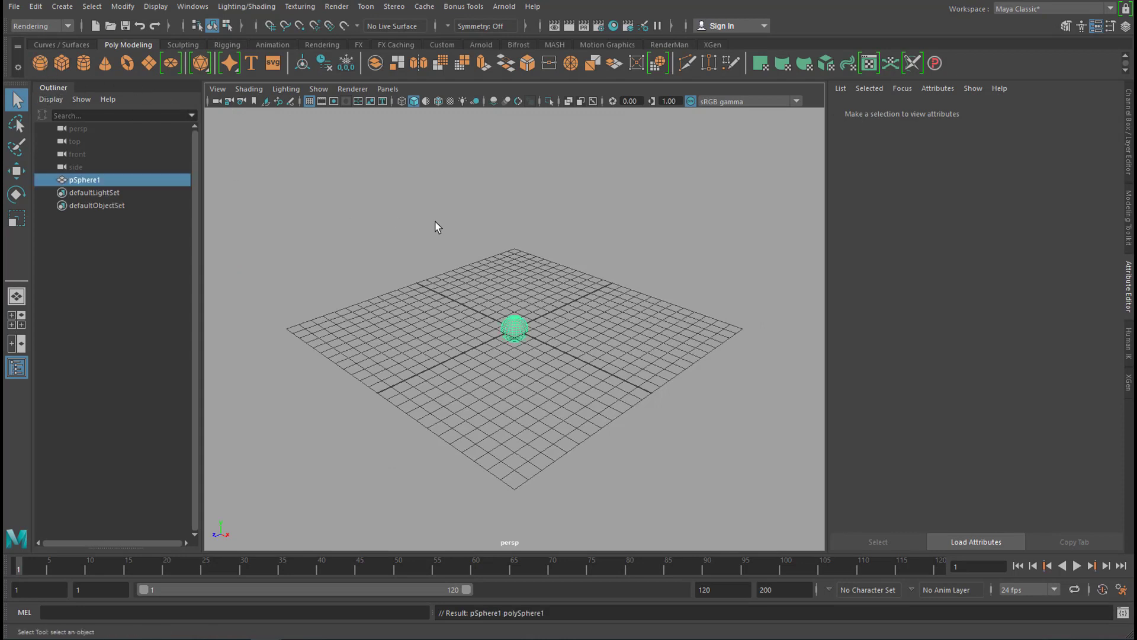
key("f")
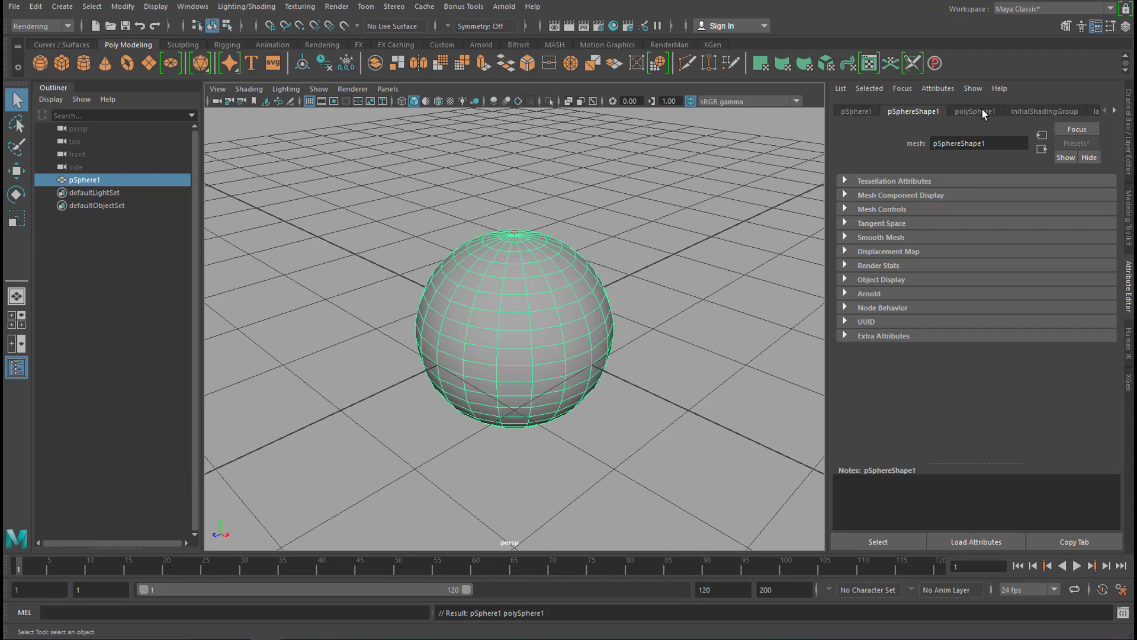
left_click(977, 112)
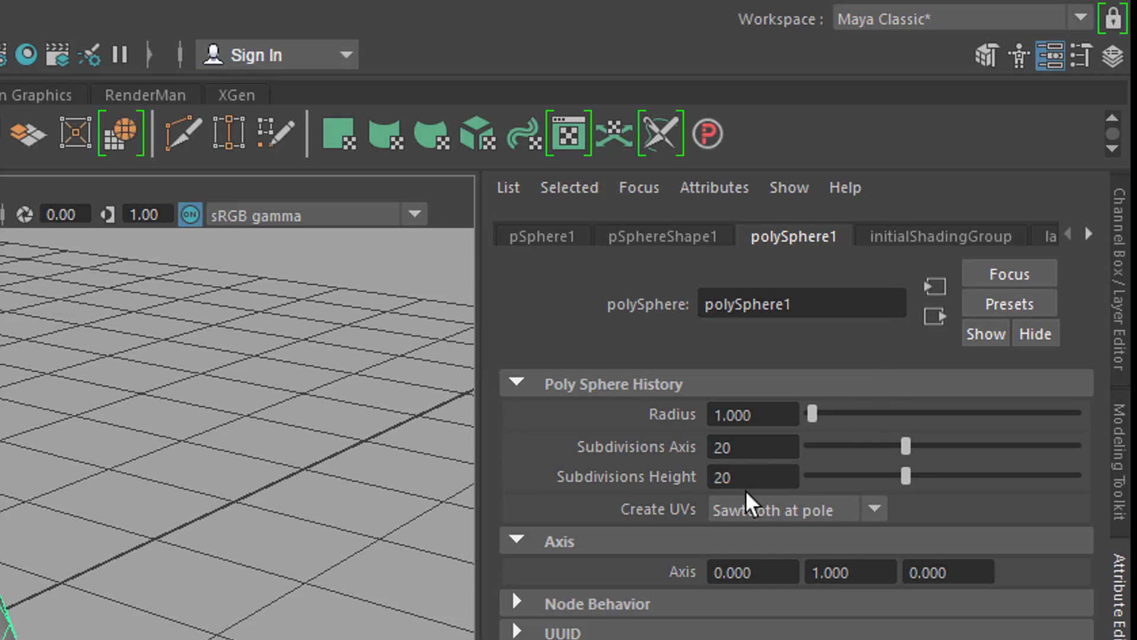
left_click(754, 449)
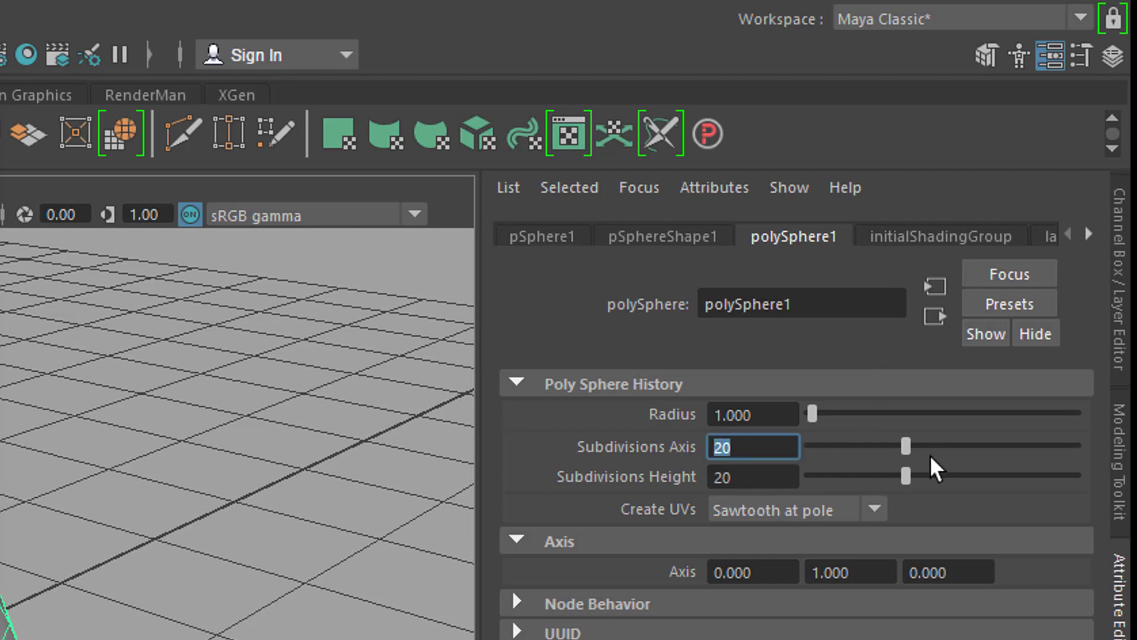
type("200")
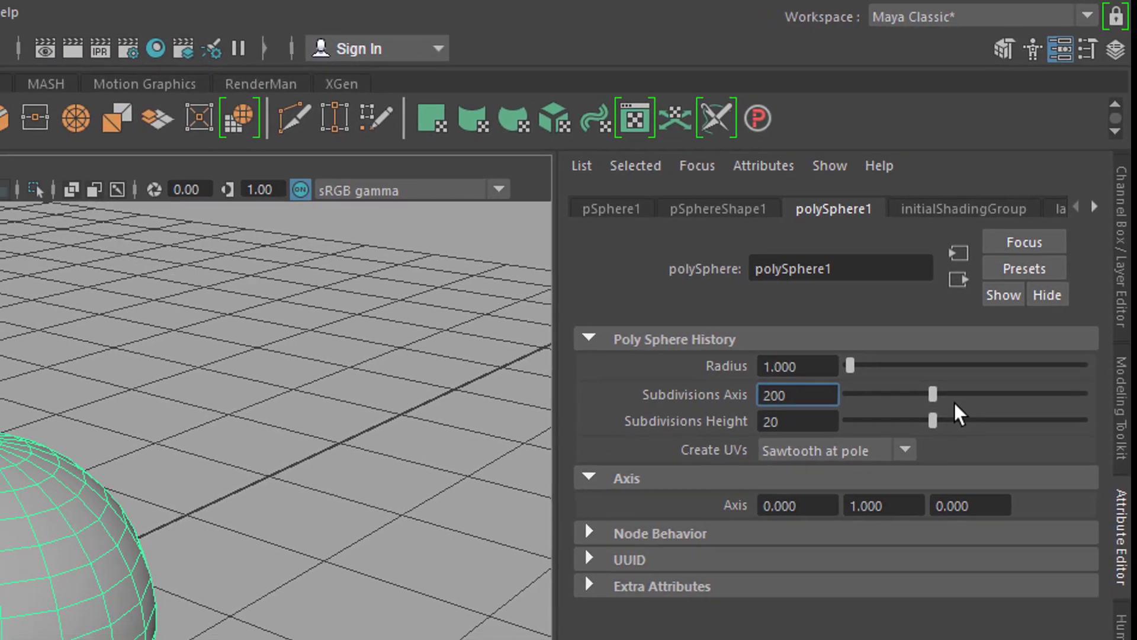
key("Tab")
type("2000")
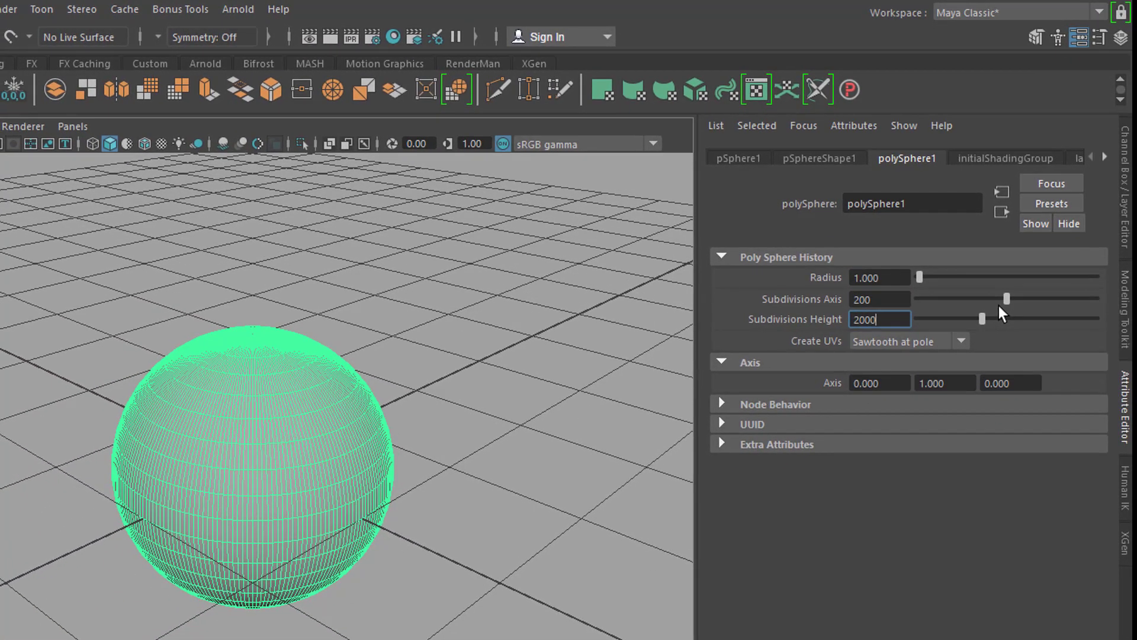
key("BackSpace")
key("Return")
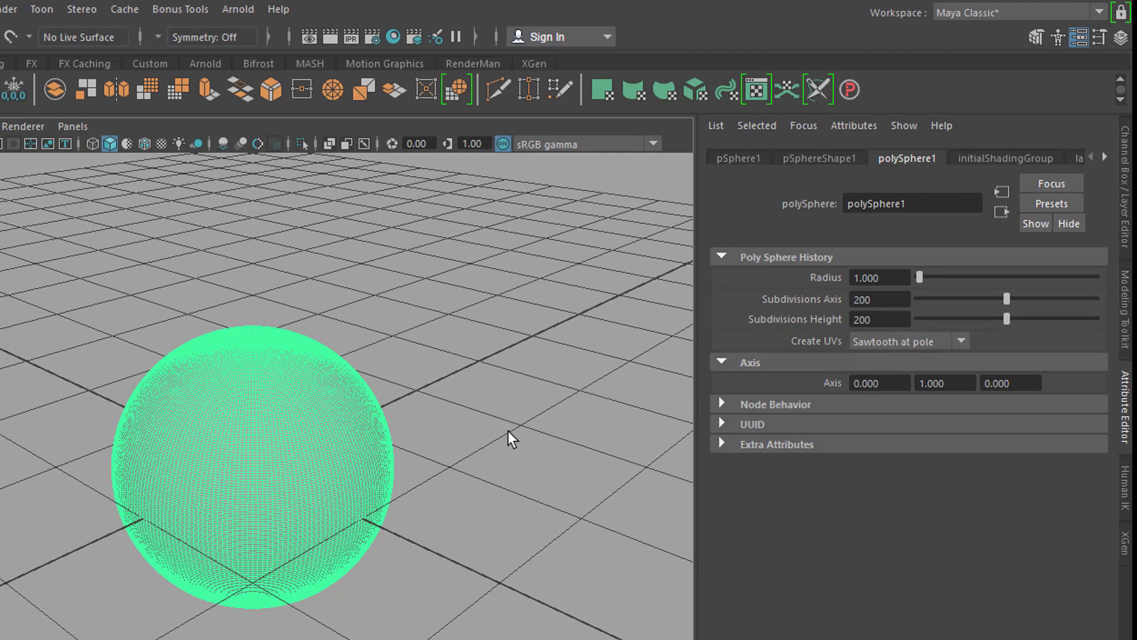
Step: Assign a new Arnold aiStandardSurface material to the sphere
left_click_drag(484, 477, 513, 497, "alt")
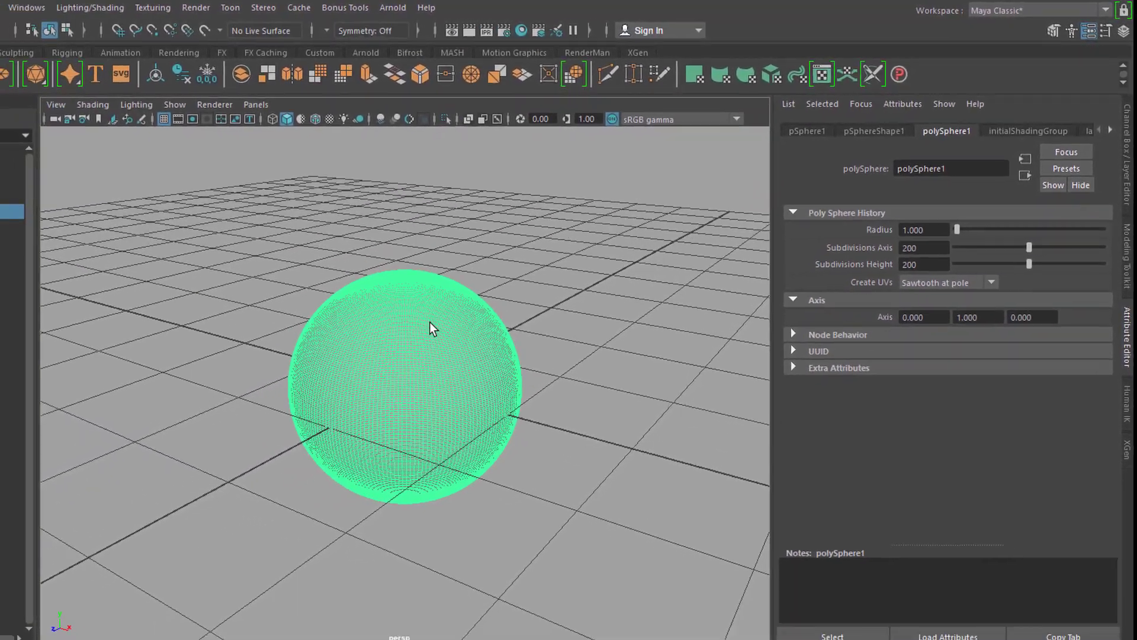
right_click(327, 362)
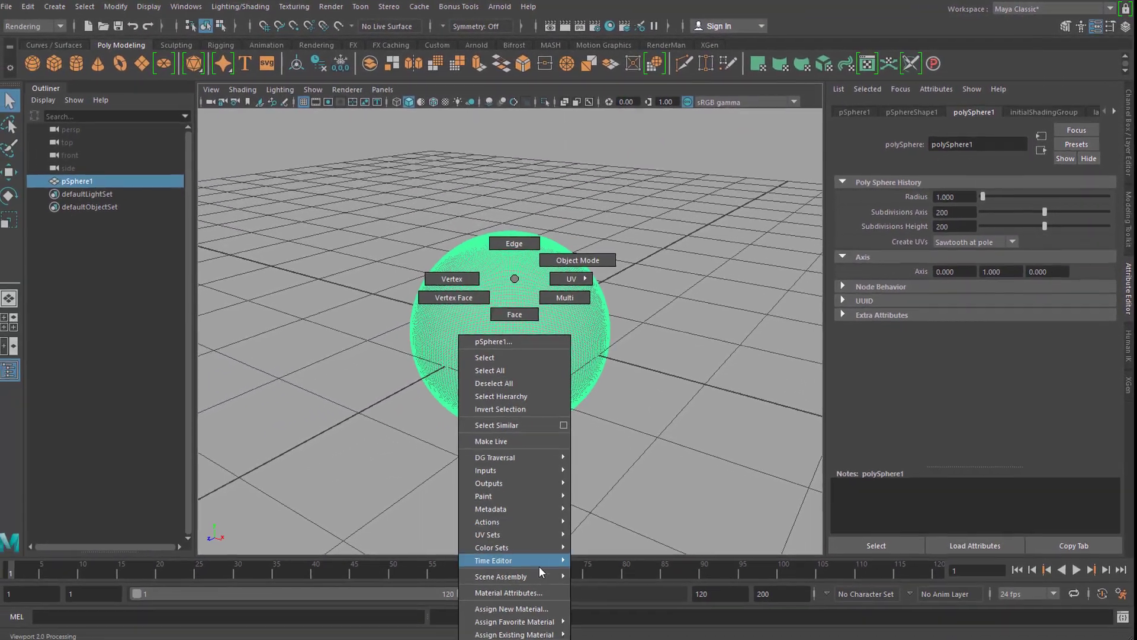
left_click(531, 601)
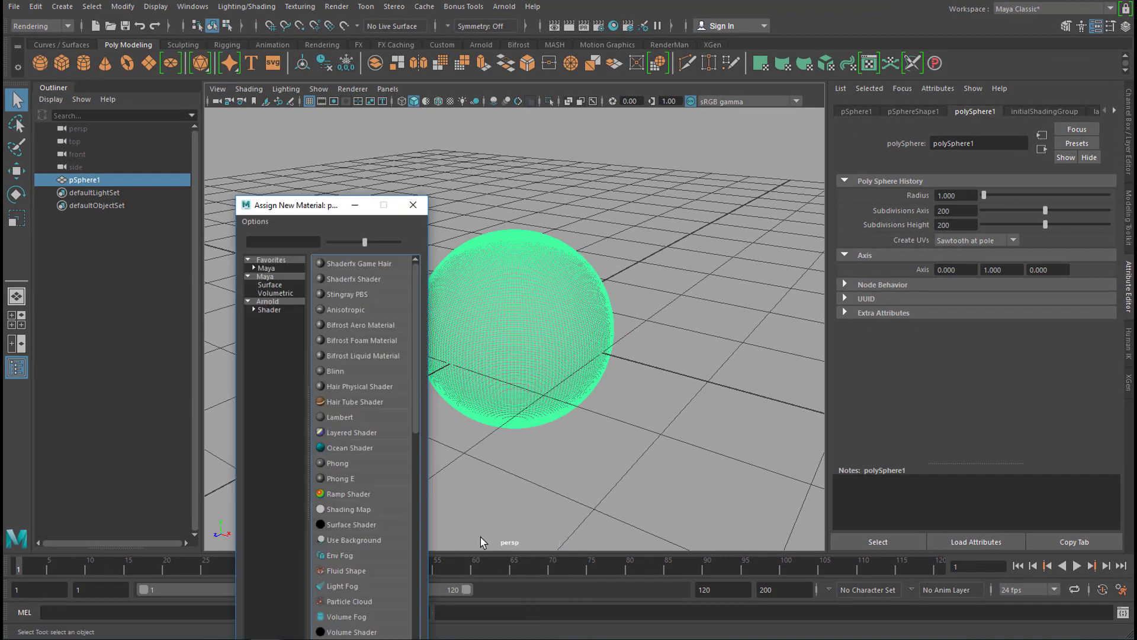
left_click(266, 300)
left_click(356, 417)
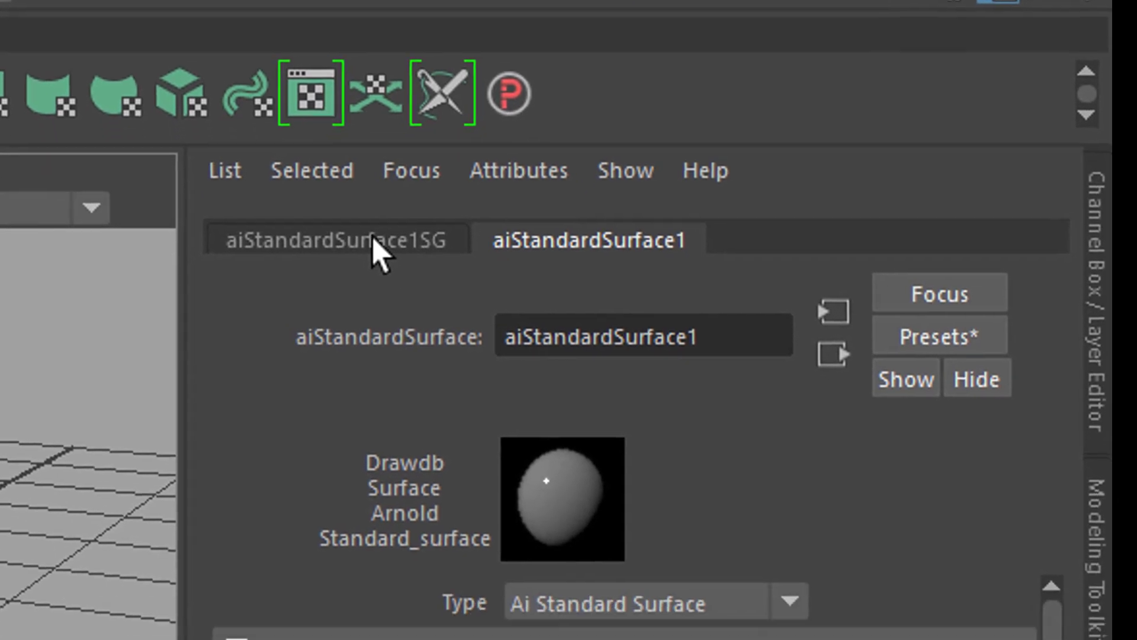
Step: Connect a File texture to the displacement material of the sphere's aiStandardSurface shading group
left_click(373, 241)
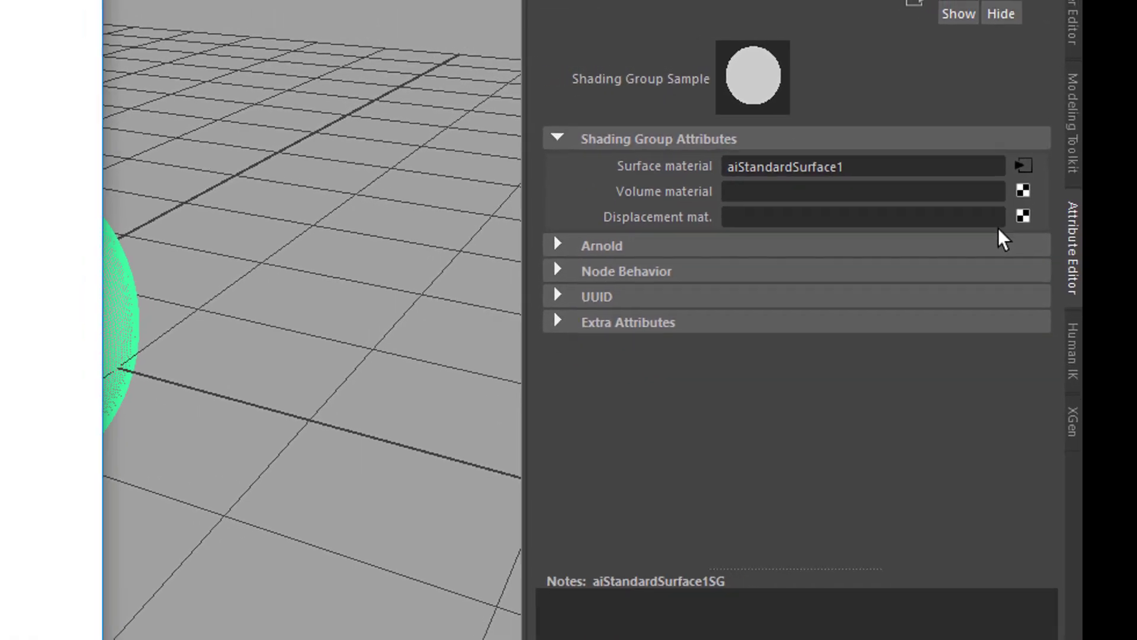
left_click(995, 244)
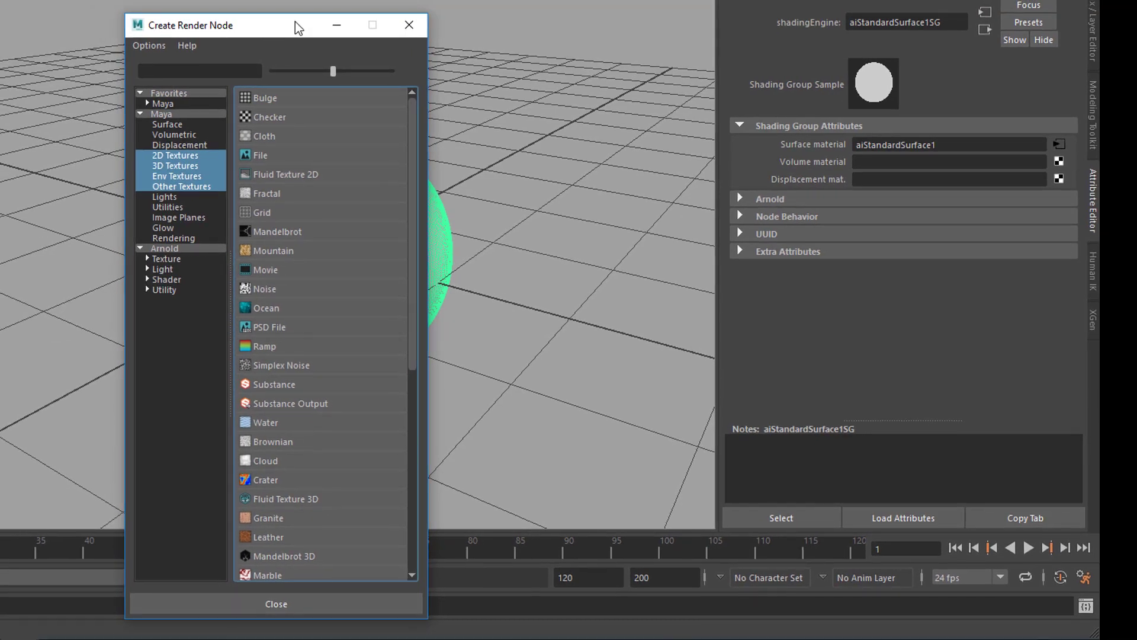
left_click_drag(295, 22, 450, 0)
left_click(415, 70)
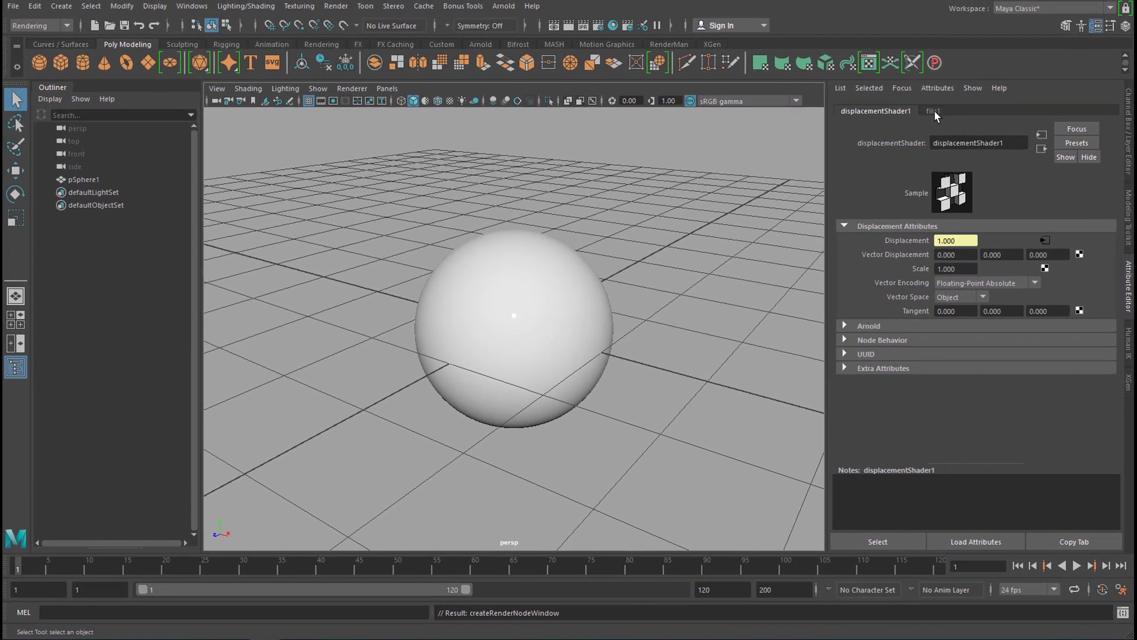
Step: Enable Use Image Sequence on the displacement file texture and load randomNumbersInFourRows.0020.png from the project's images folder
left_click(931, 106)
left_click_drag(1115, 320, 1109, 225)
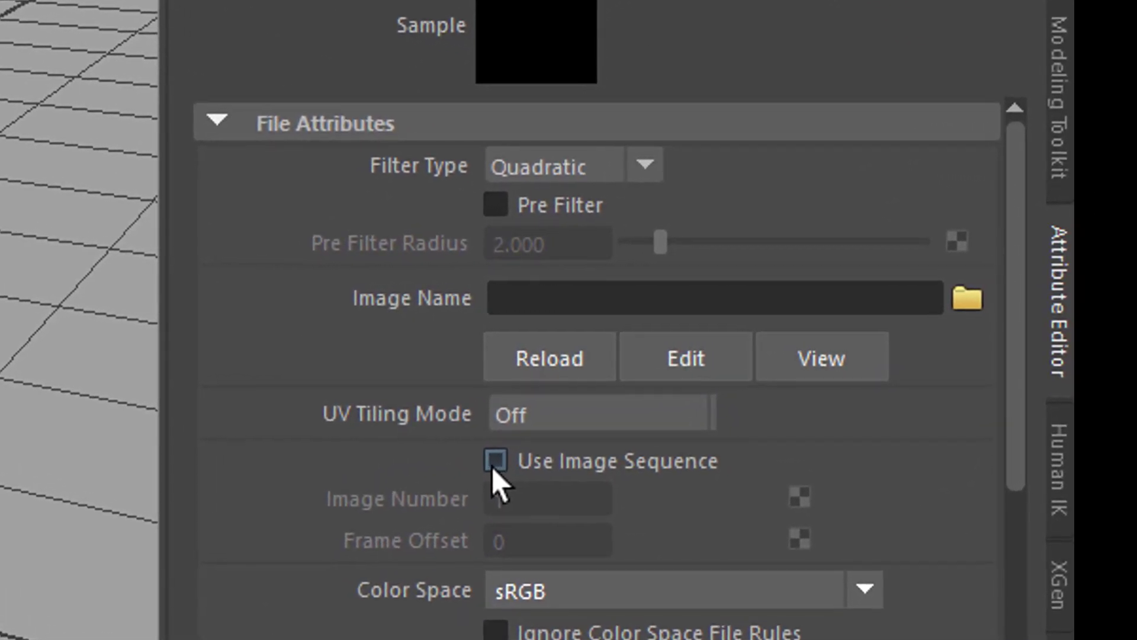
left_click(494, 465)
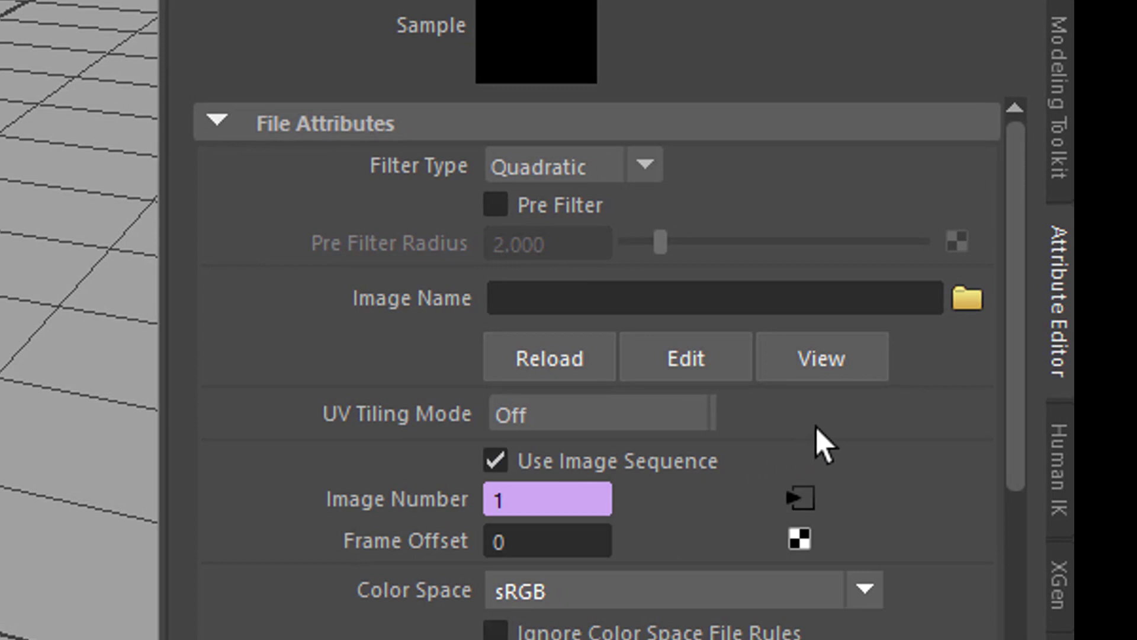
left_click(967, 298)
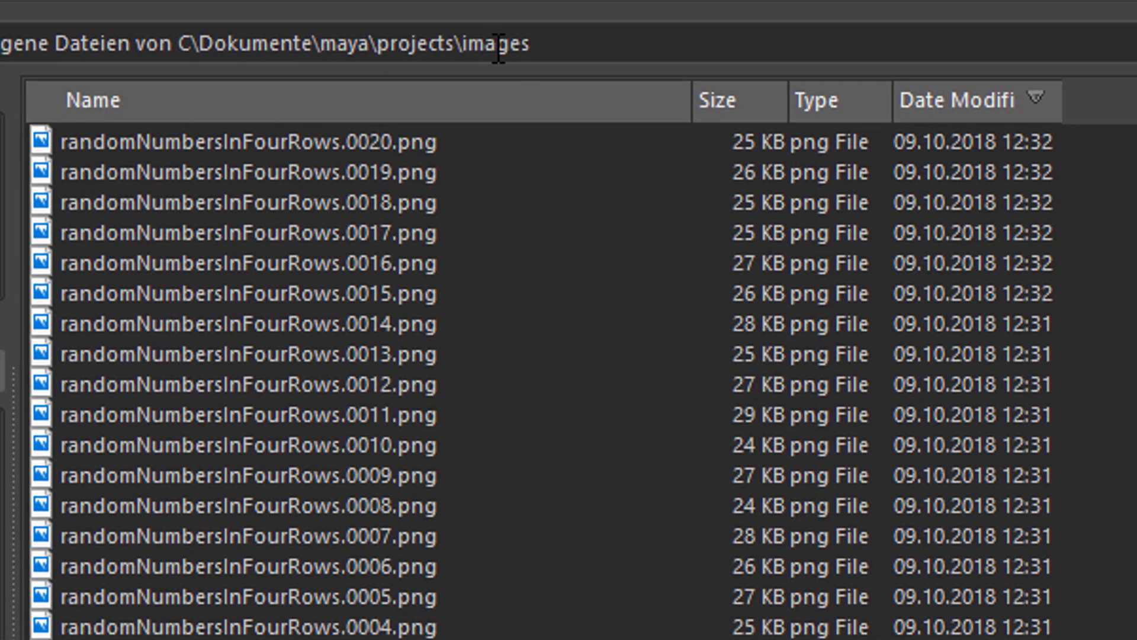
left_click(37, 148)
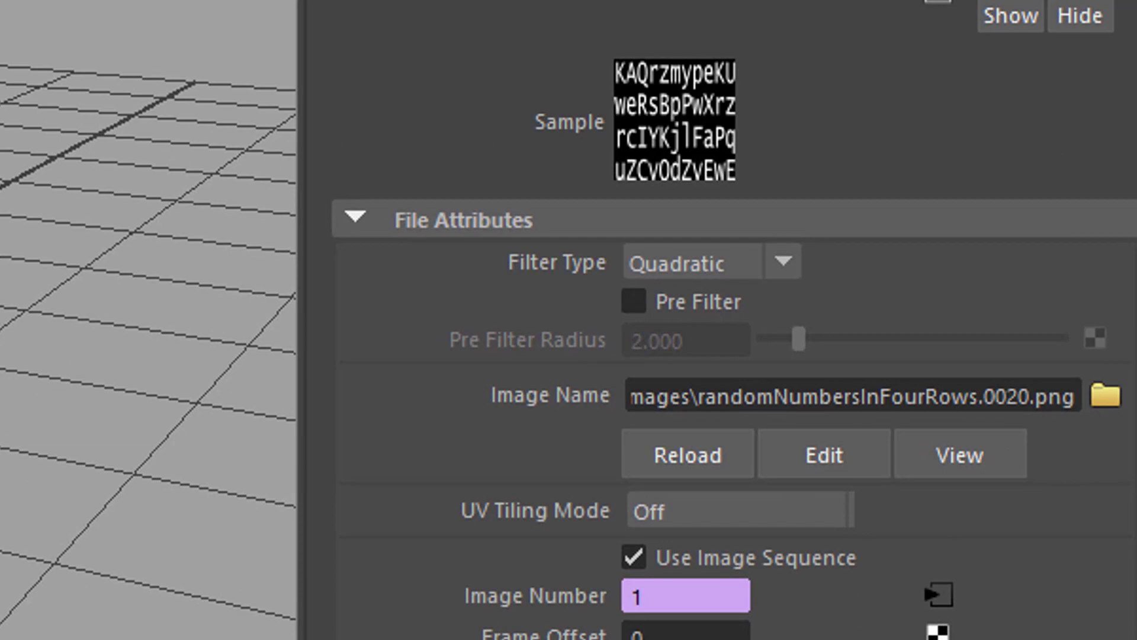
Step: Advance the animation frame by frame to frame 5 to check the file texture's image sequence
left_click(1106, 567)
left_click(1105, 566)
left_click(1105, 566)
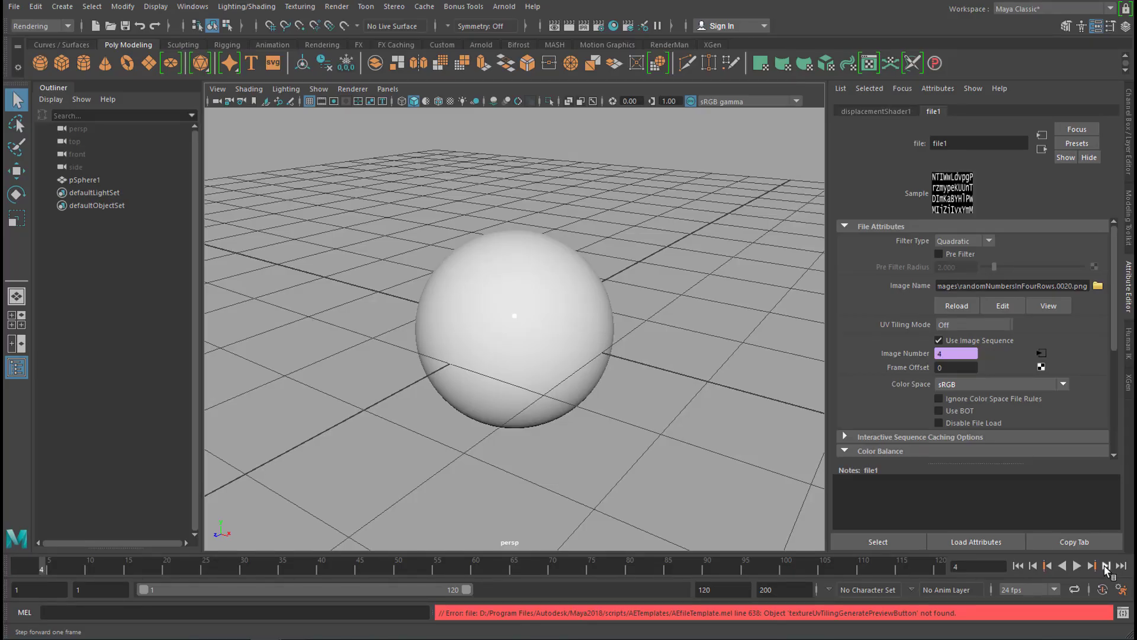
left_click(1105, 566)
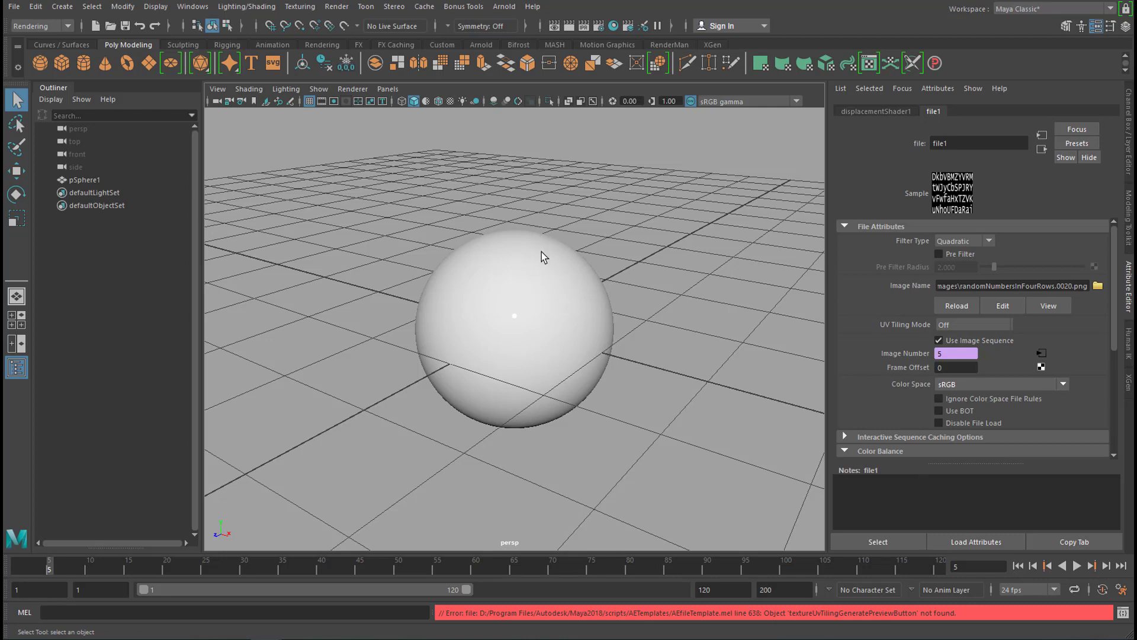
Step: Add an Arnold skydome light to the scene
left_click(503, 7)
mouse_move(534, 70)
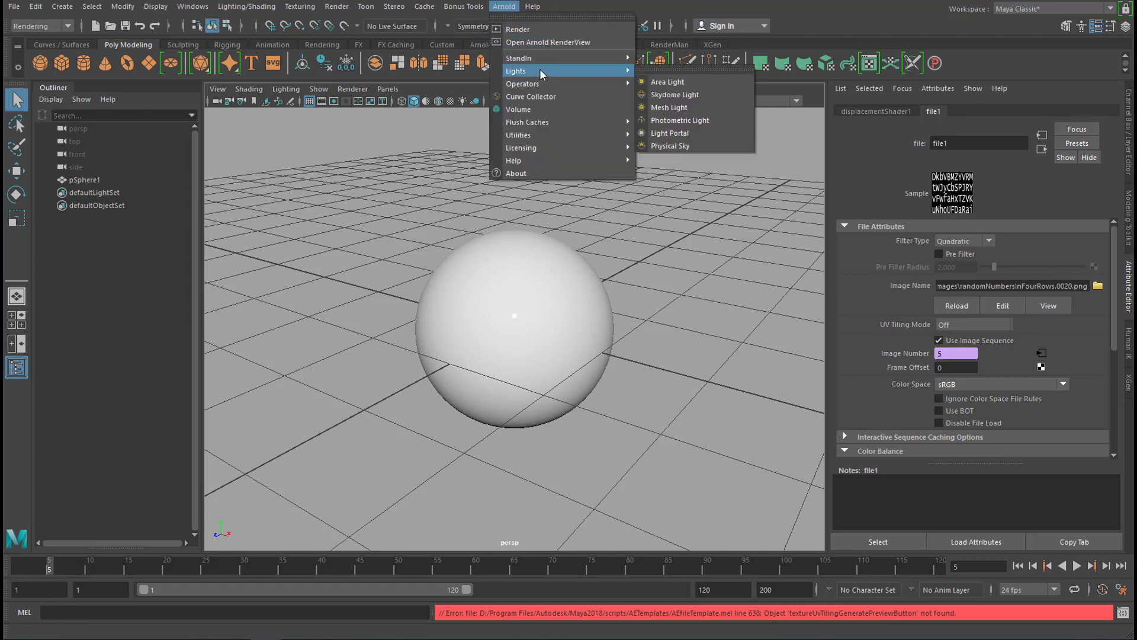
left_click(705, 82)
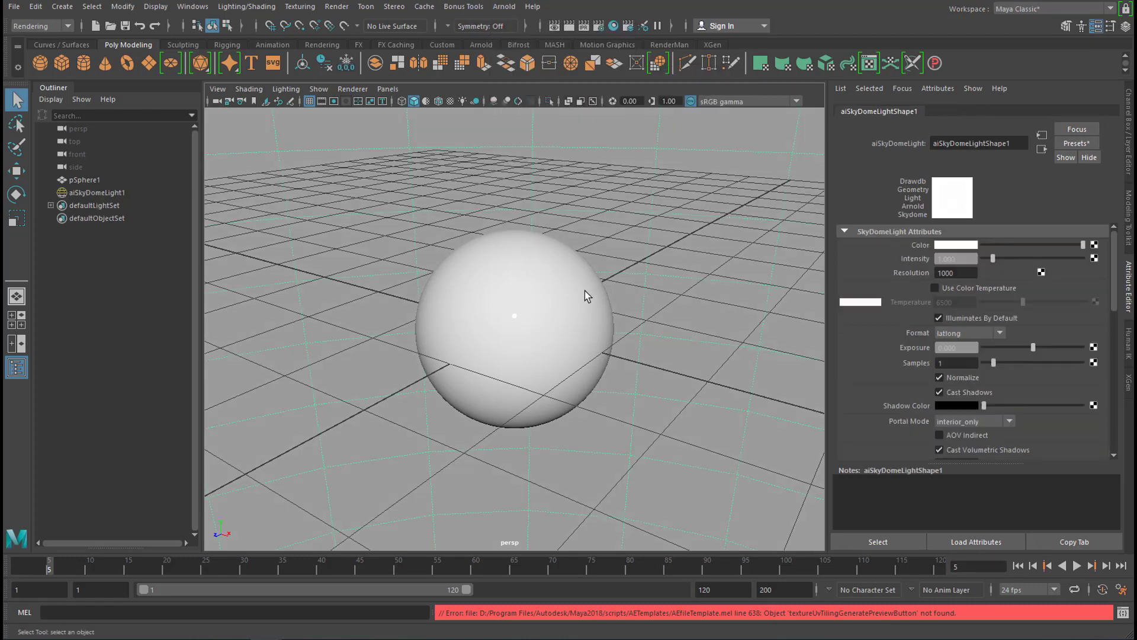
Step: Render the displaced sphere in the Arnold RenderView to check it, and close the render window
left_click(503, 9)
left_click(518, 28)
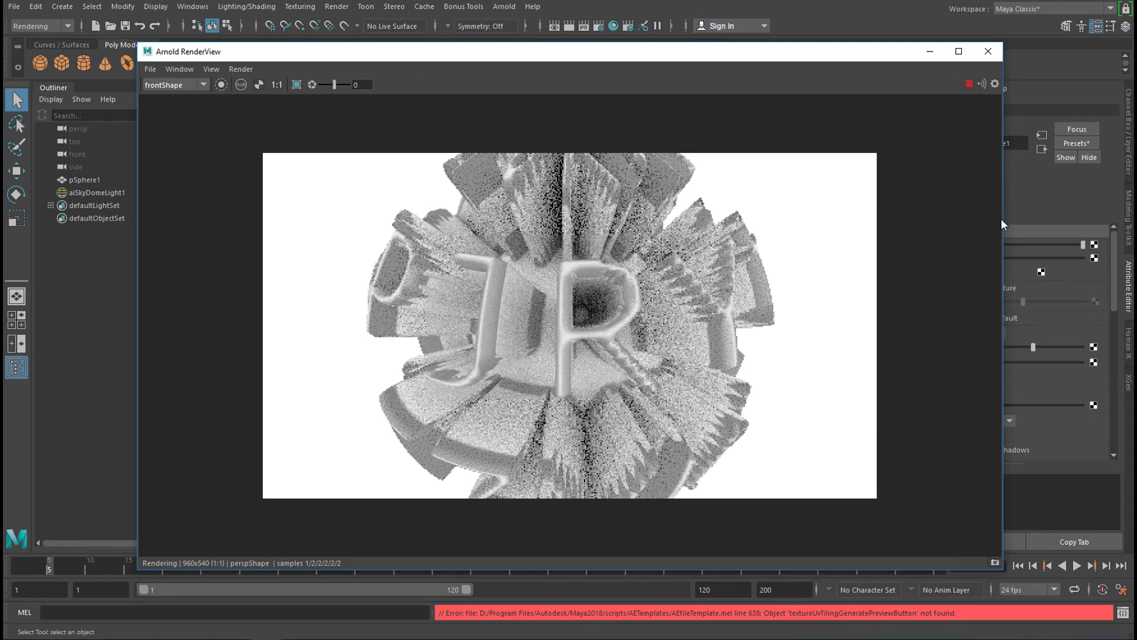
left_click(988, 52)
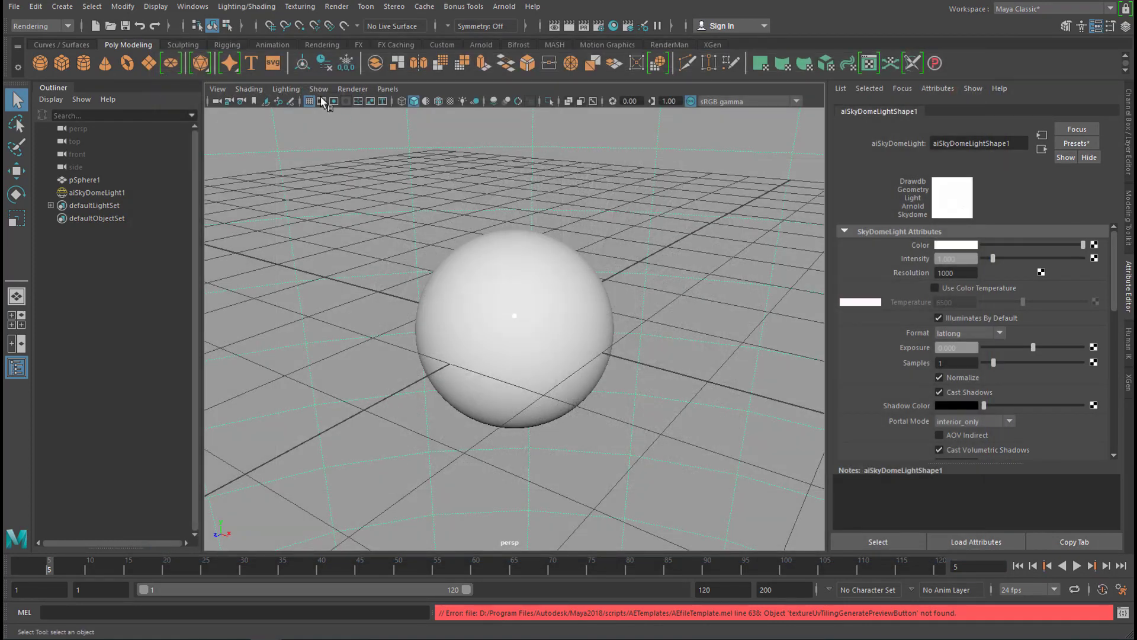
Step: Run a live Arnold render in the perspective viewport and advance the animation to frame 6
left_click(344, 87)
left_click(368, 121)
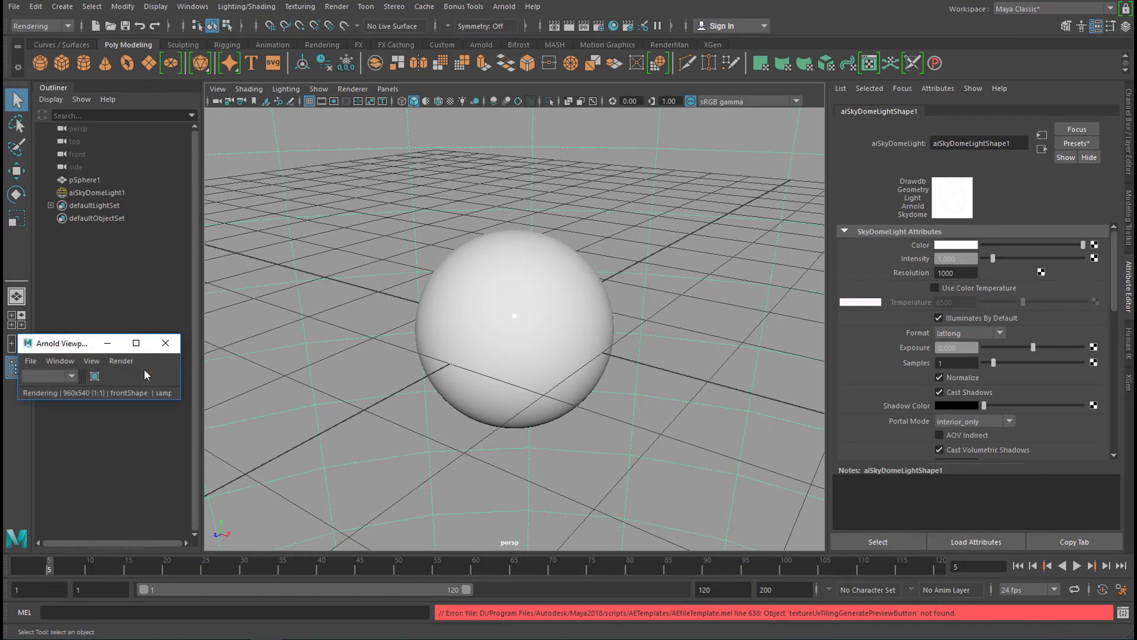
left_click(147, 376)
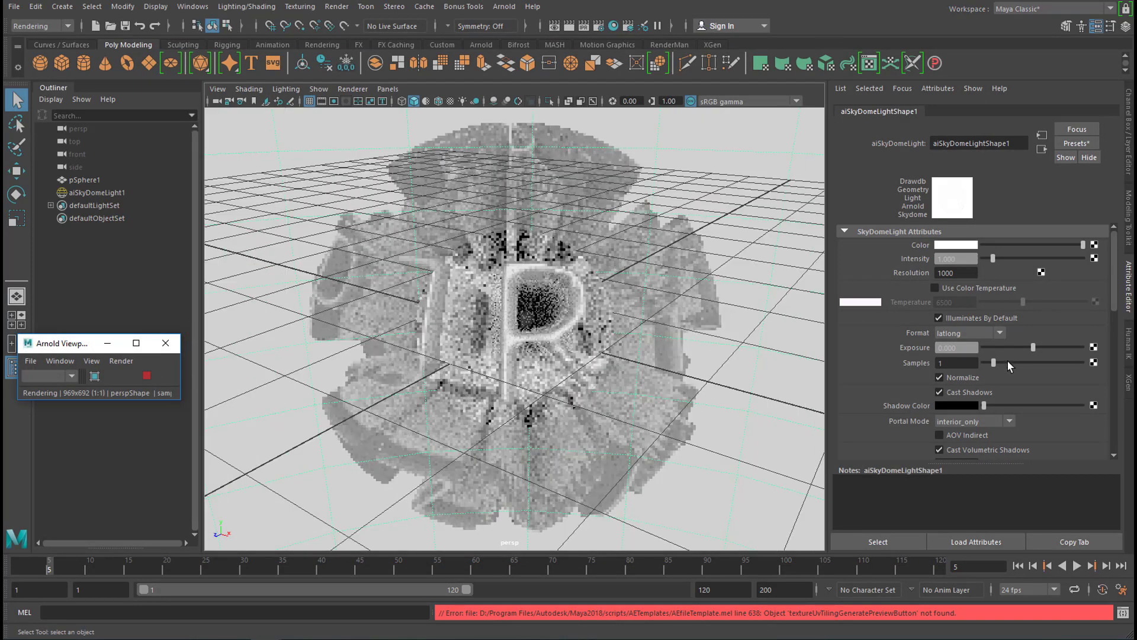
left_click(1107, 567)
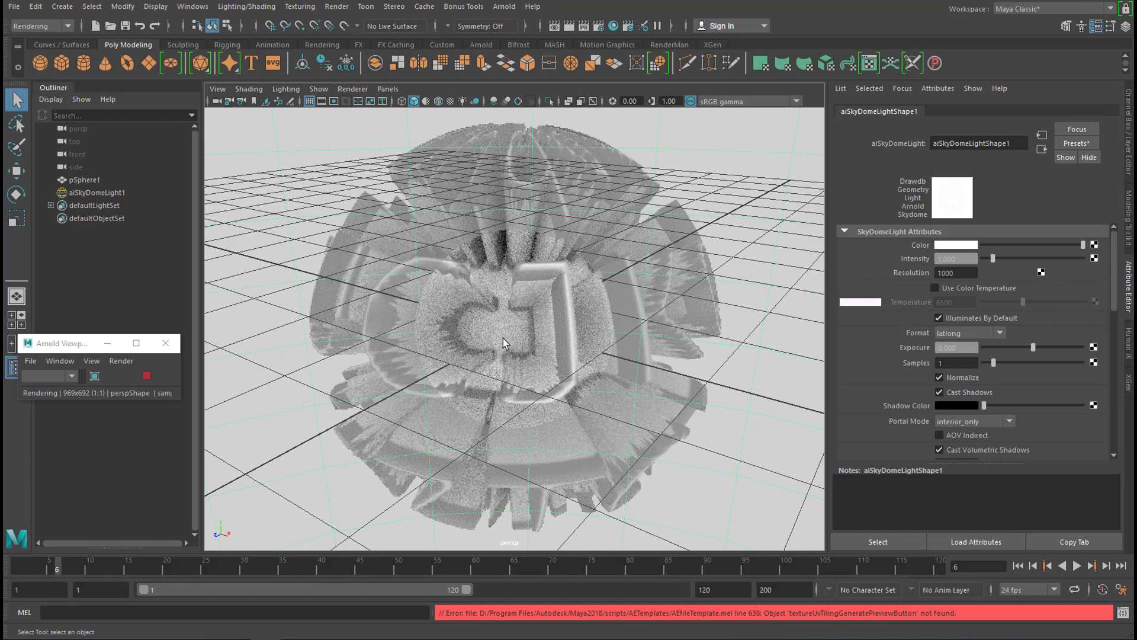
Step: Set the Alpha Gain of the file texture driving the sphere's displacement to 0.1
left_click(515, 347)
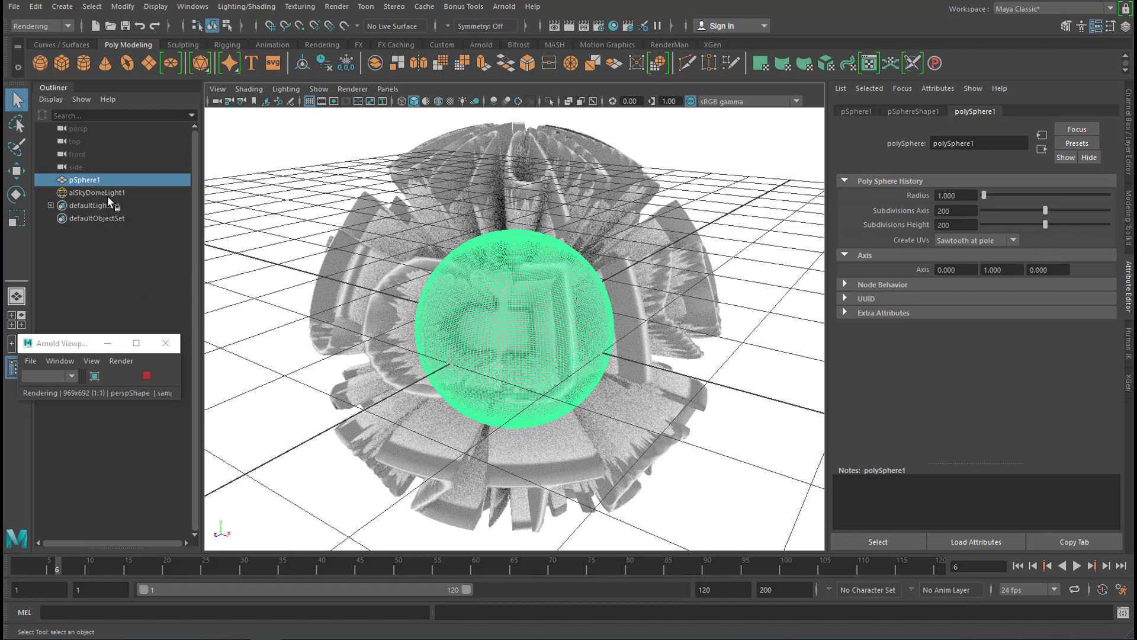
left_click(382, 170)
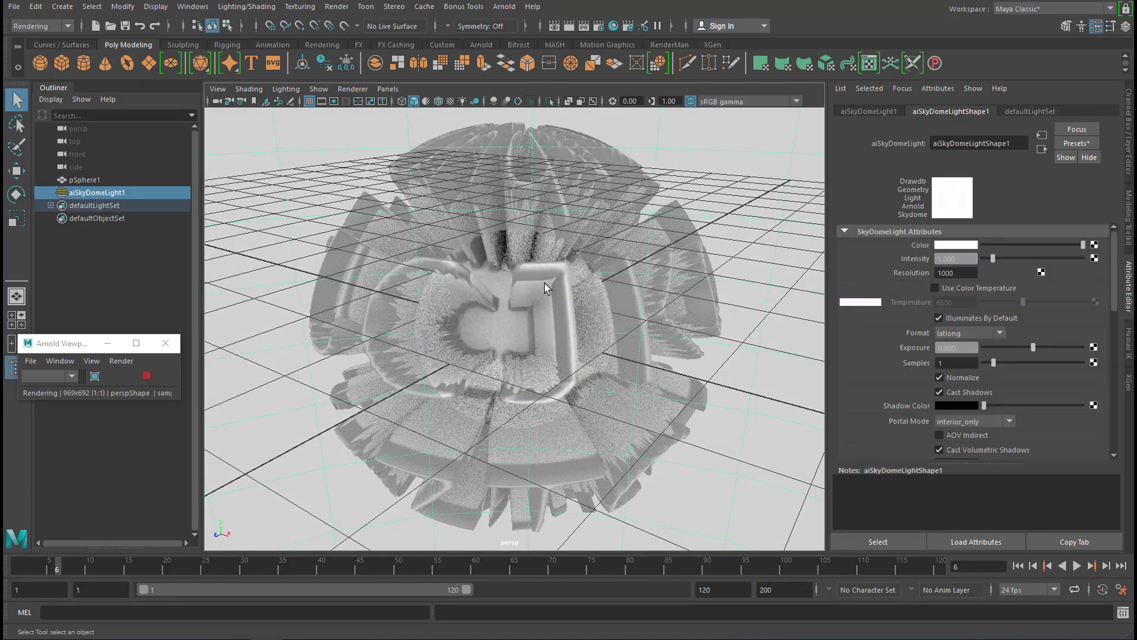
left_click(551, 303)
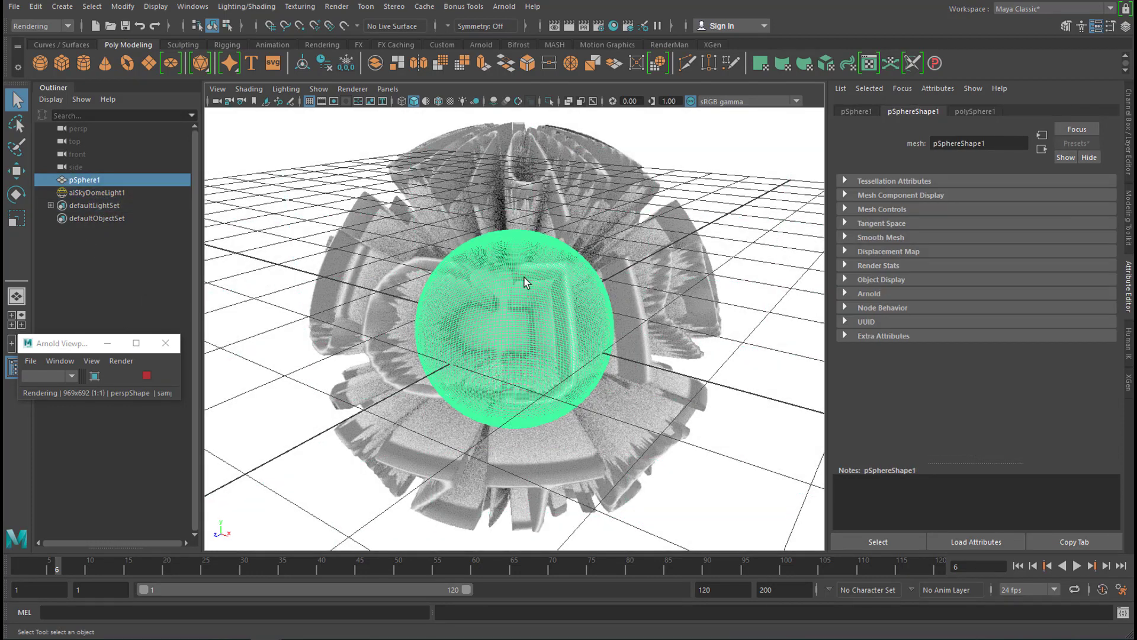
right_click_drag(537, 274, 534, 589)
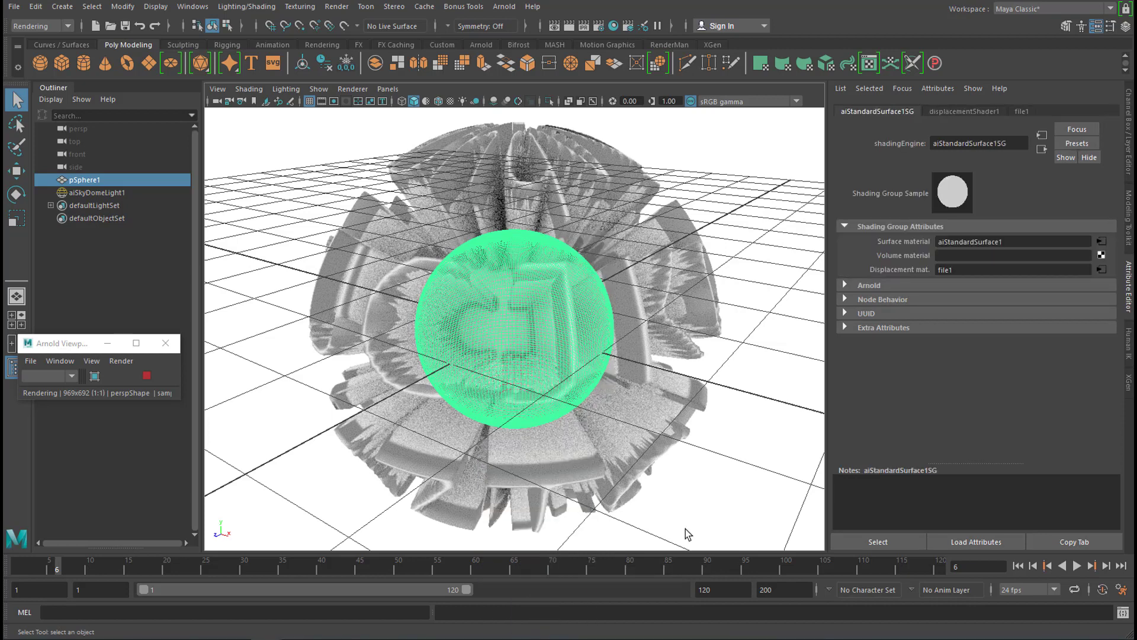
left_click(1101, 269)
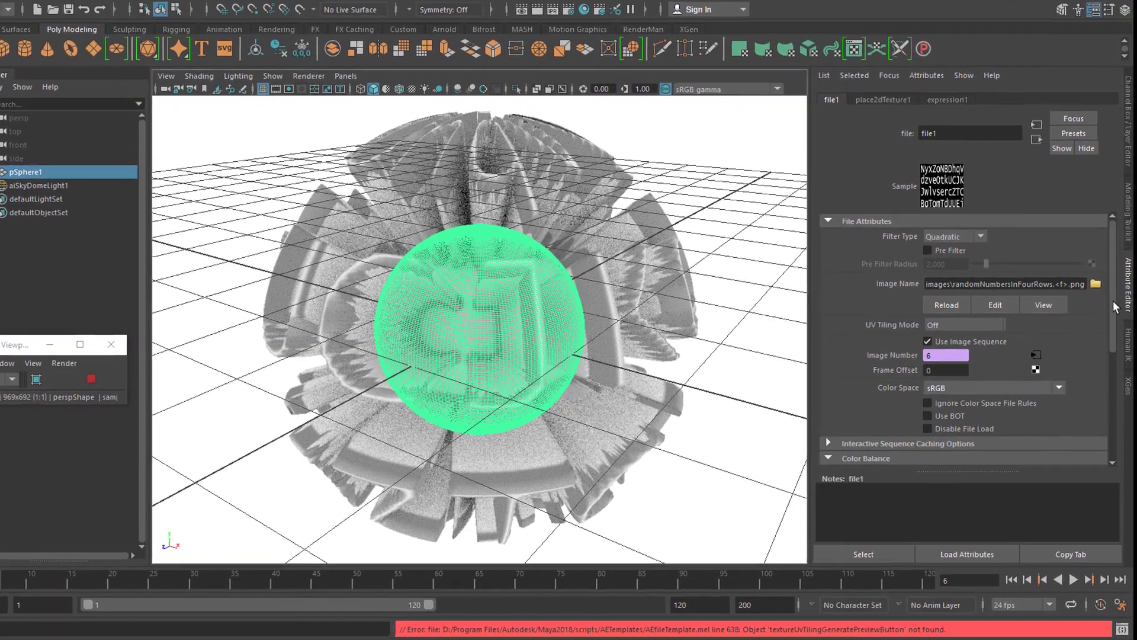
left_click_drag(1115, 302, 1107, 410)
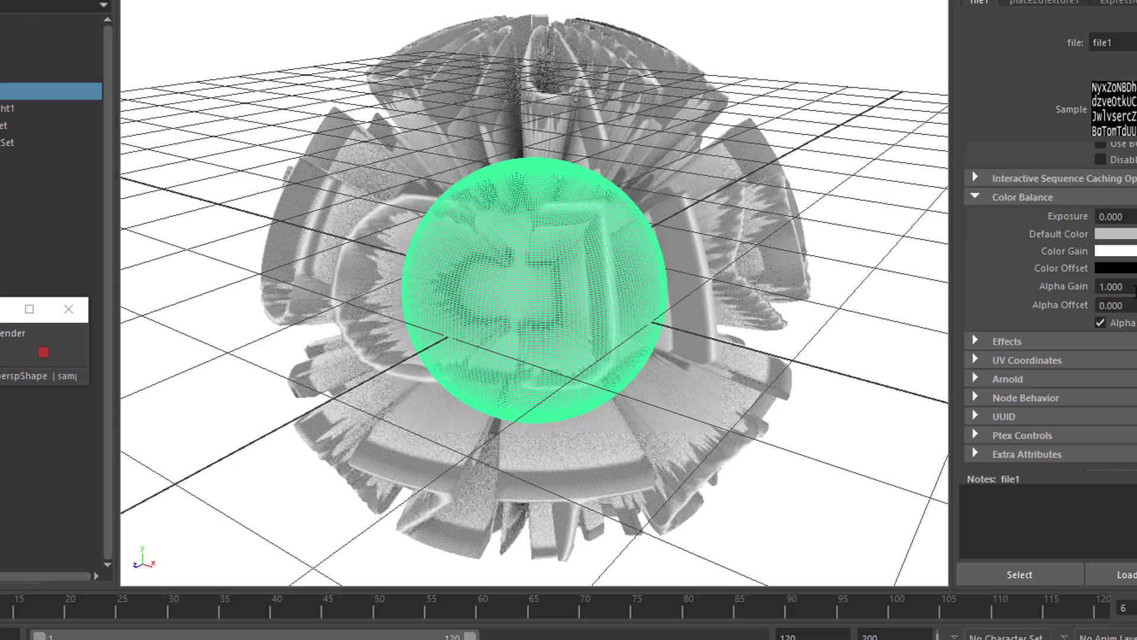
left_click(1135, 289)
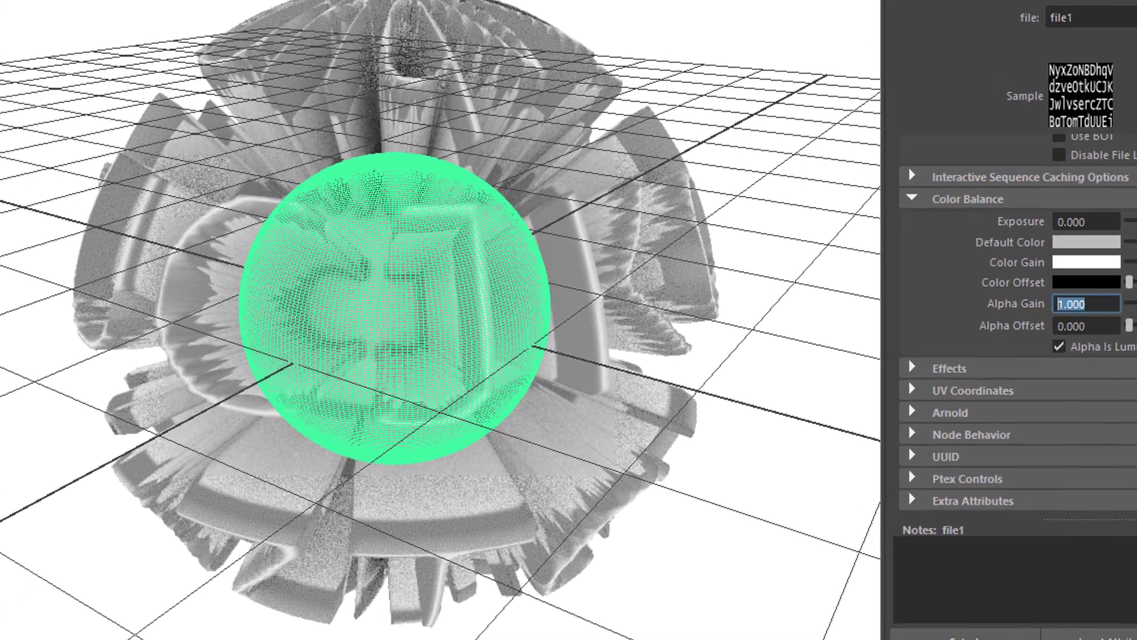
type("0.1")
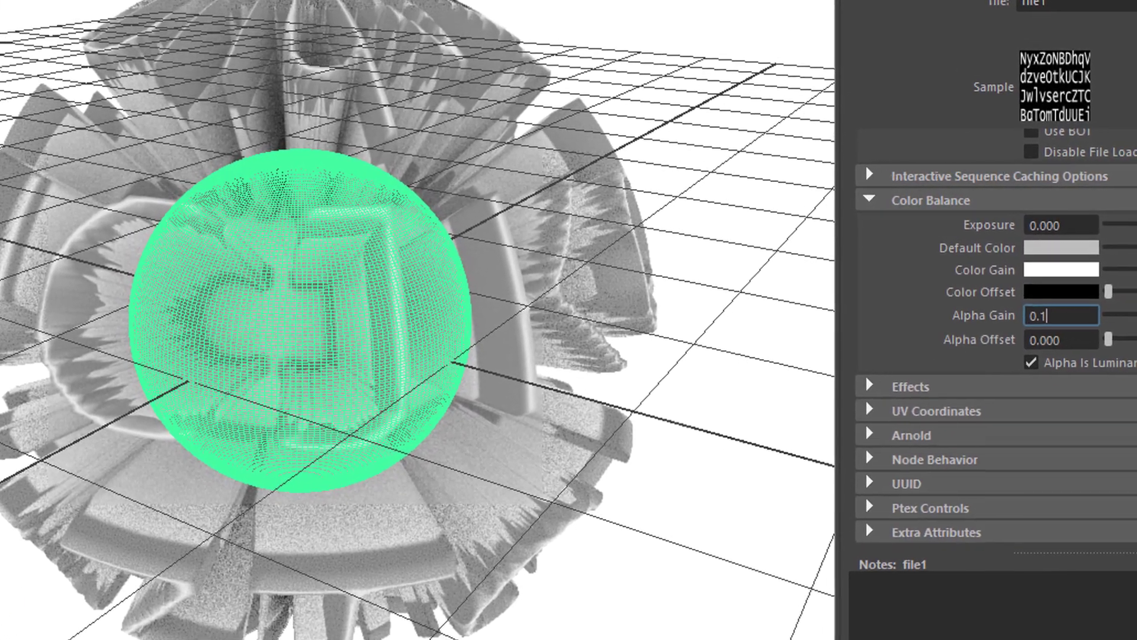
key("Return")
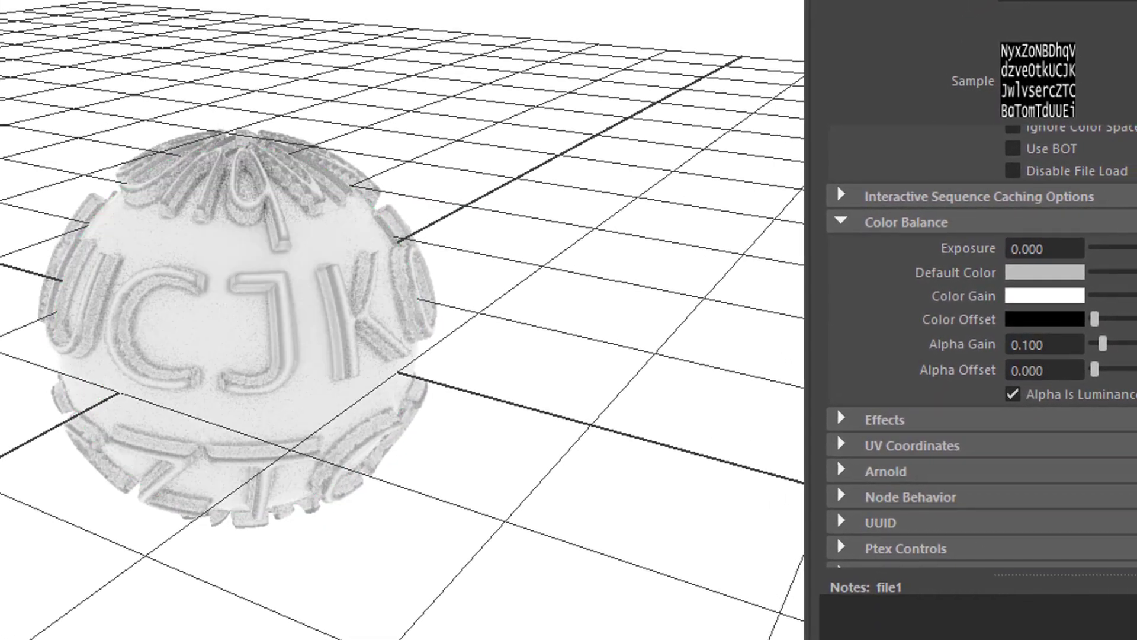
Step: Inspect the raised letters around the sphere and open the place2dTexture settings of its displacement file texture
left_click_drag(292, 388, 472, 508, "alt")
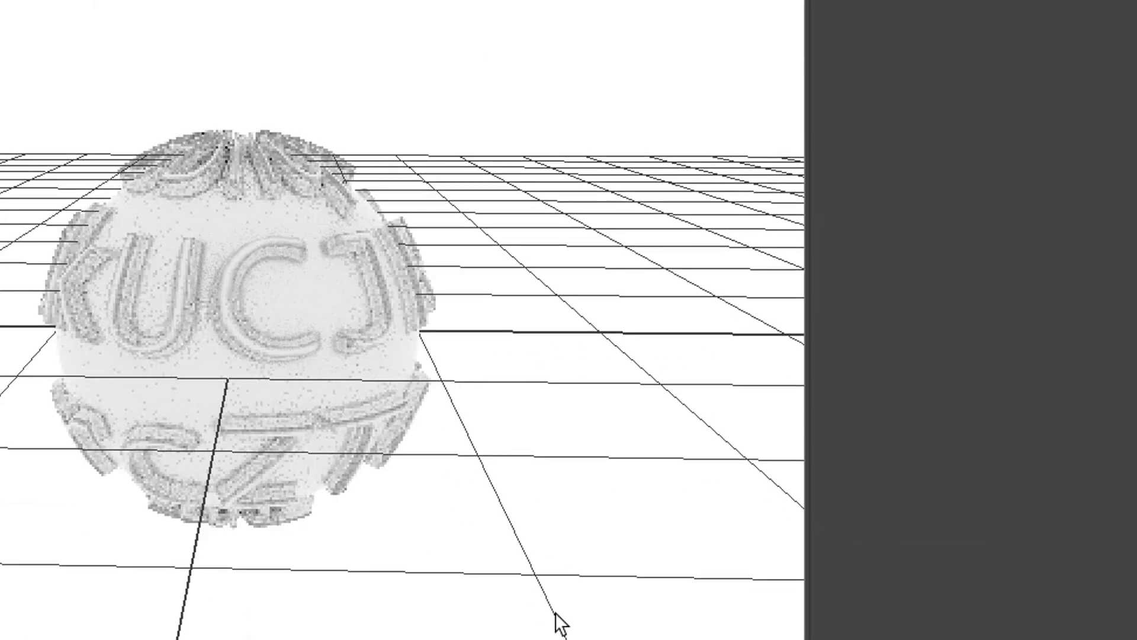
left_click_drag(380, 536, 544, 564, "alt")
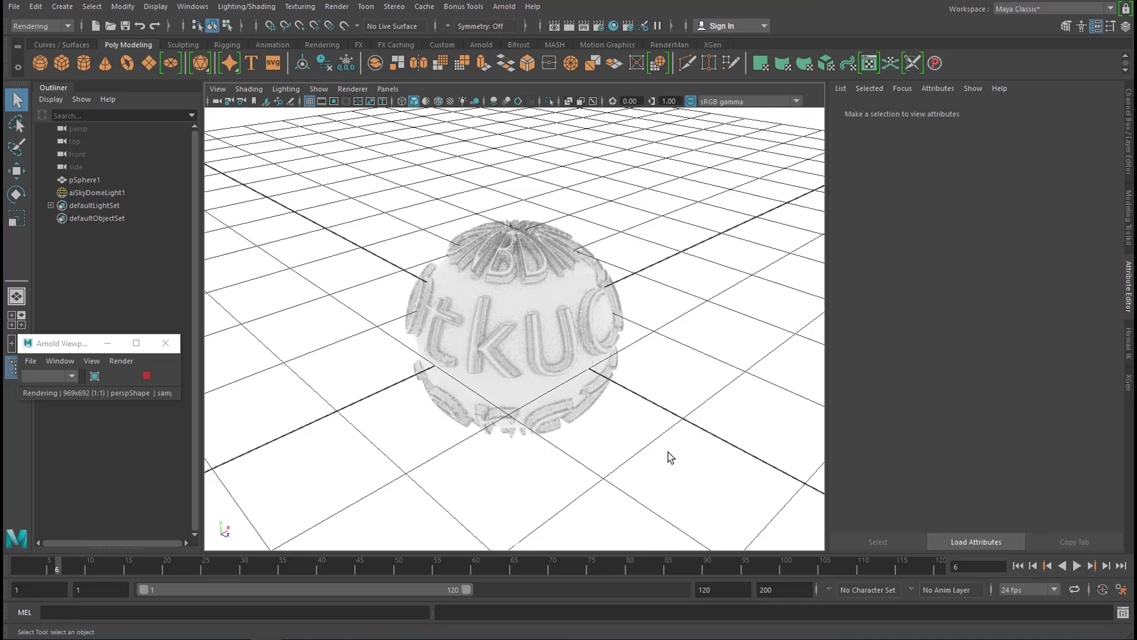
left_click_drag(690, 450, 656, 447, "alt")
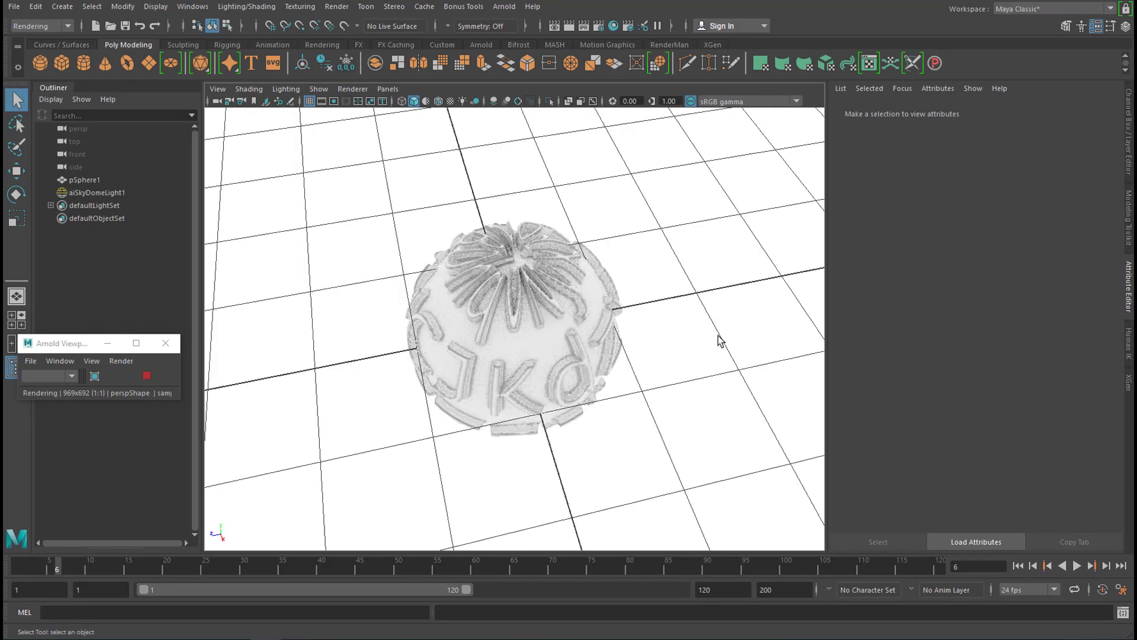
left_click_drag(696, 477, 728, 465, "alt")
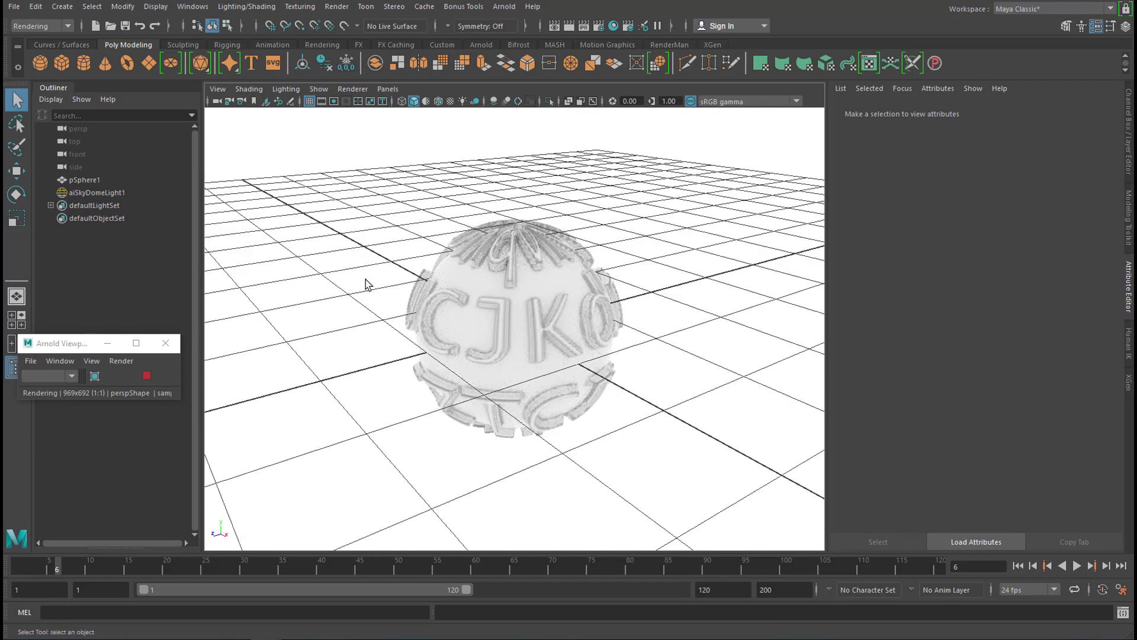
left_click(511, 277)
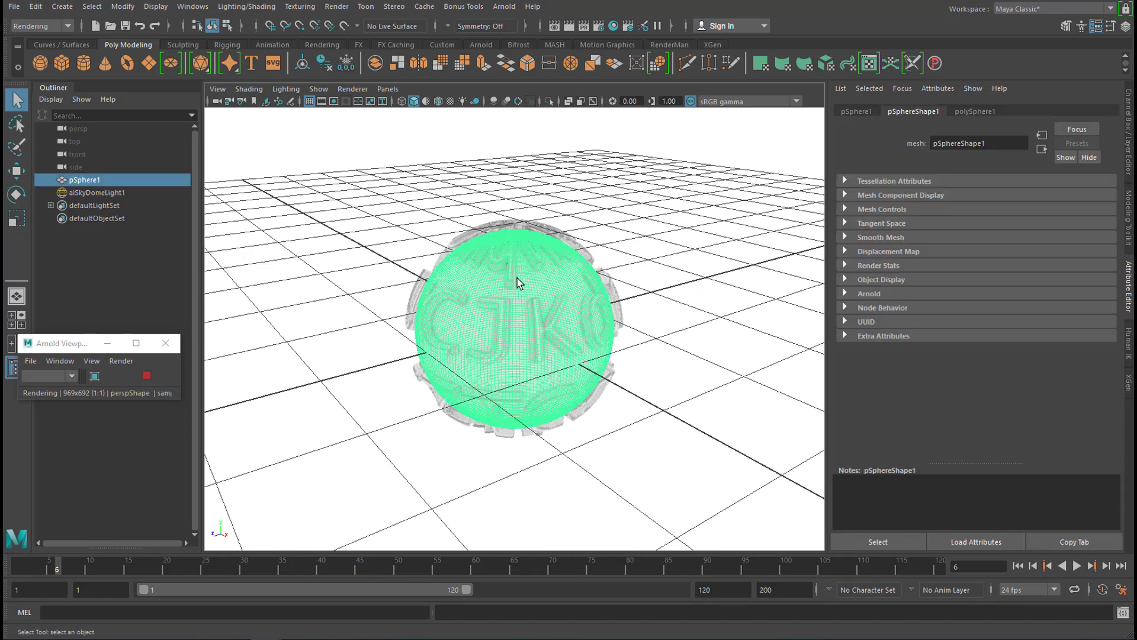
right_click(544, 284)
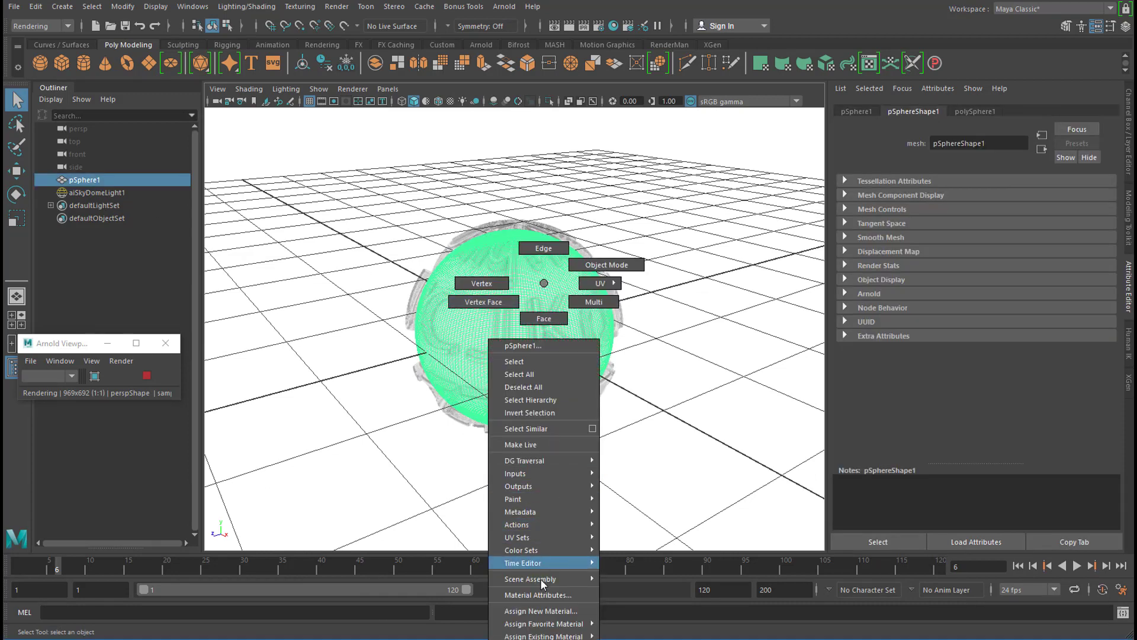
left_click(545, 594)
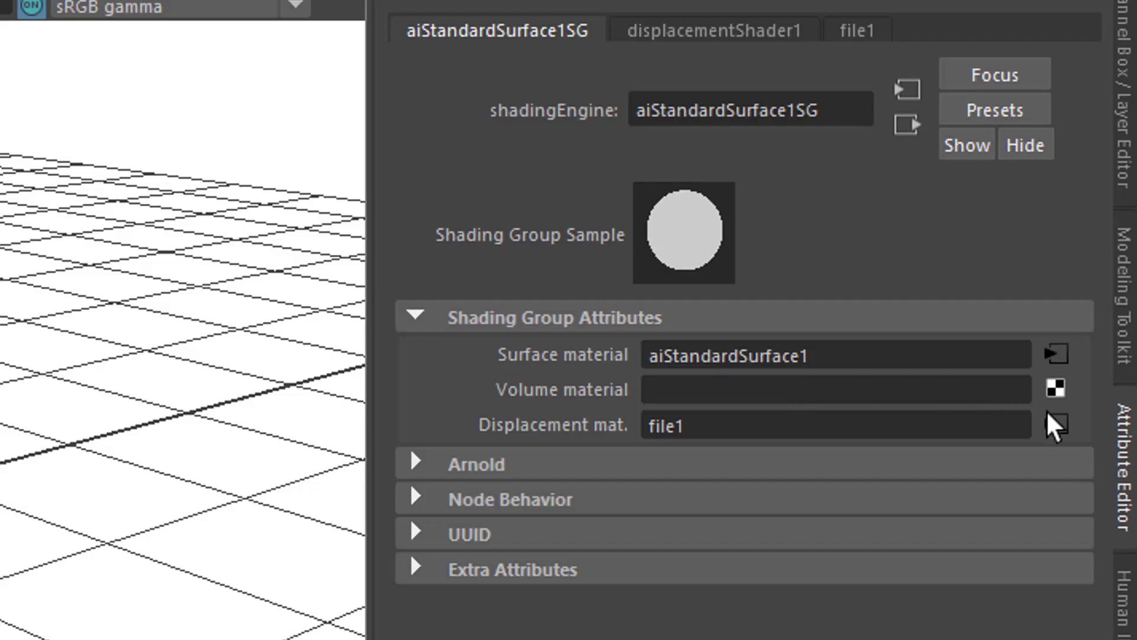
left_click(1054, 426)
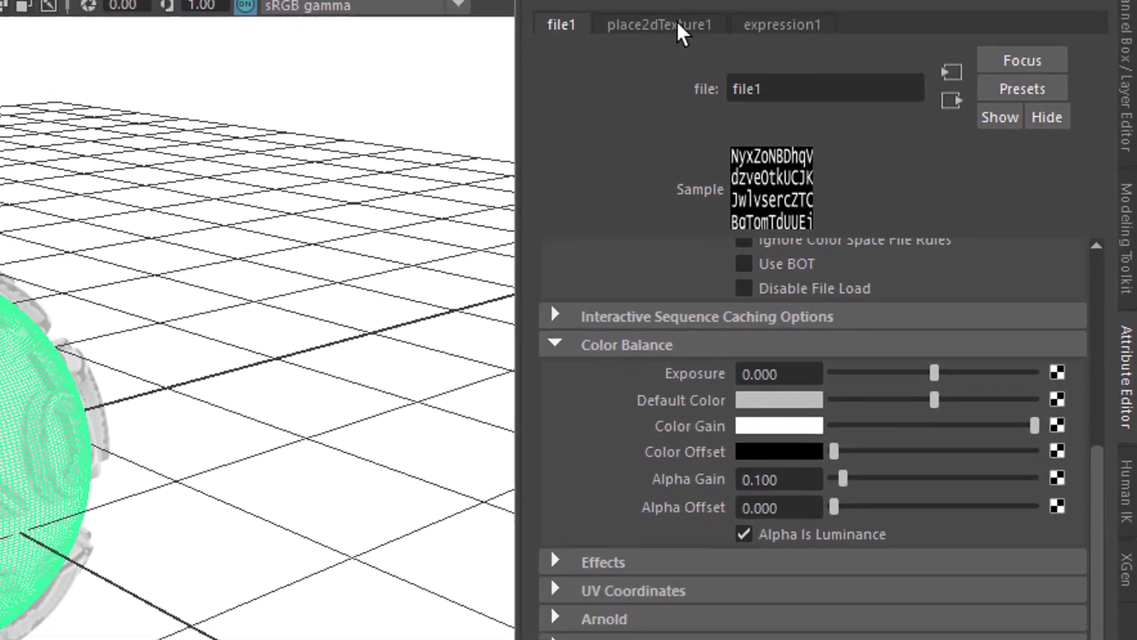
left_click(616, 31)
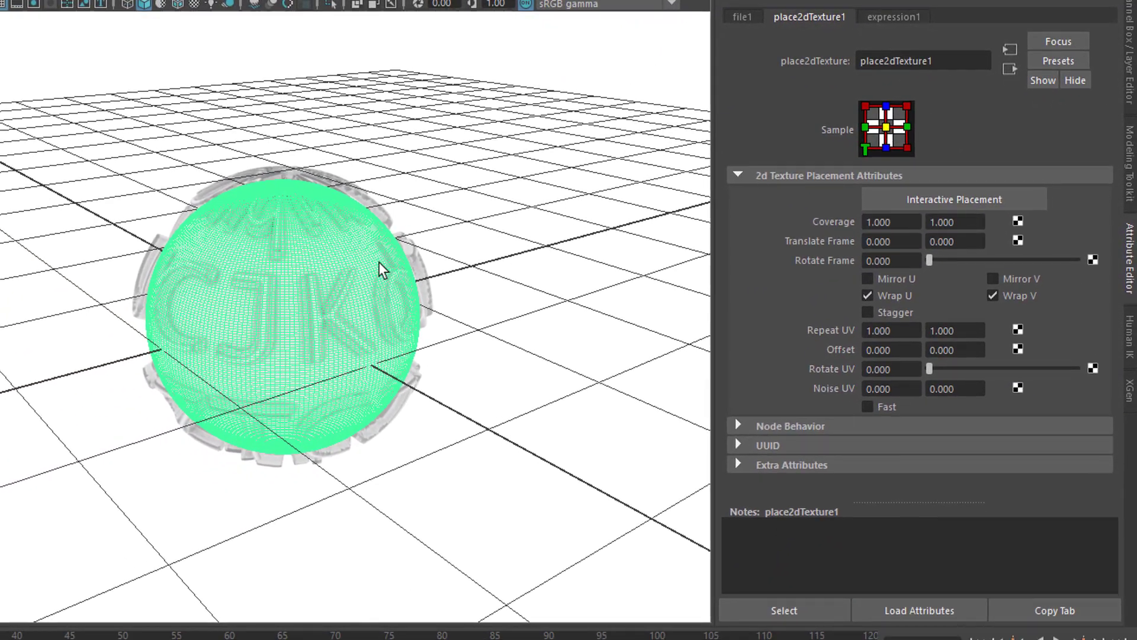
Step: Select the place2dTexture node and set its Repeat UV to 0.1 in both directions
left_click(807, 610)
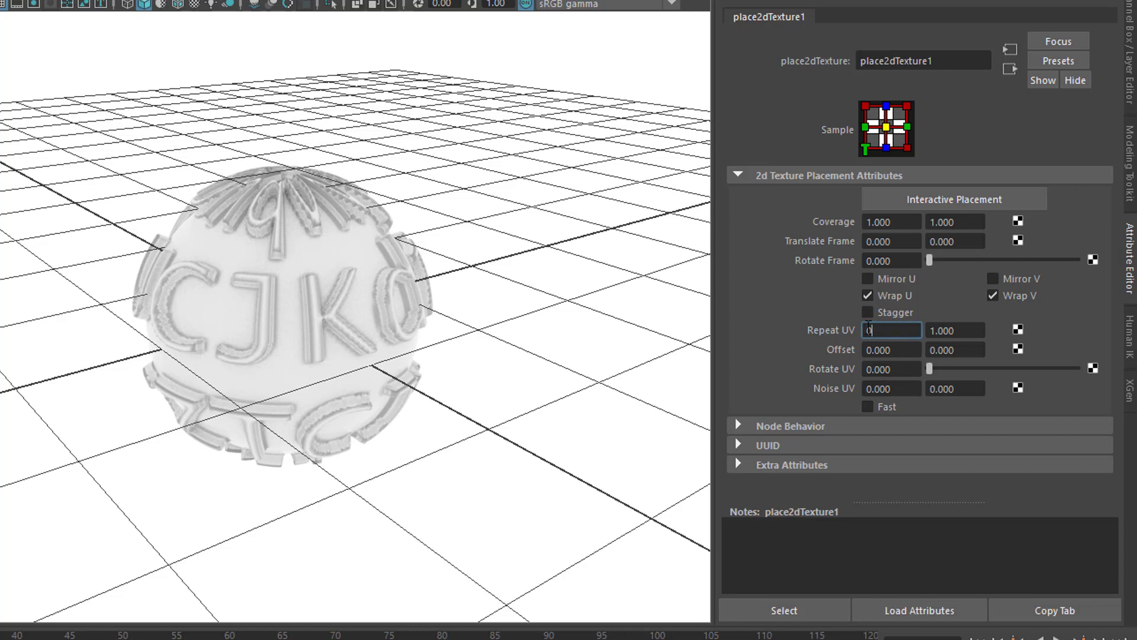
key("Return")
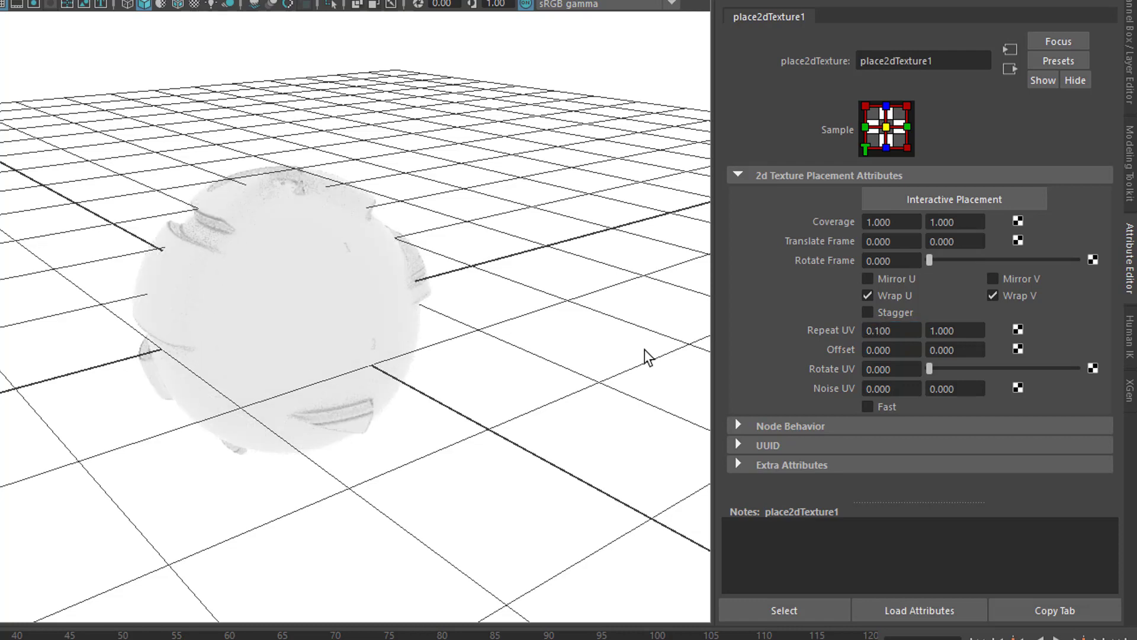
left_click_drag(468, 424, 533, 426, "alt")
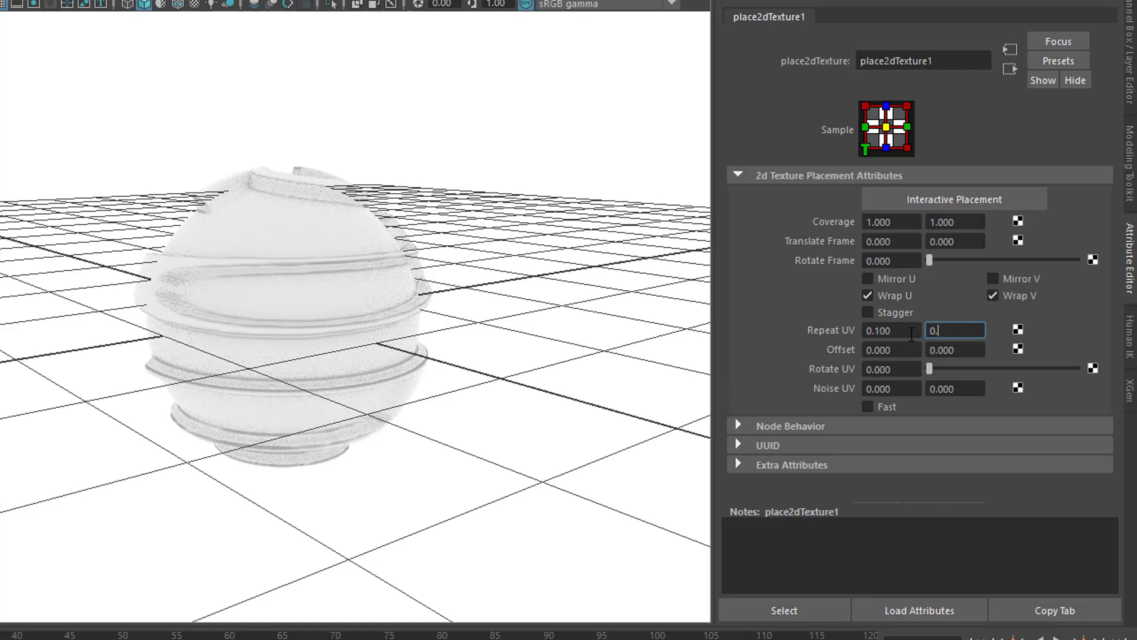
left_click_drag(254, 424, 423, 438, "alt")
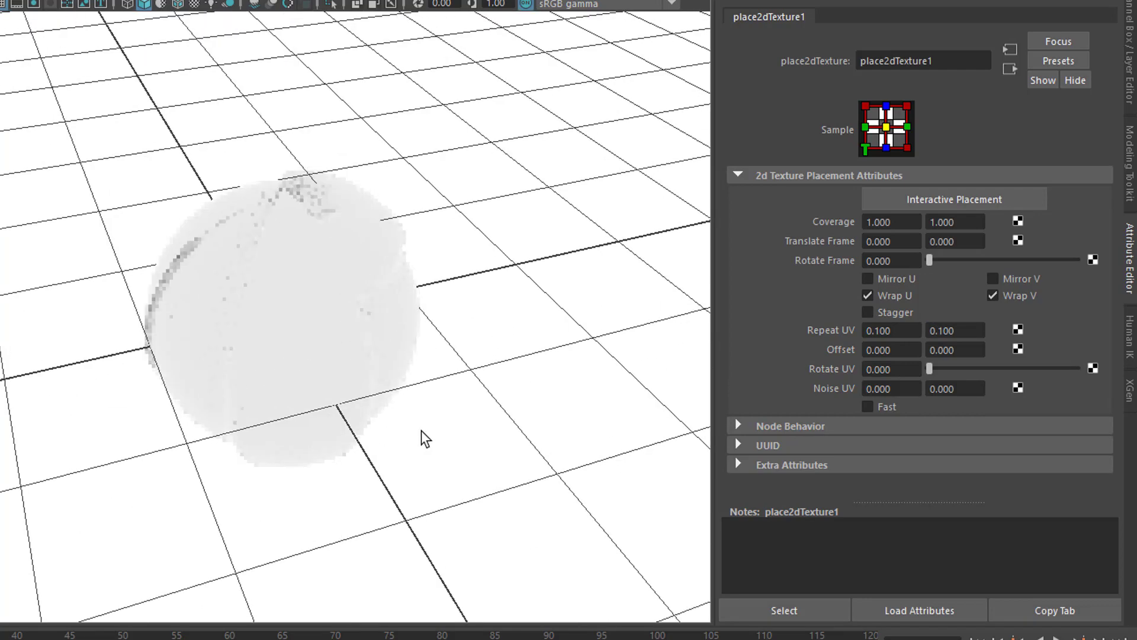
Step: Set the Repeat UV of the sphere's displacement texture placement to 10 in both directions
left_click_drag(322, 447, 445, 457, "alt")
left_click_drag(370, 462, 503, 457, "alt")
left_click_drag(489, 498, 522, 491, "alt")
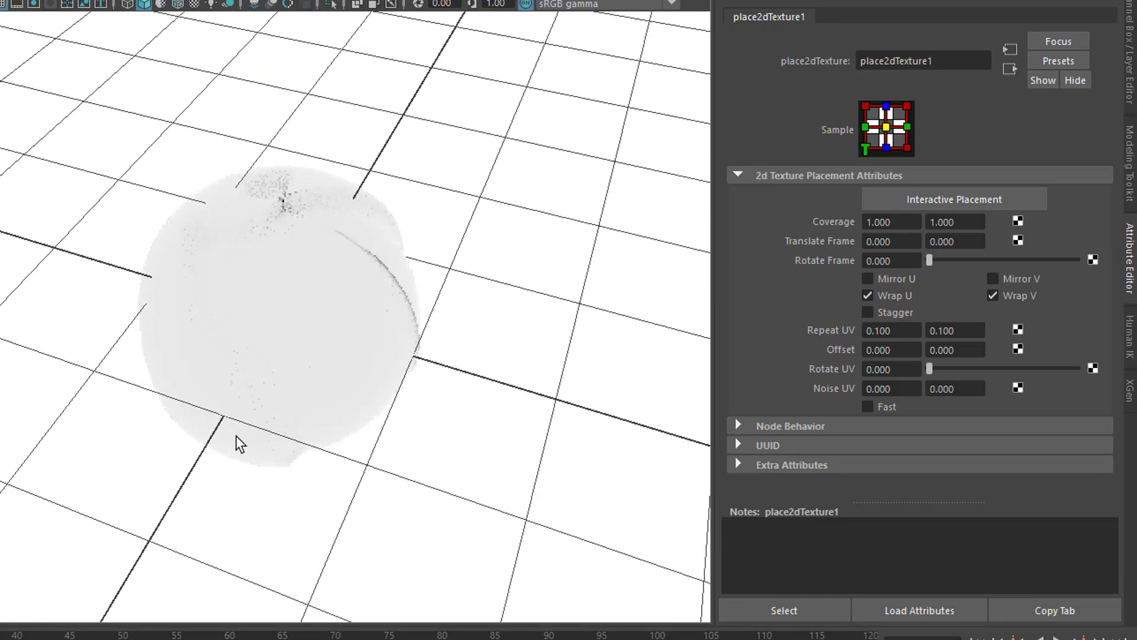
left_click_drag(538, 446, 474, 385, "alt")
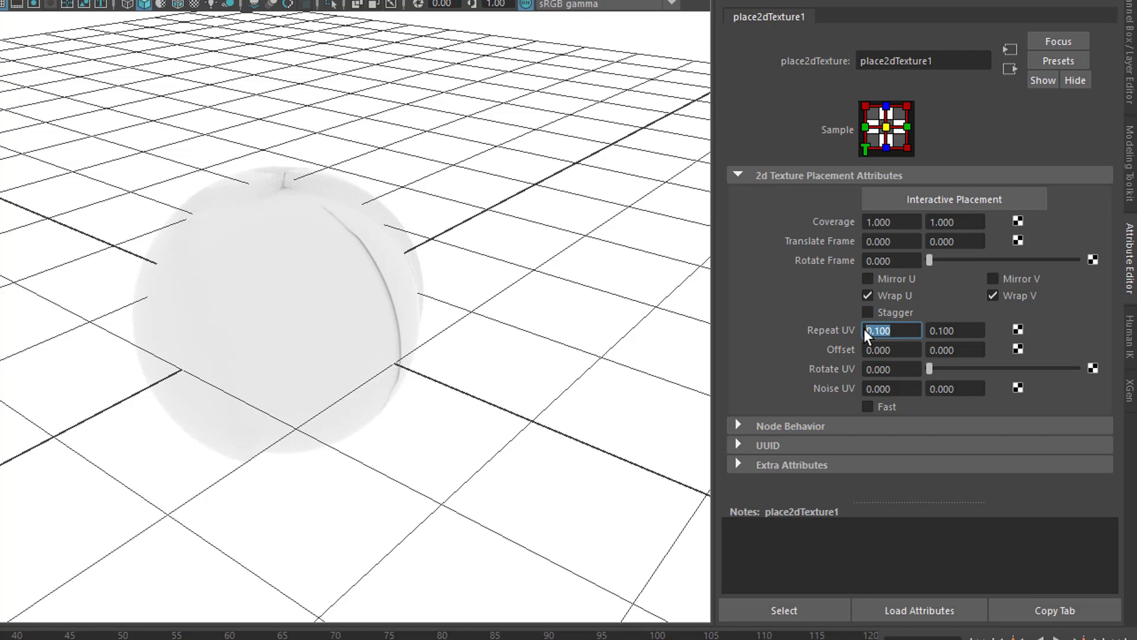
key("Return")
left_click_drag(426, 414, 617, 444, "alt")
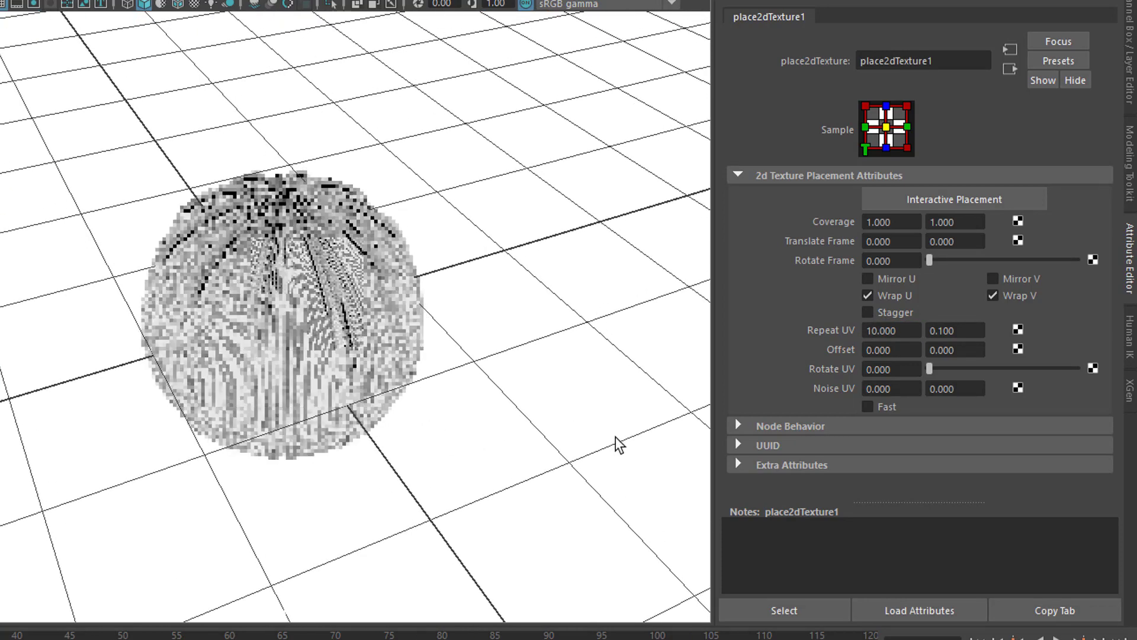
key("Tab")
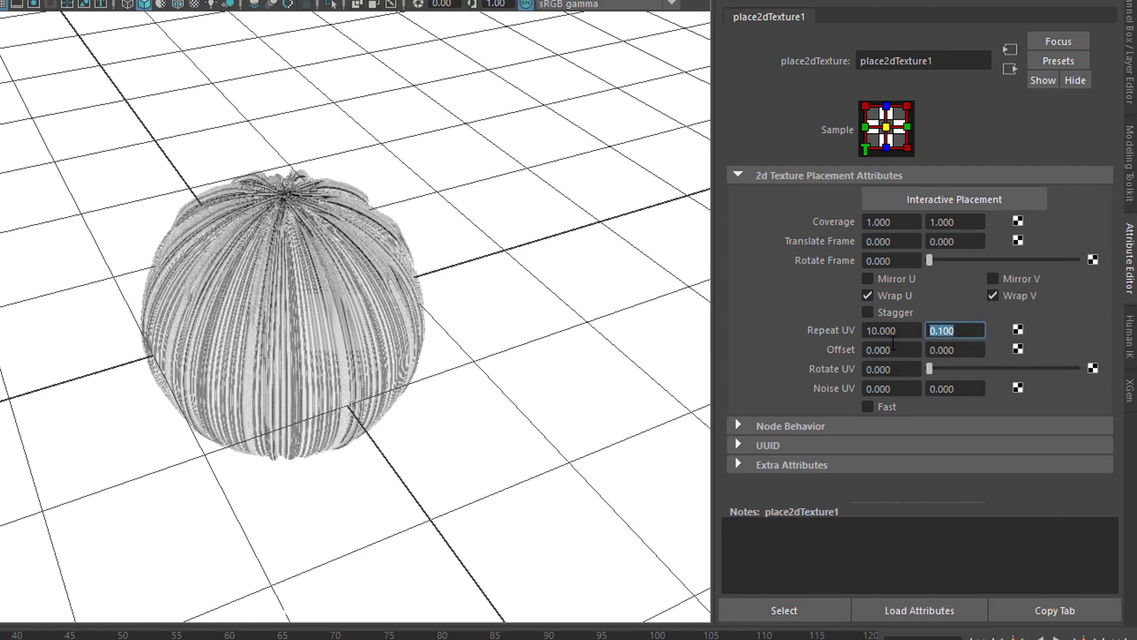
type("10")
key("Return")
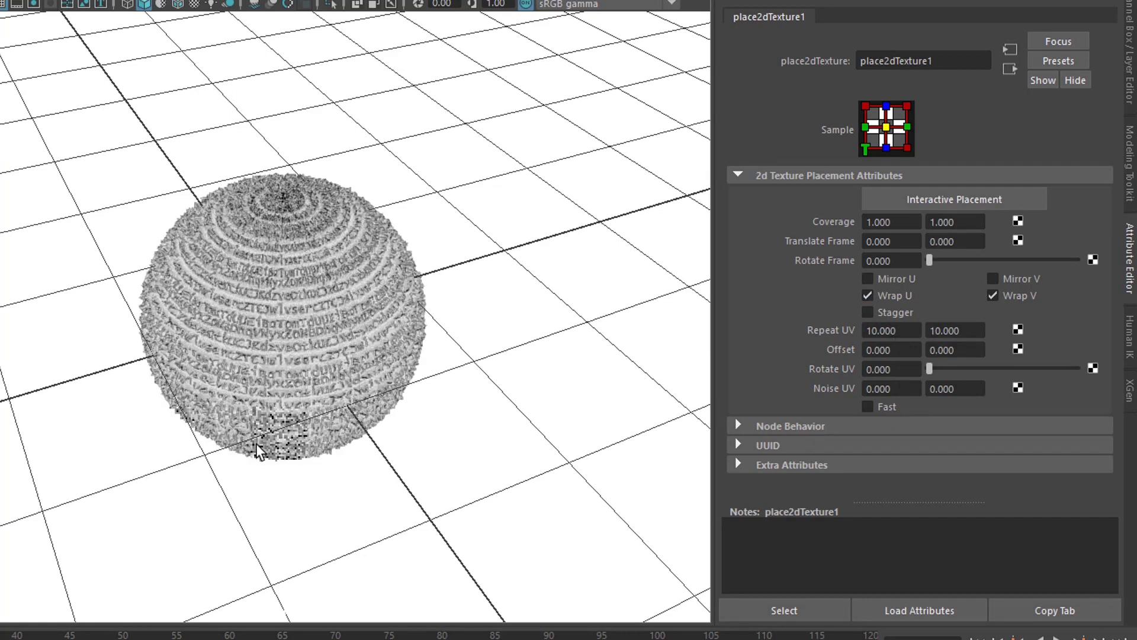
Step: Examine the small repeated letters on the sphere up close and advance the animation to frame 7
left_click_drag(337, 461, 319, 336, "alt")
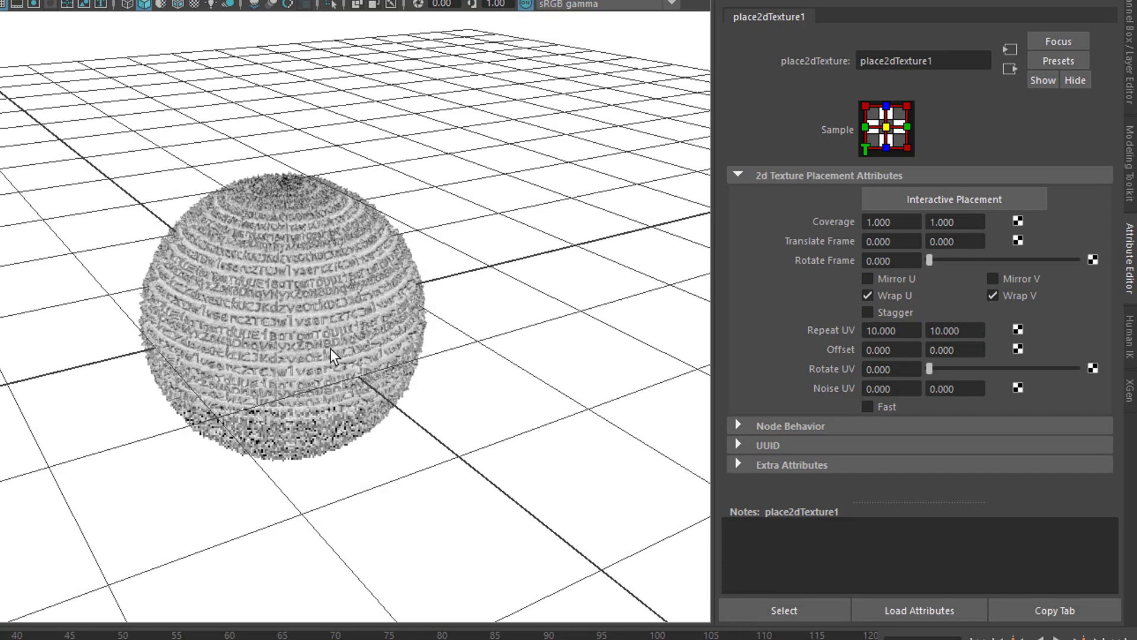
left_click(332, 346)
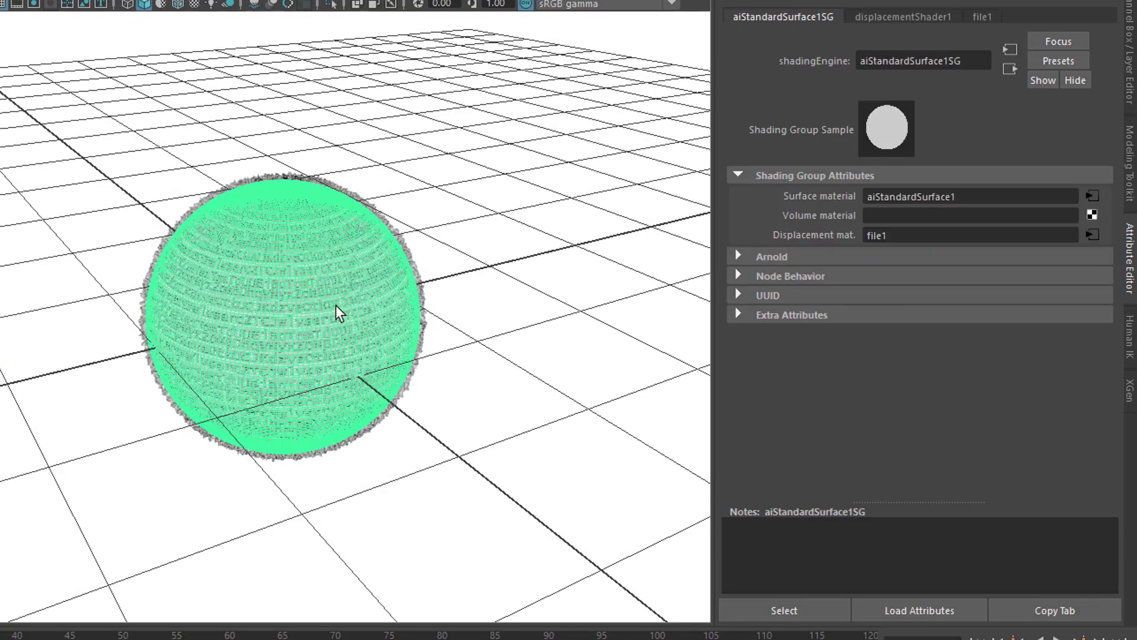
right_click_drag(456, 323, 613, 328, "alt")
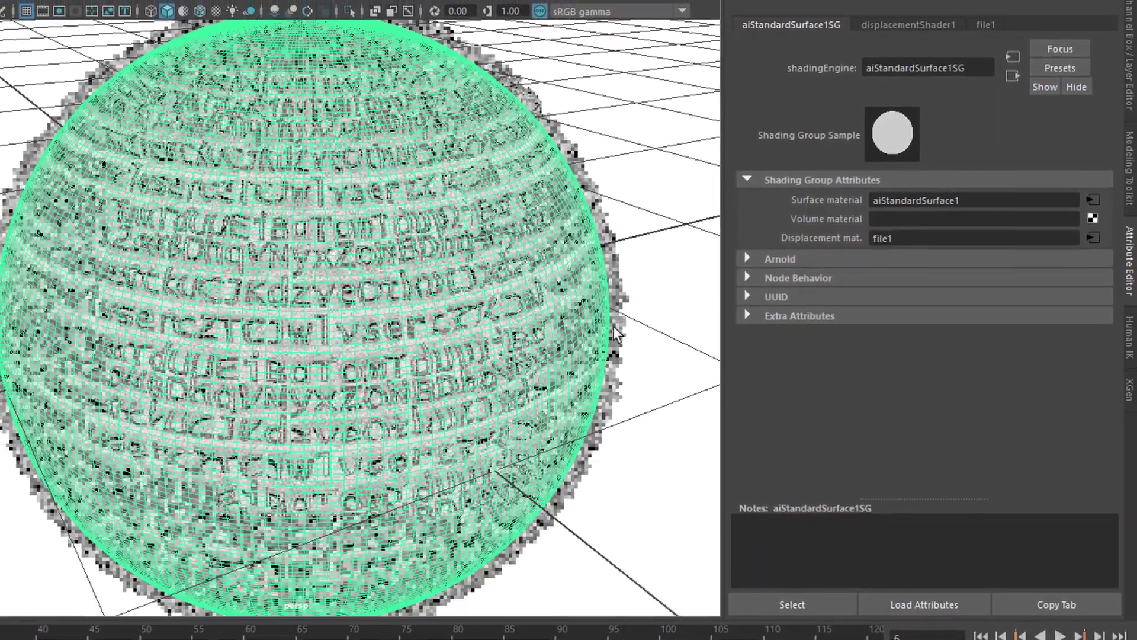
key("ctrl+z")
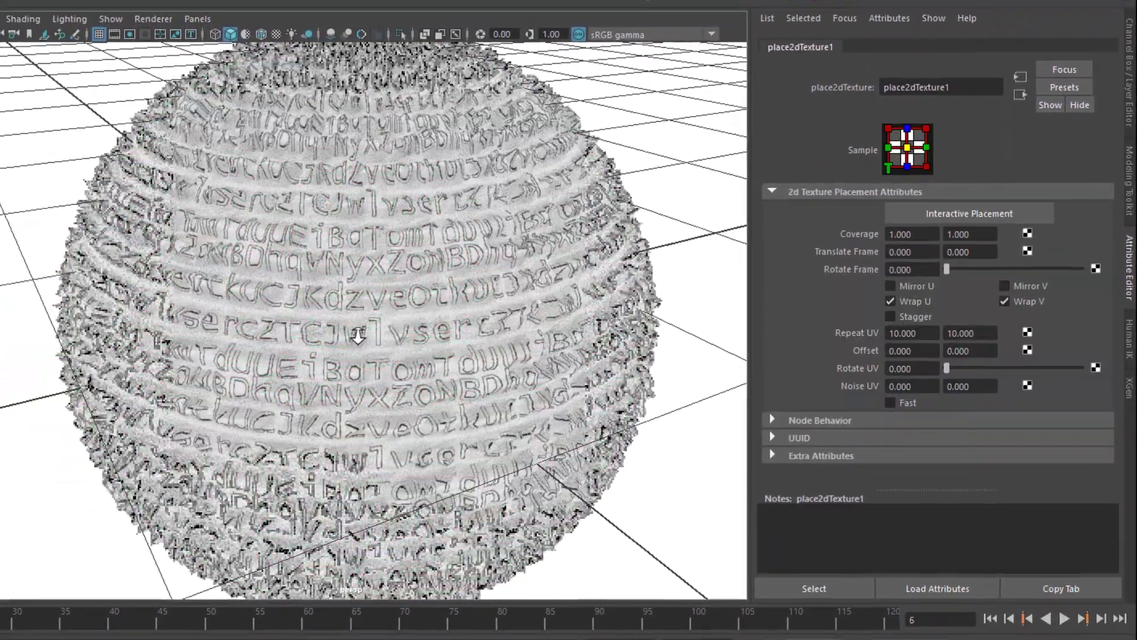
right_click_drag(358, 334, 480, 341, "alt")
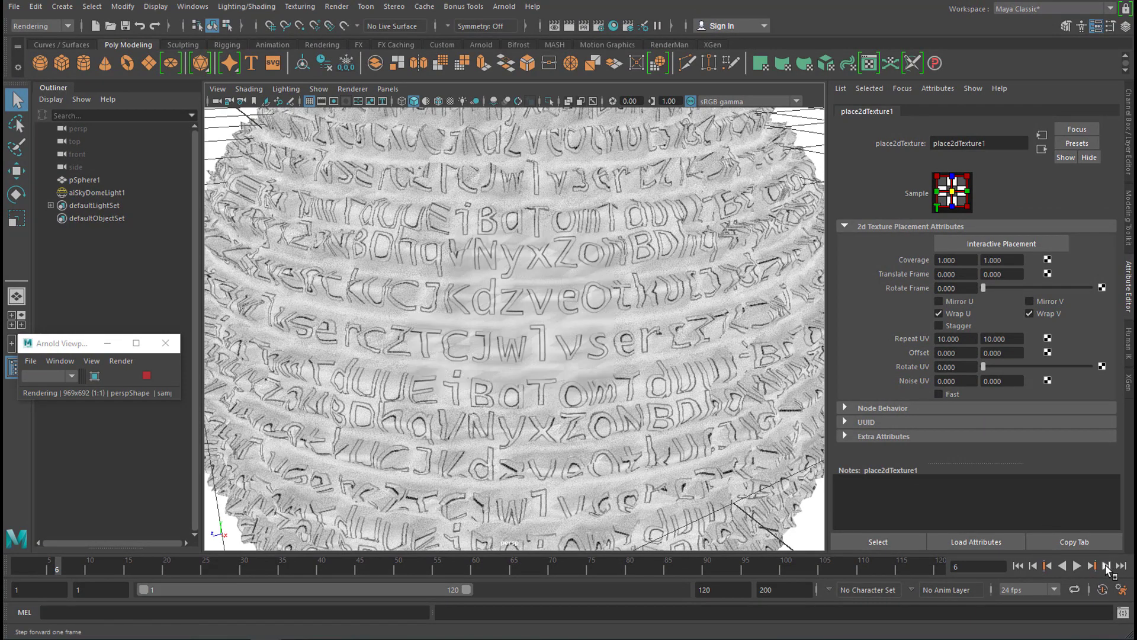
left_click(1107, 566)
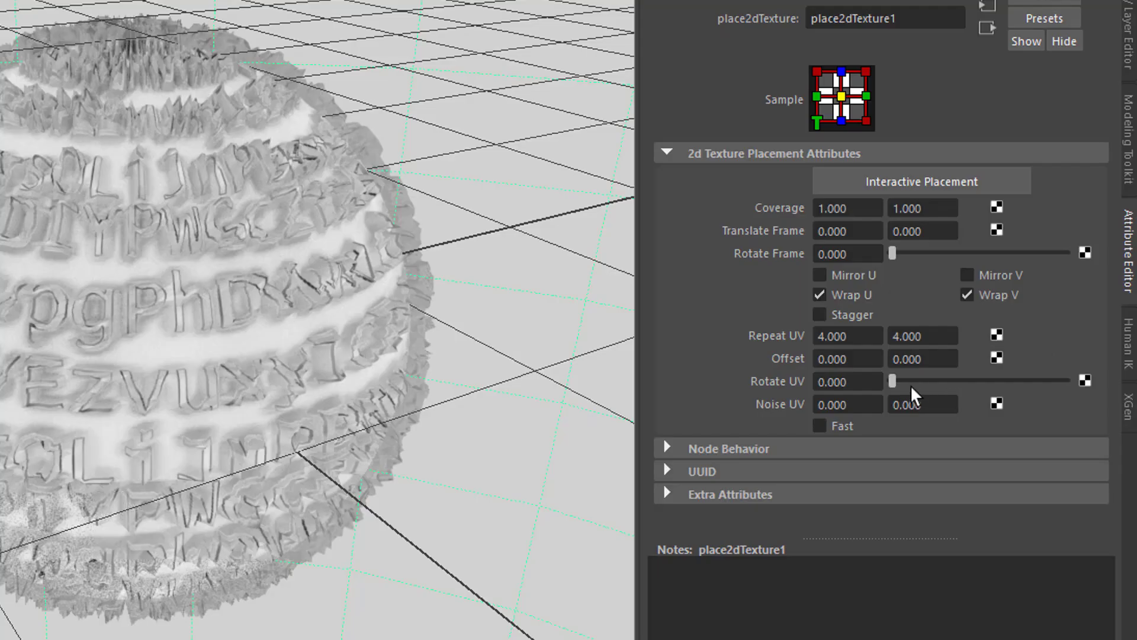
Step: Rotate the displacement texture on the sphere, trying a Rotate UV of 84.578 and settling on 15.181
left_click_drag(894, 382, 931, 379)
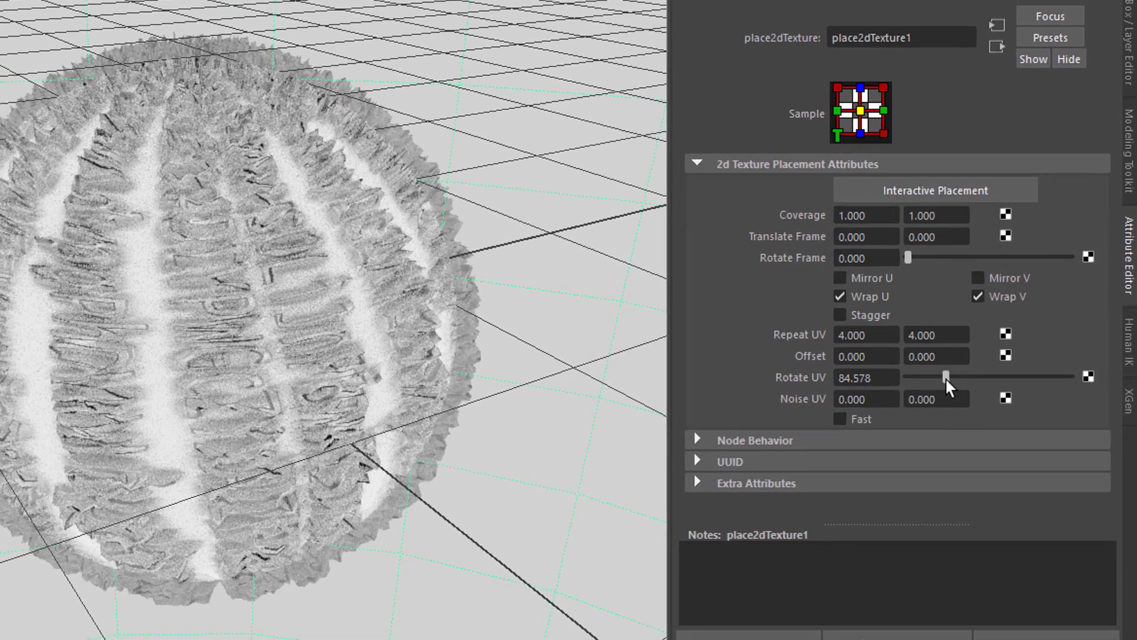
mouse_move(945, 379)
left_mouse_down()
mouse_move(929, 385)
mouse_move(950, 375)
left_mouse_up()
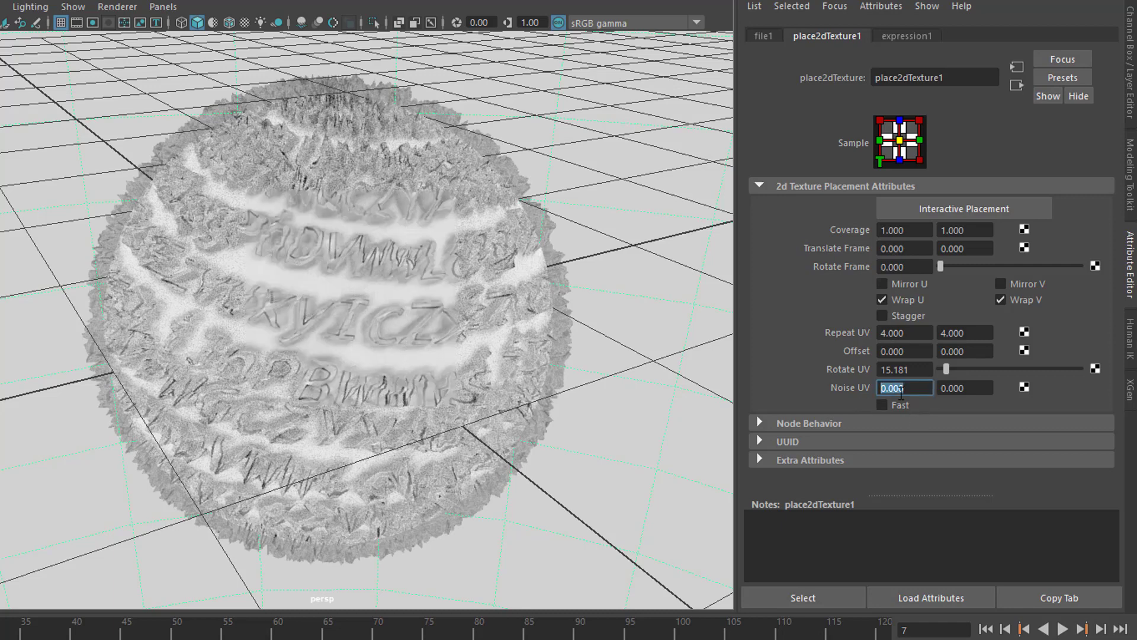
Step: Distort the displacement texture with noise in U, trying a Noise UV value of 1 and settling on 0.1
type("1")
key("Return")
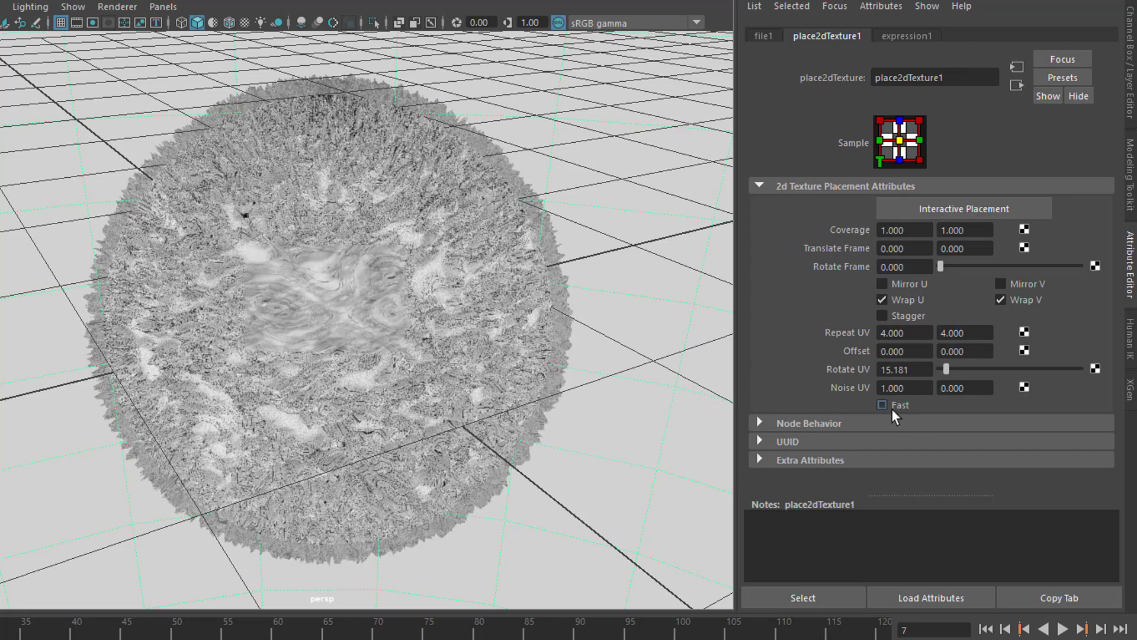
left_click_drag(918, 388, 871, 392)
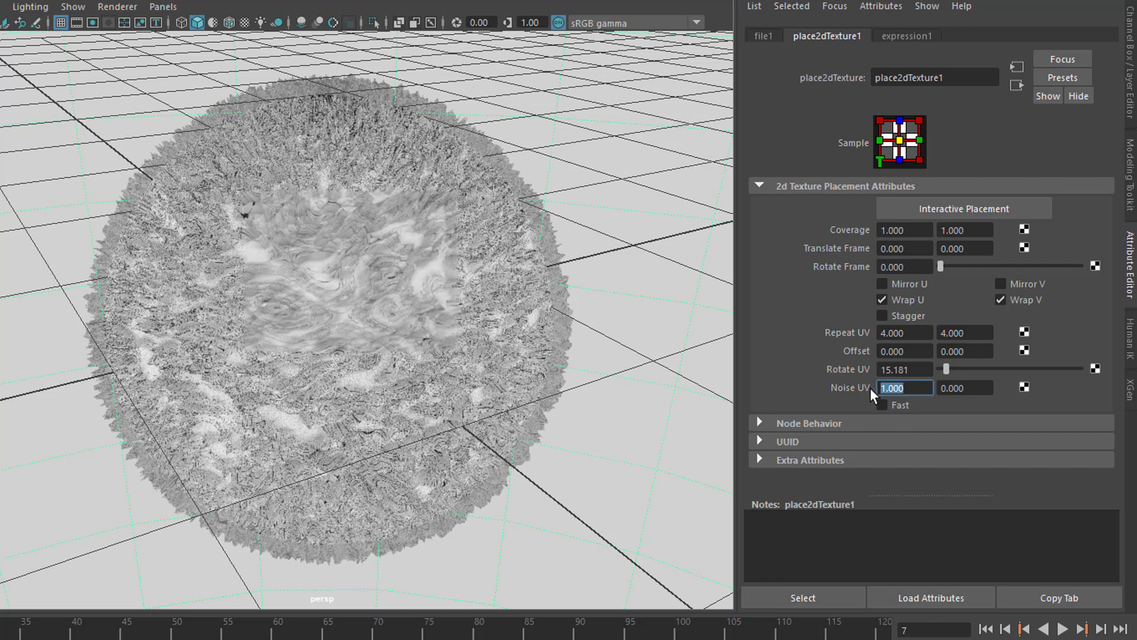
type("0.1")
key("Return")
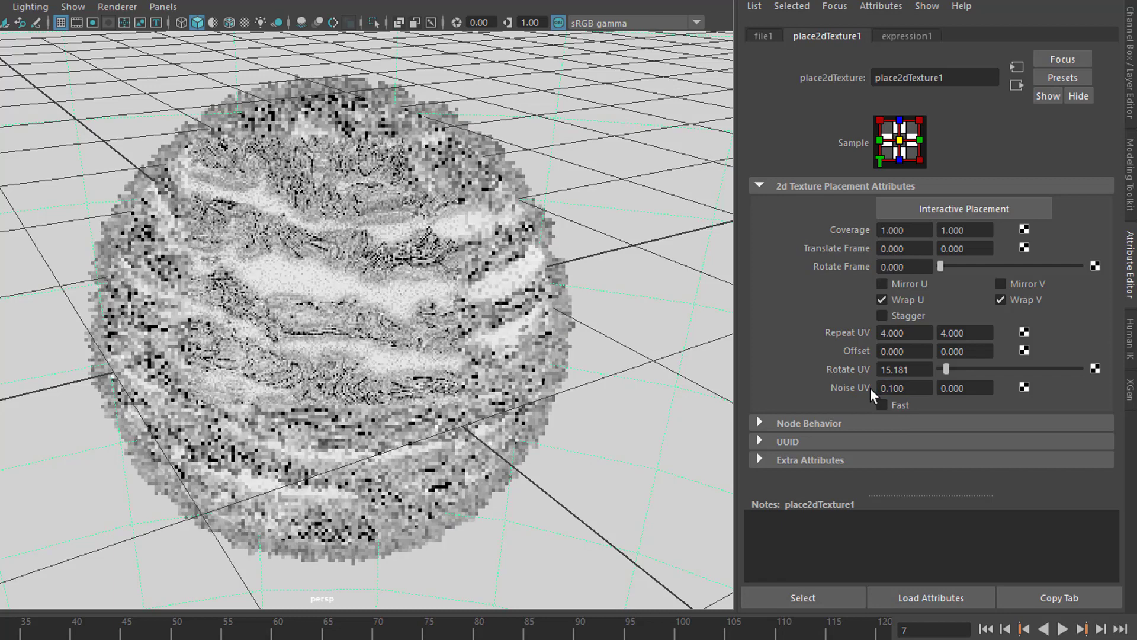